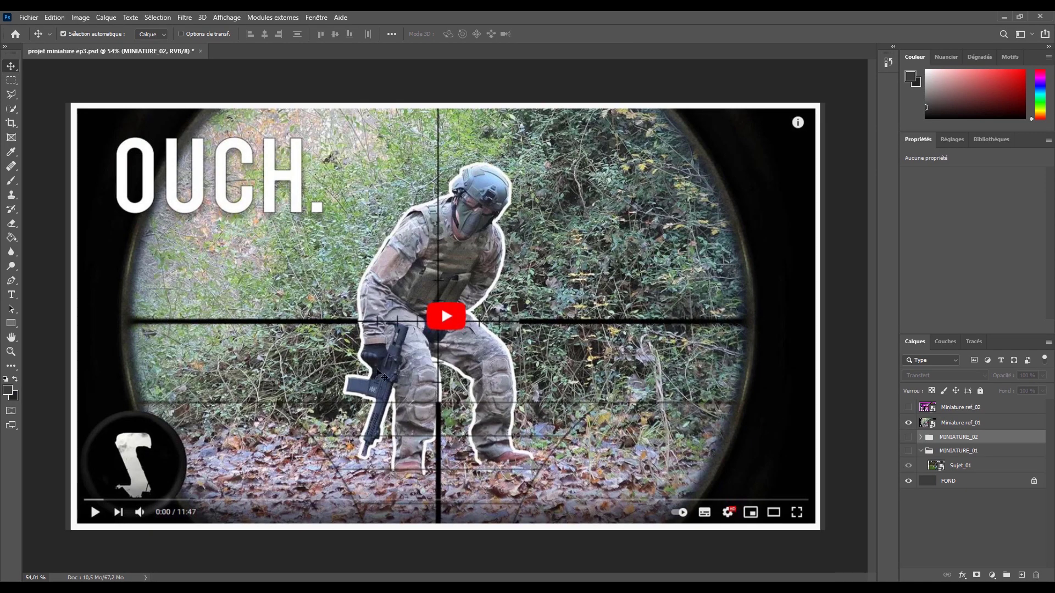
# Zoom out slightly on the OUCH reference thumbnail in projet miniature ep3.psd.
pyautogui.scroll(-1, 426, 379)
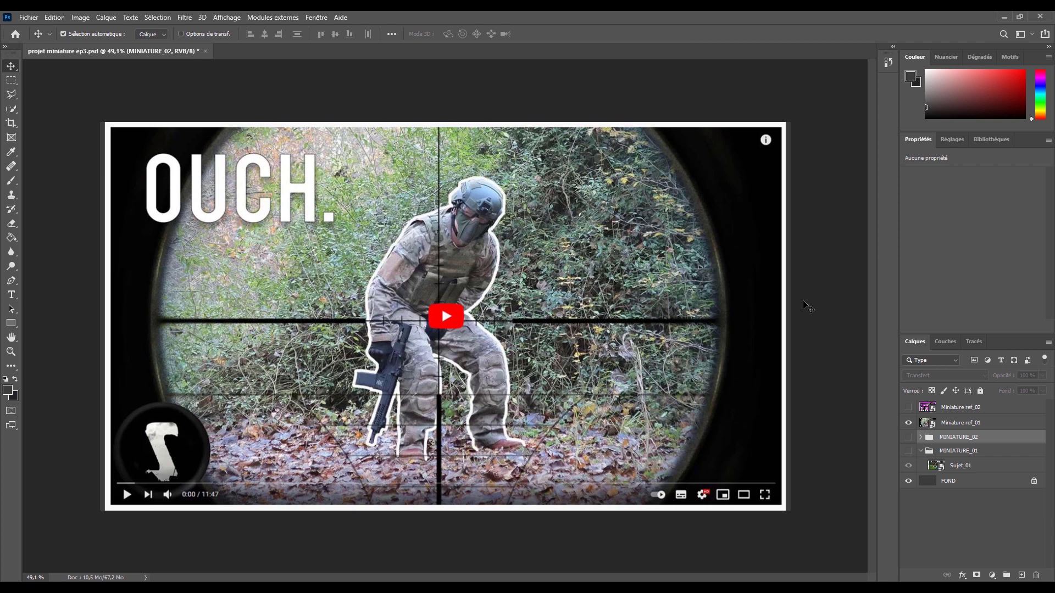
pyautogui.scroll(1, 724, 375)
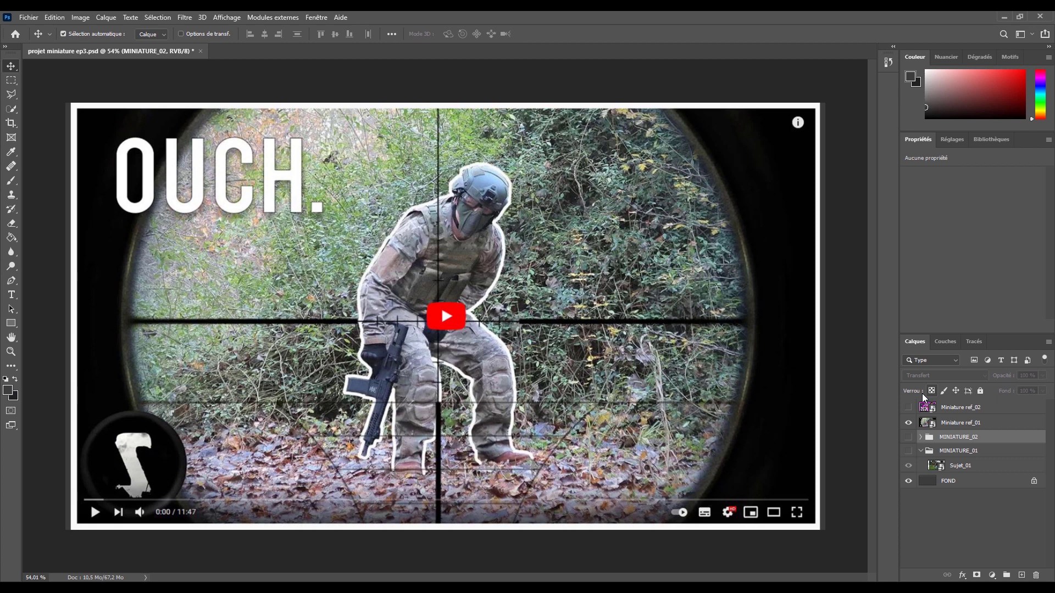
# Hide Miniature ref_01, show the MINIATURE_01 group and select the Sujet_01 photo layer.
pyautogui.click(908, 423)
pyautogui.click(908, 451)
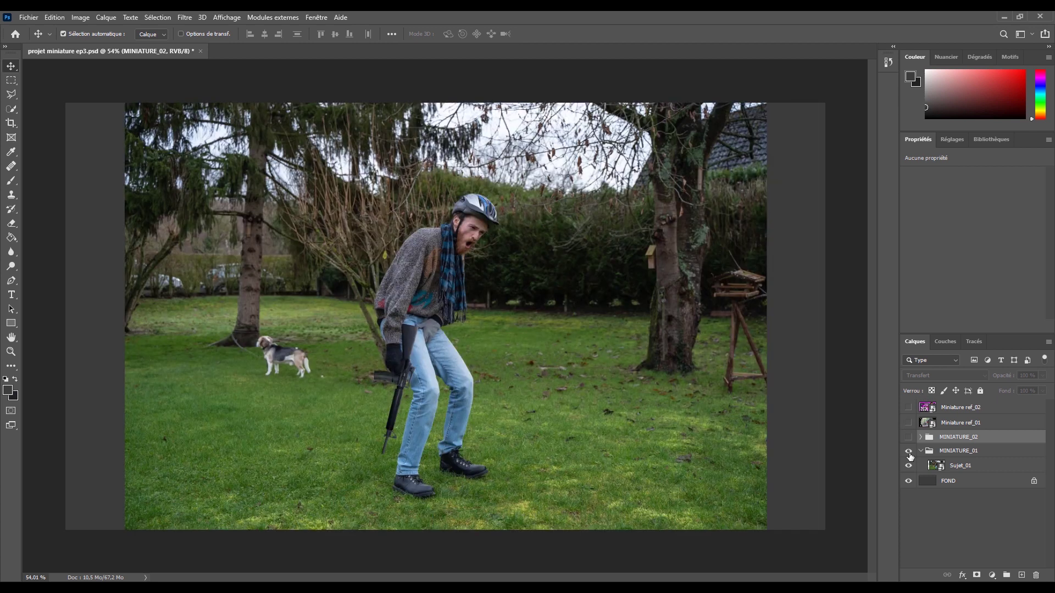
pyautogui.click(960, 466)
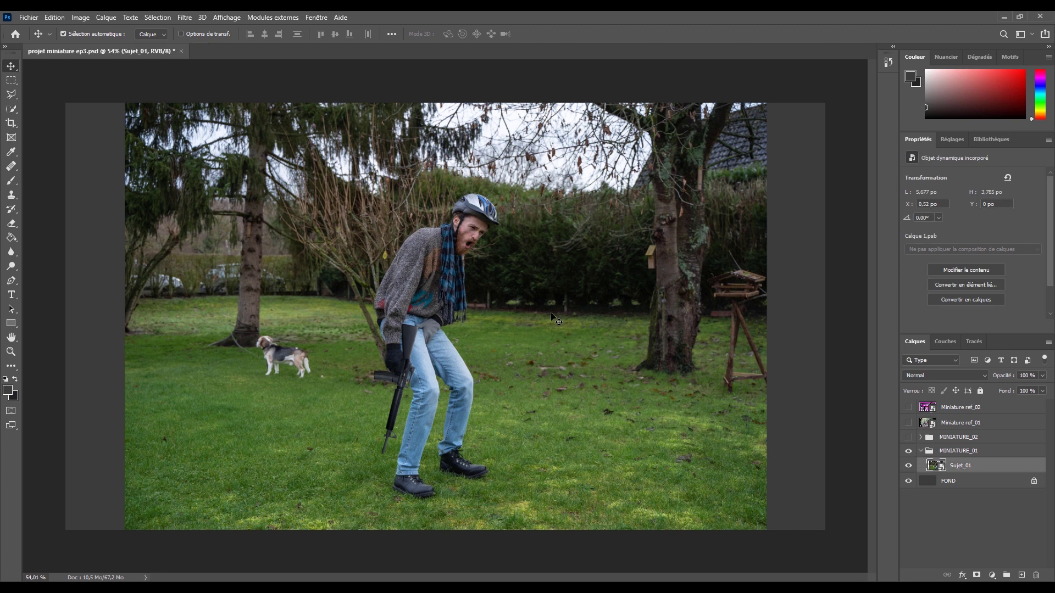
pyautogui.hotkey('ctrl', '-')
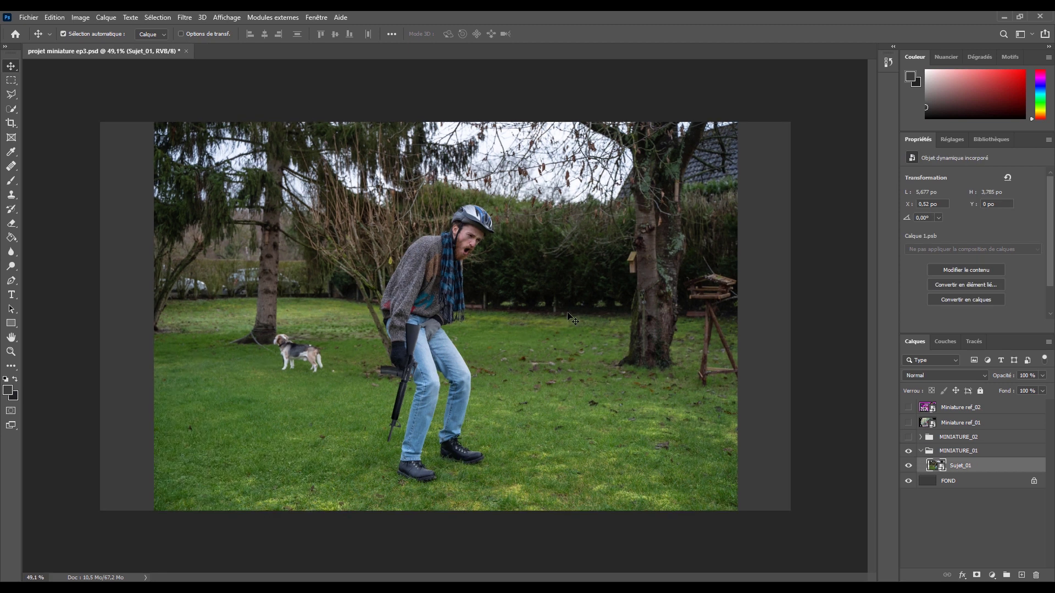
# Scale the Sujet_01 garden photo to cover the canvas, then re-show Miniature ref_01.
pyautogui.hotkey('ctrl', 't')
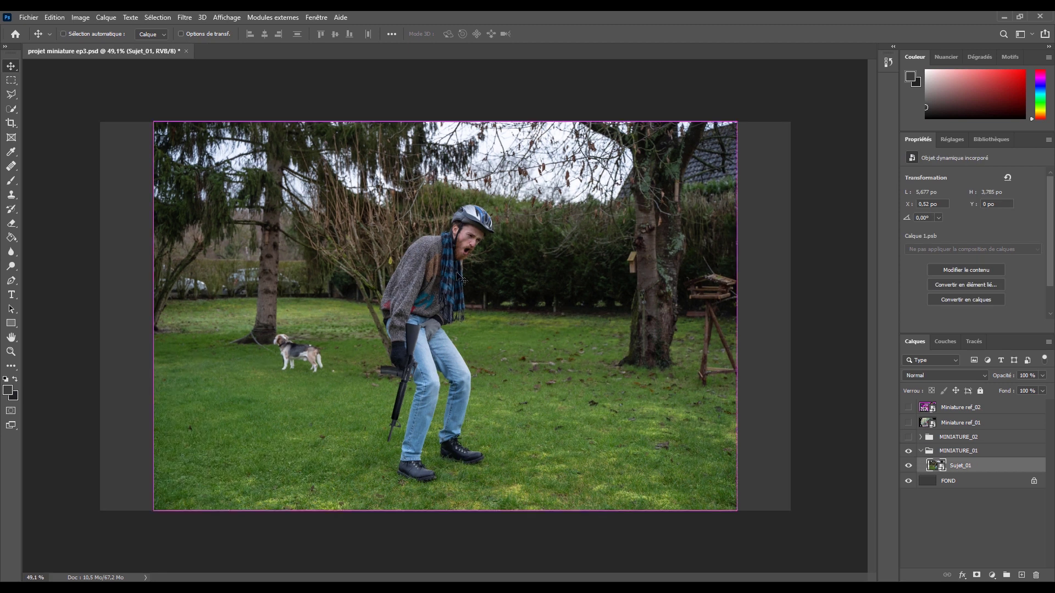
pyautogui.moveTo(153, 120); pyautogui.dragTo(116, 96)
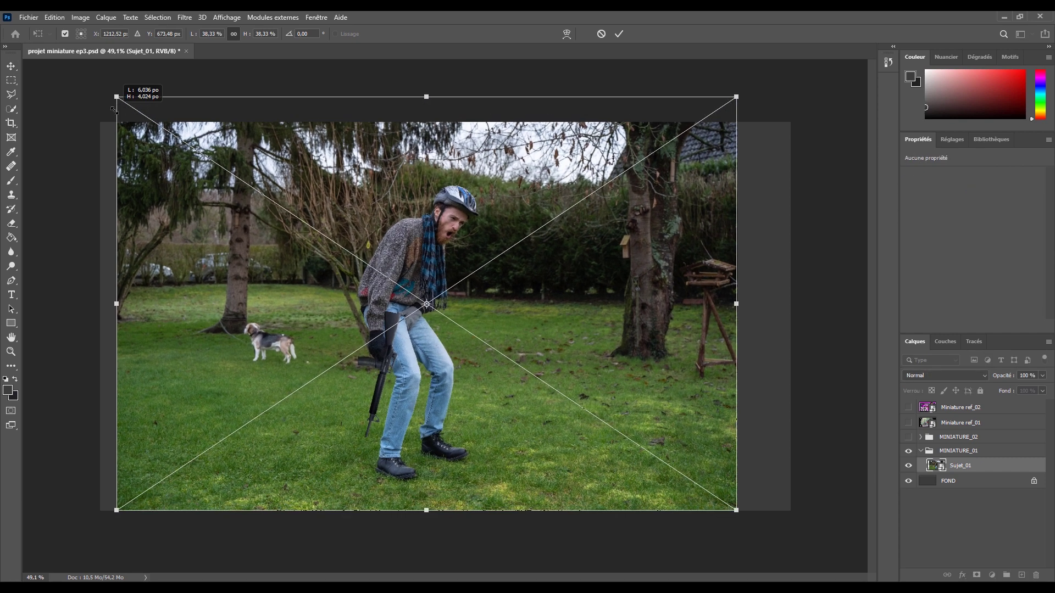
pyautogui.moveTo(736, 511); pyautogui.dragTo(798, 550)
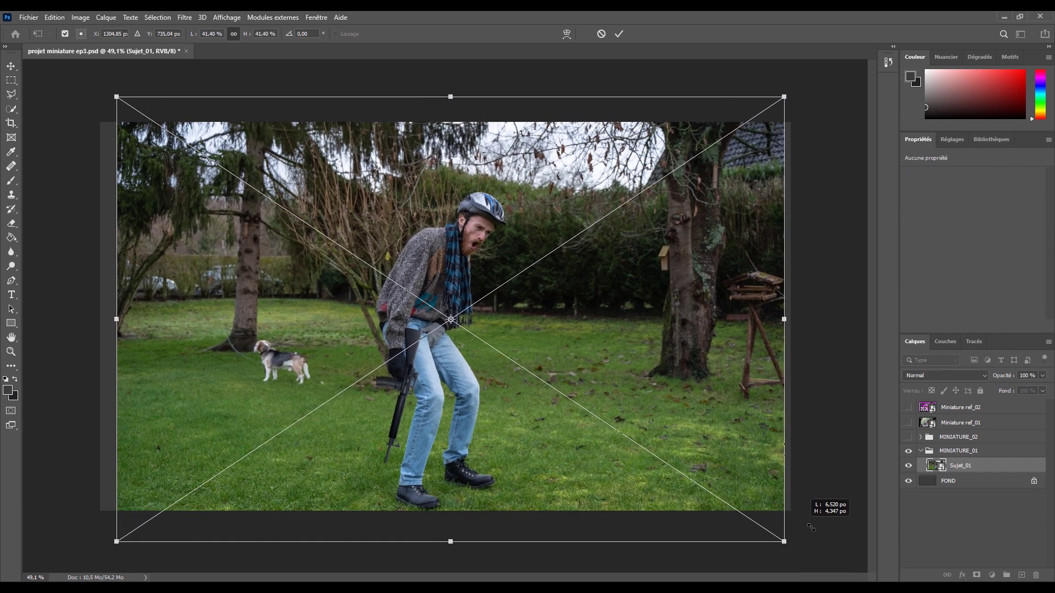
pyautogui.moveTo(758, 501); pyautogui.dragTo(745, 496)
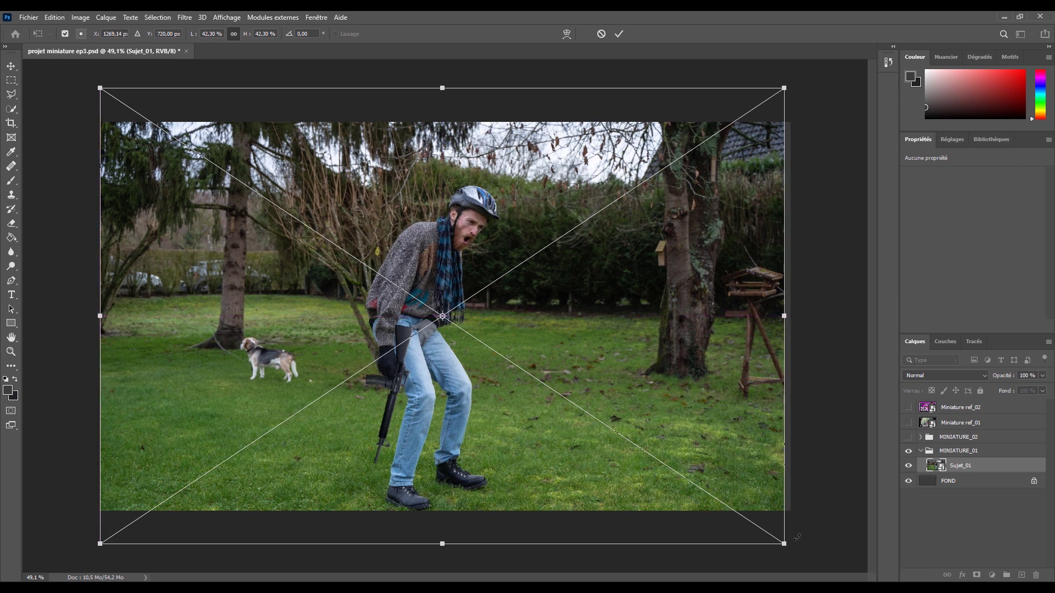
pyautogui.moveTo(787, 90); pyautogui.dragTo(798, 82)
pyautogui.moveTo(740, 143); pyautogui.dragTo(740, 123)
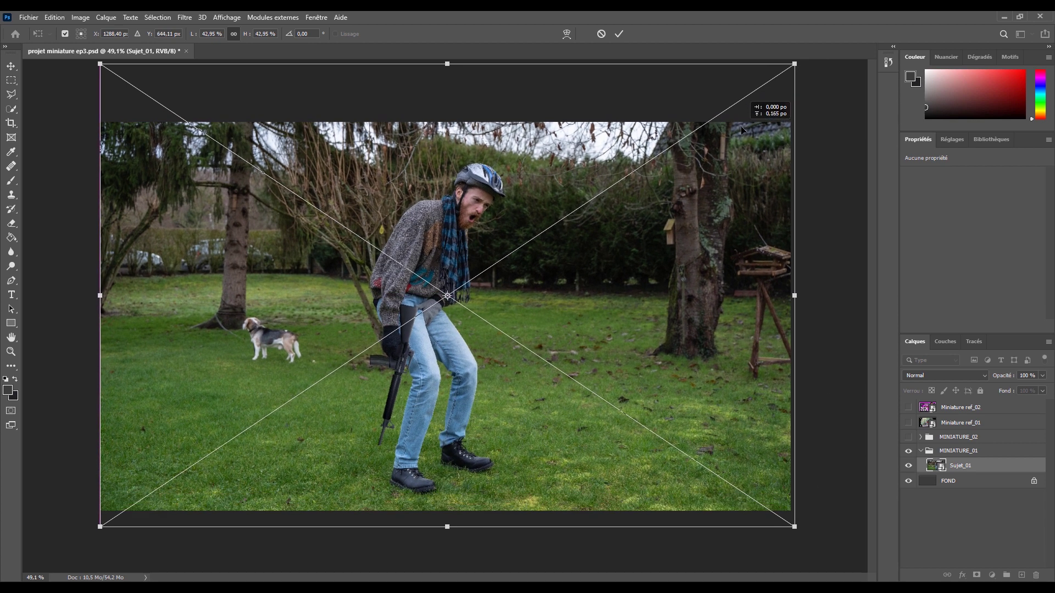
pyautogui.click(618, 34)
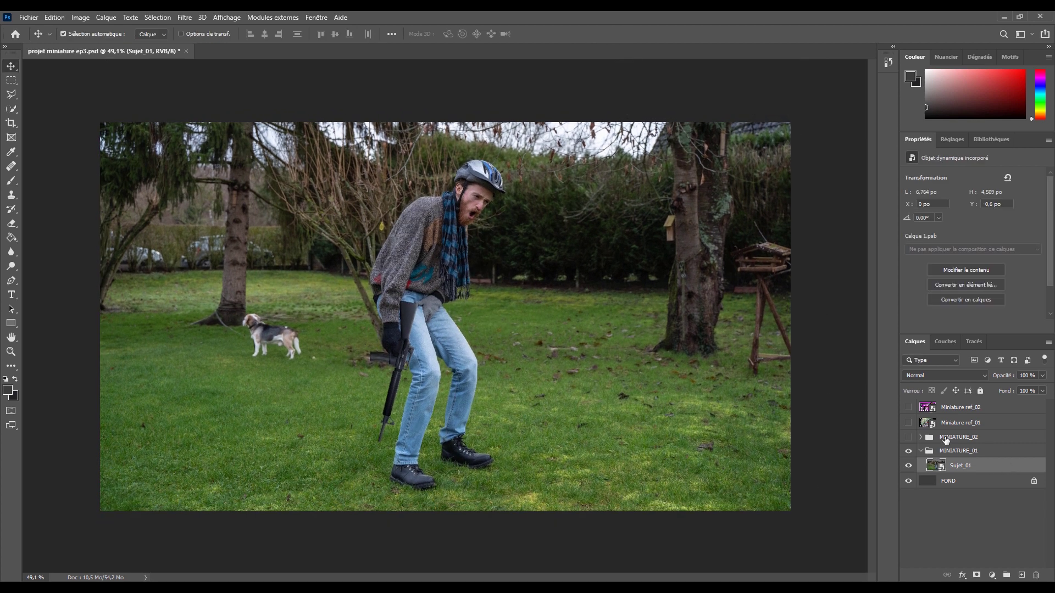
pyautogui.click(907, 423)
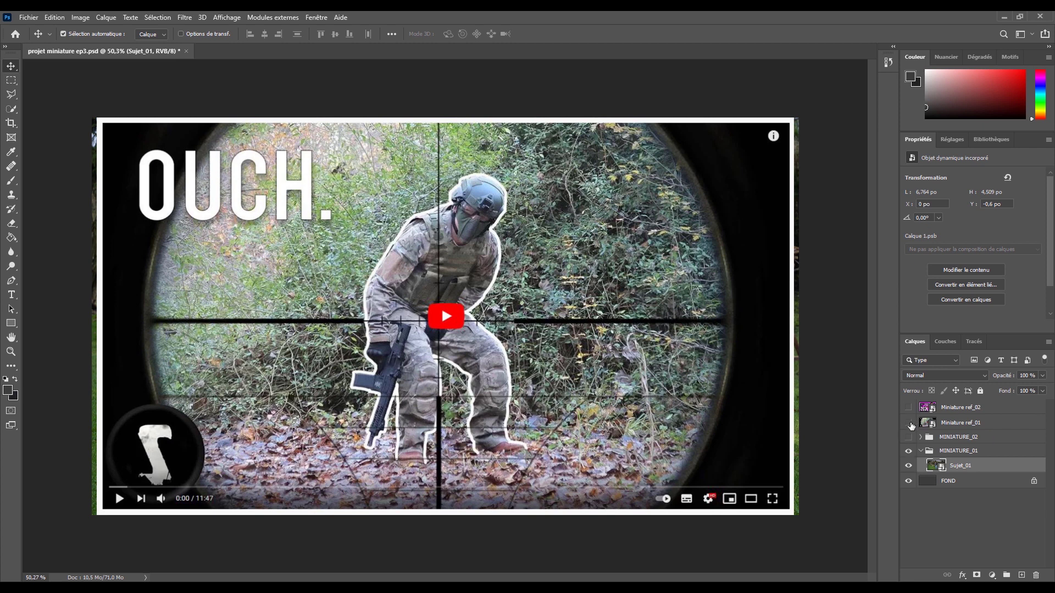
# Hide the reference thumbnail, select the subject automatically, then switch to Quick Selection.
pyautogui.click(909, 422)
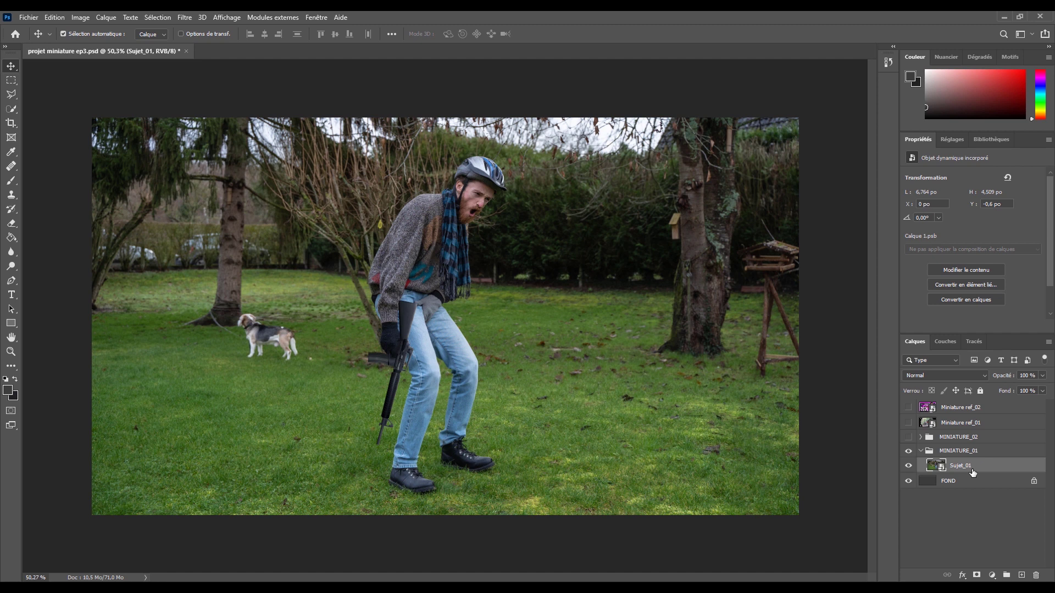
pyautogui.scroll(1, 697, 436)
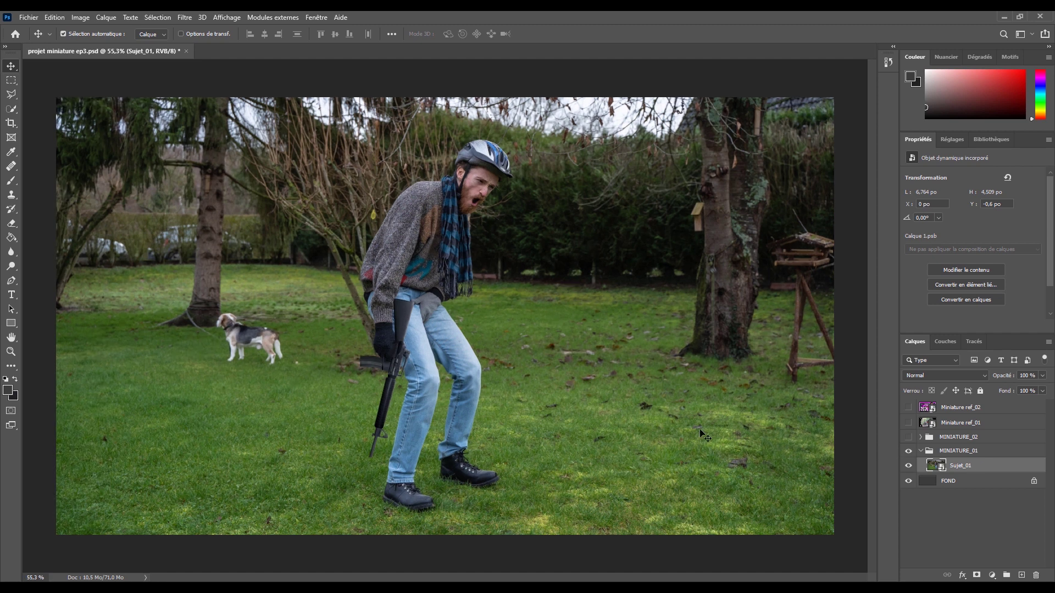
pyautogui.click(10, 109)
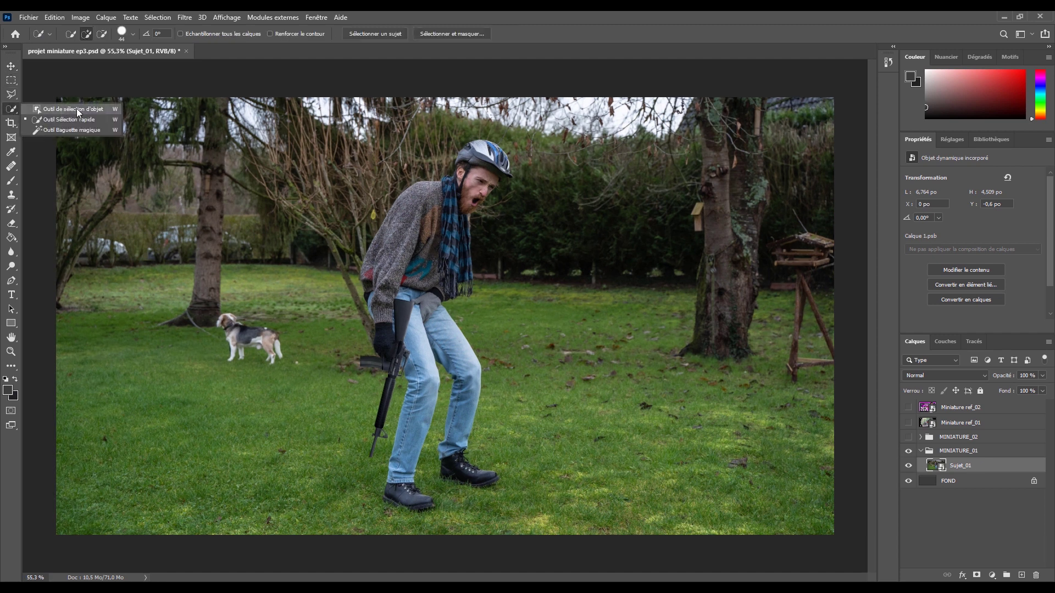
pyautogui.rightClick(11, 109)
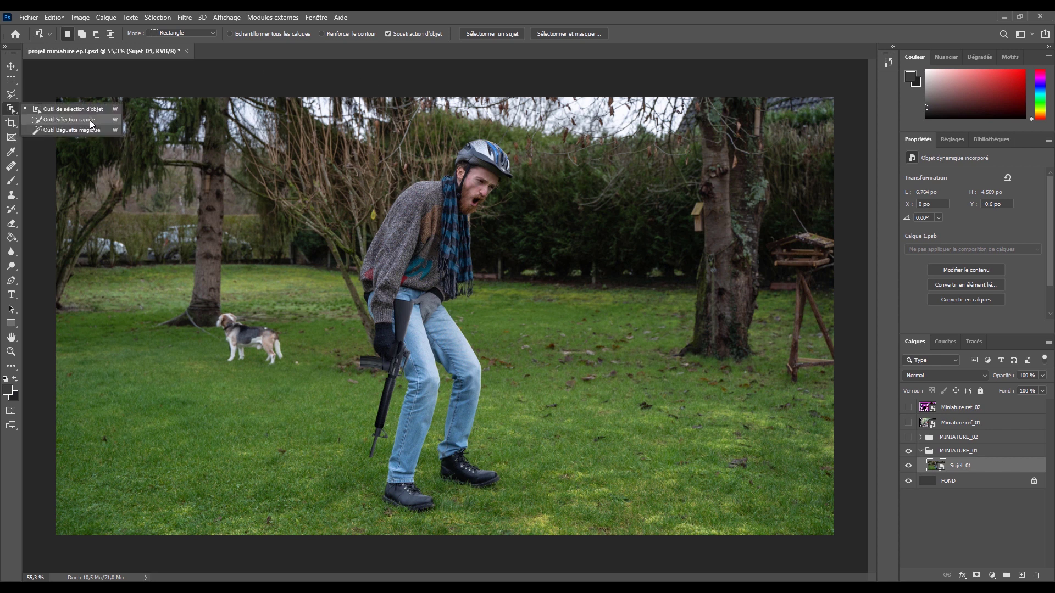
pyautogui.click(66, 119)
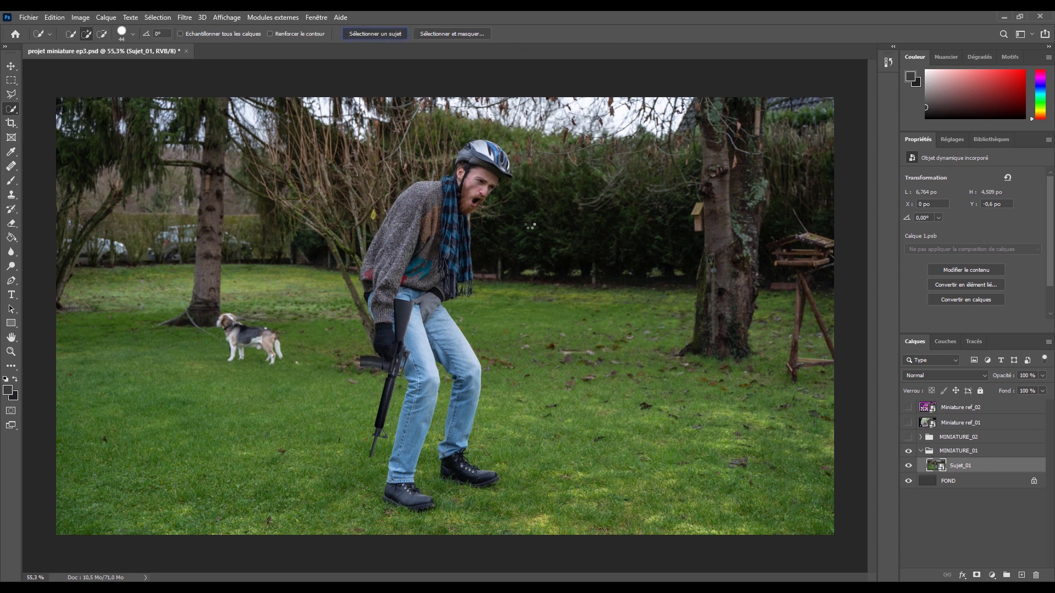
# Brush over the rifle, including its sight and muzzle, to add it to the selection.
pyautogui.scroll(3, 391, 427)
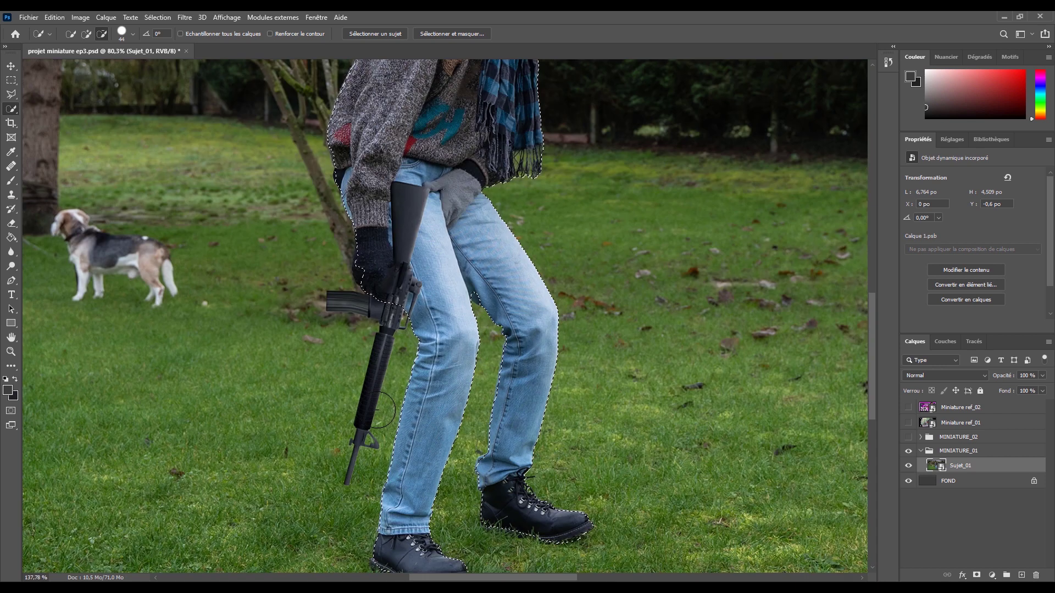
pyautogui.scroll(2, 391, 427)
pyautogui.moveTo(362, 423); pyautogui.dragTo(324, 250)
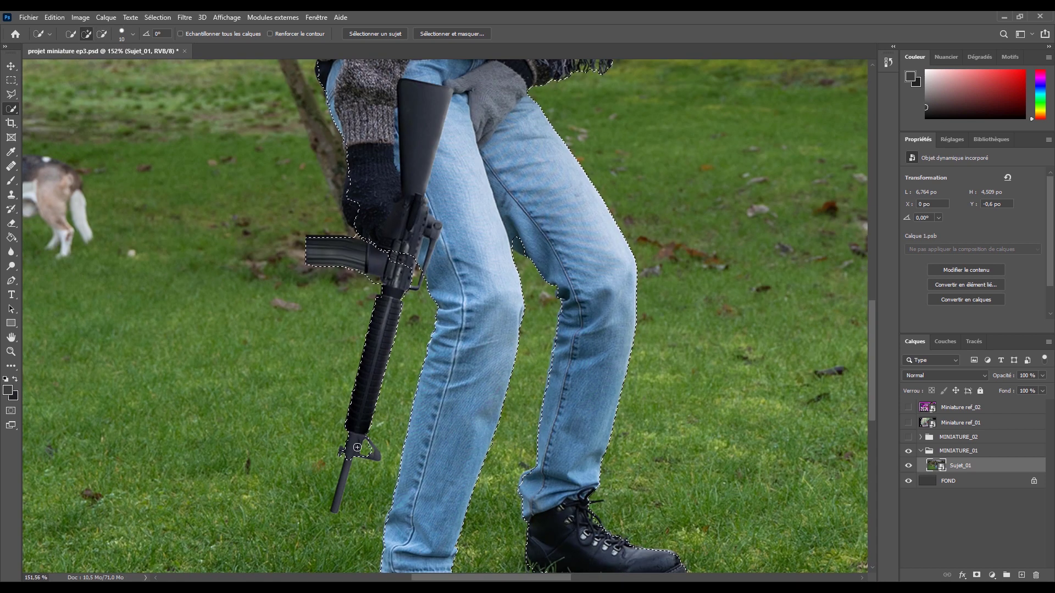
pyautogui.moveTo(345, 473); pyautogui.dragTo(373, 454)
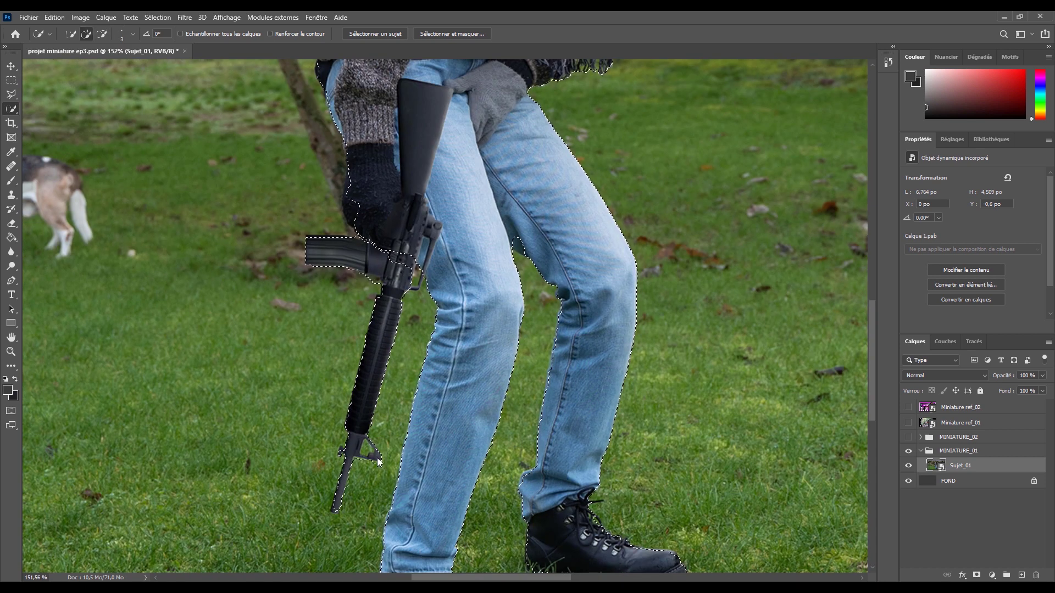
pyautogui.scroll(-5, 491, 286)
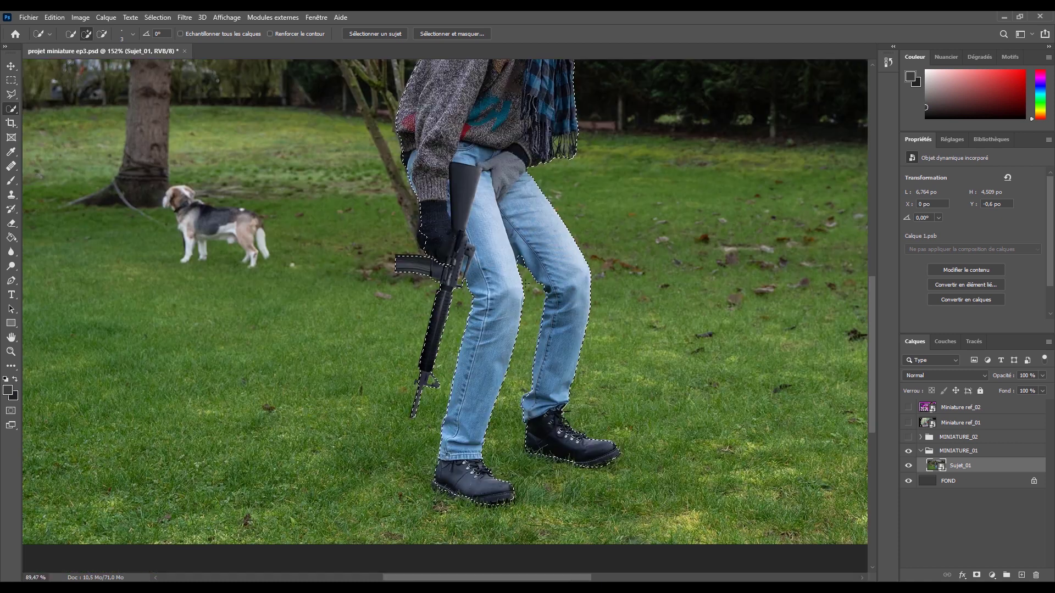
# Output the selection from Select and Mask as a new layer with layer mask, targeting that mask.
pyautogui.click(454, 33)
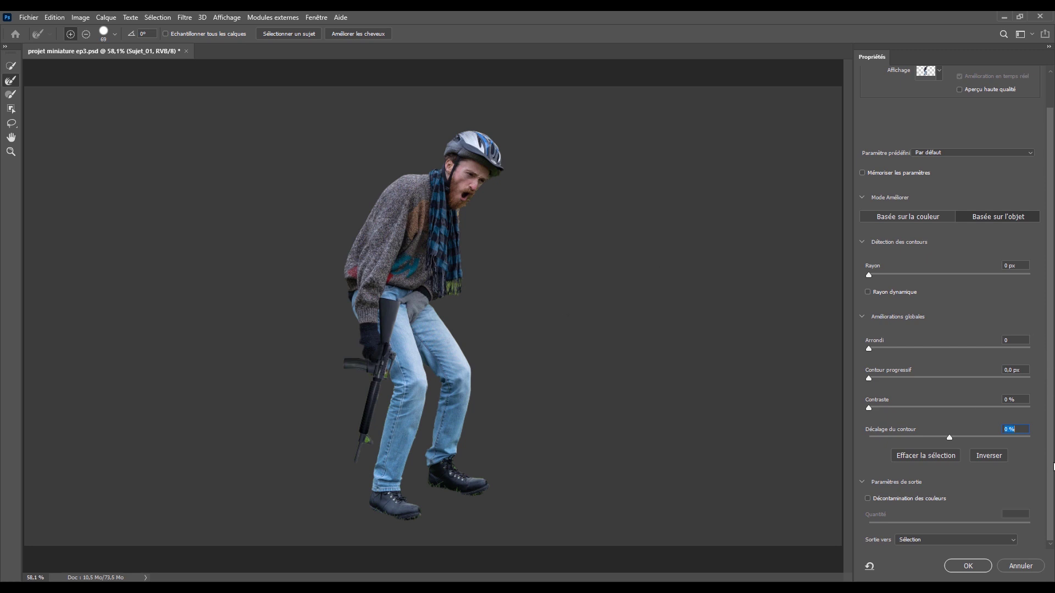
pyautogui.click(939, 540)
pyautogui.click(938, 557)
pyautogui.click(968, 565)
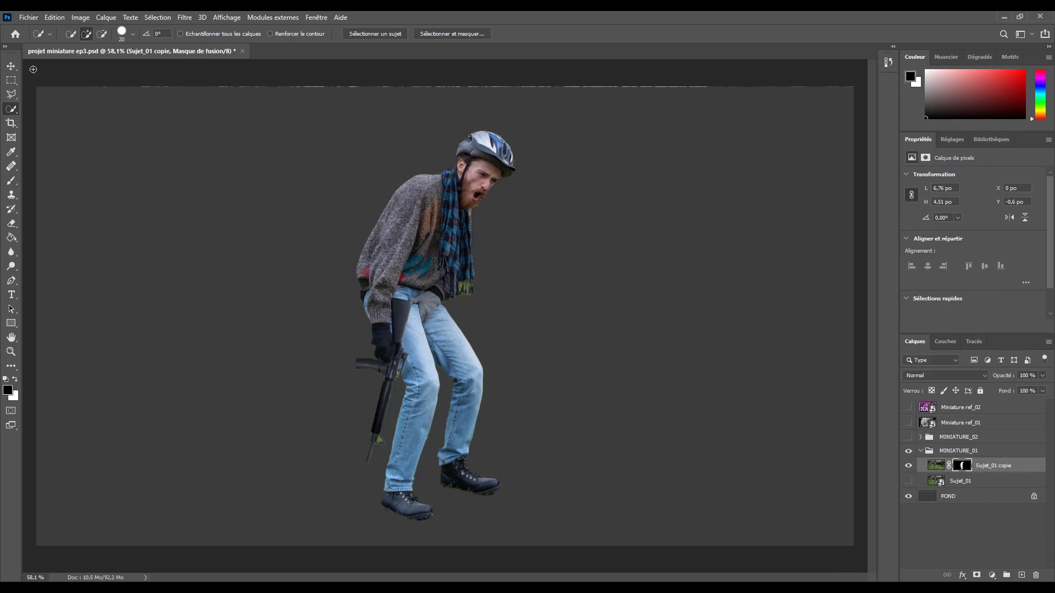
pyautogui.press('v')
pyautogui.click(908, 466)
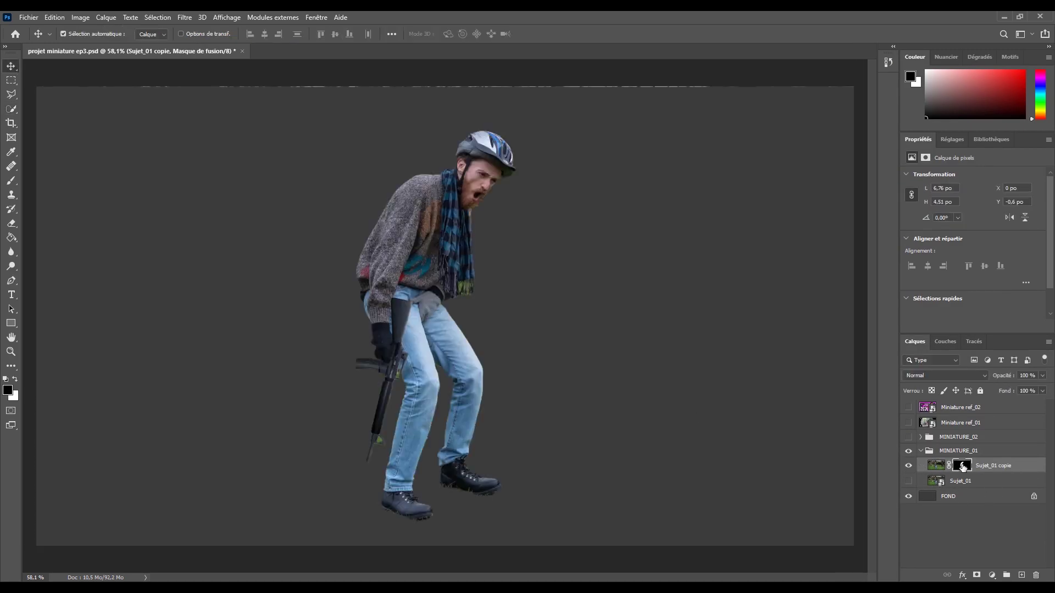
# Set up the Brush at 100% opacity and flow with a chosen brush tip.
pyautogui.click(11, 180)
pyautogui.press('0')
pyautogui.hotkey('shift', '0')
pyautogui.rightClick(255, 147)
pyautogui.click(304, 240)
pyautogui.press('Return')
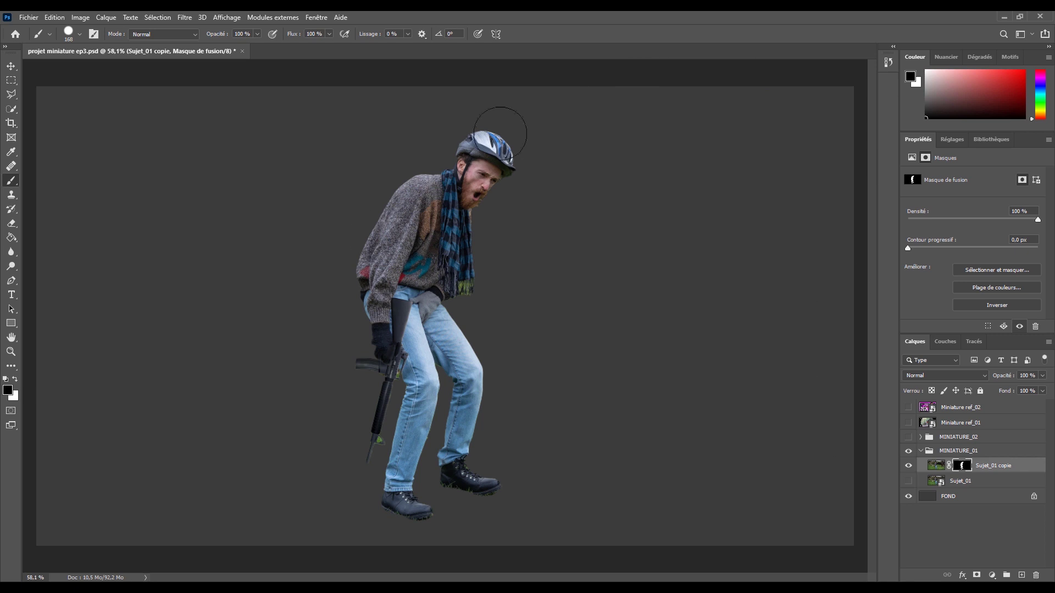
pyautogui.scroll(10, 545, 266)
pyautogui.rightClick(459, 148)
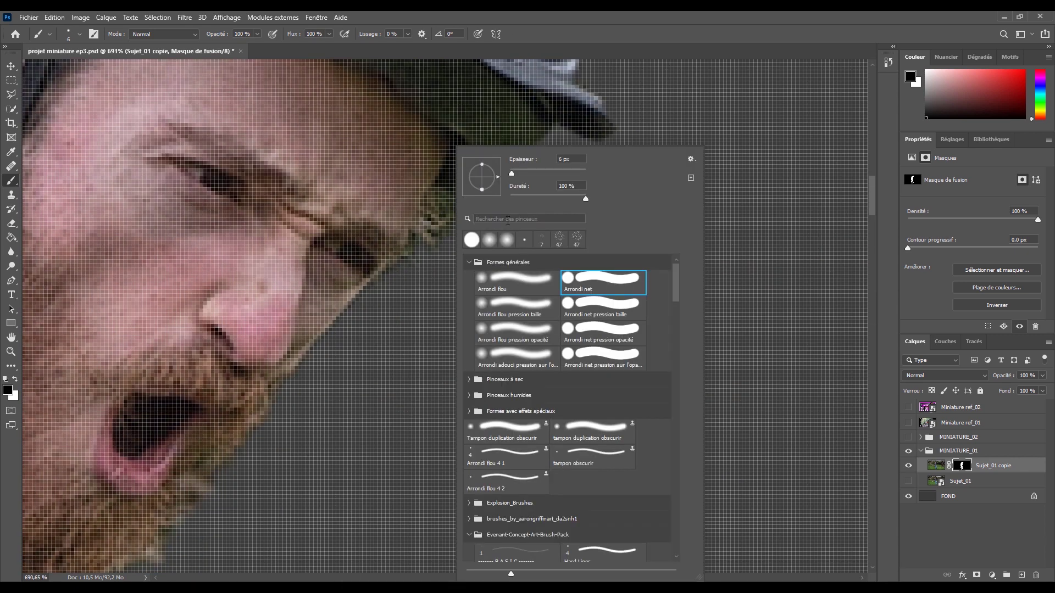
pyautogui.click(508, 221)
pyautogui.press('Return')
# Paint black on the cutout mask to remove the green fringe along the face edge.
pyautogui.moveTo(512, 211); pyautogui.dragTo(341, 308)
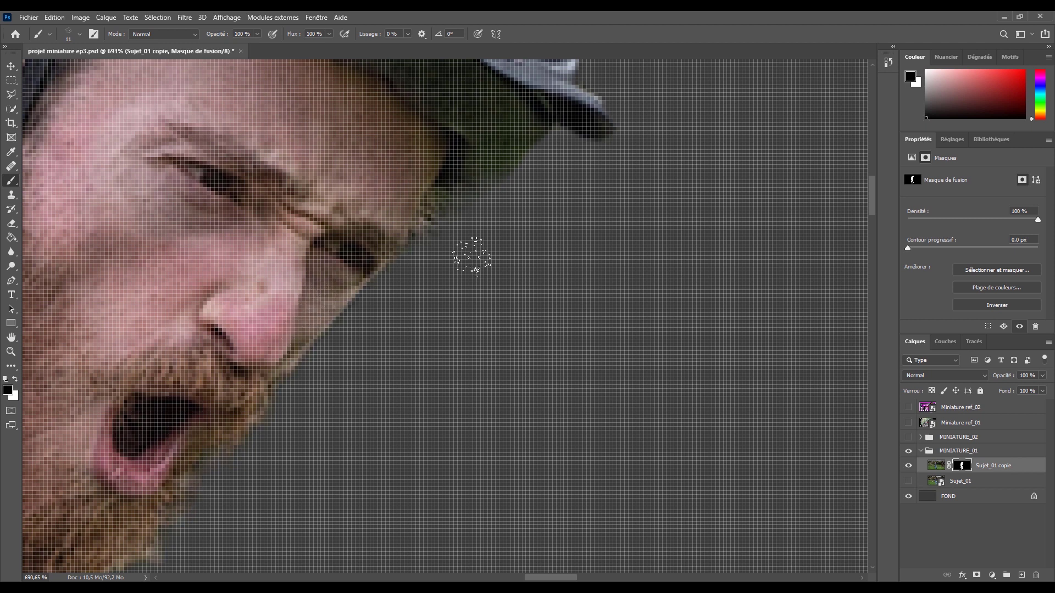
pyautogui.scroll(-5, 235, 360)
pyautogui.scroll(-5, 440, 337)
pyautogui.scroll(-5, 642, 477)
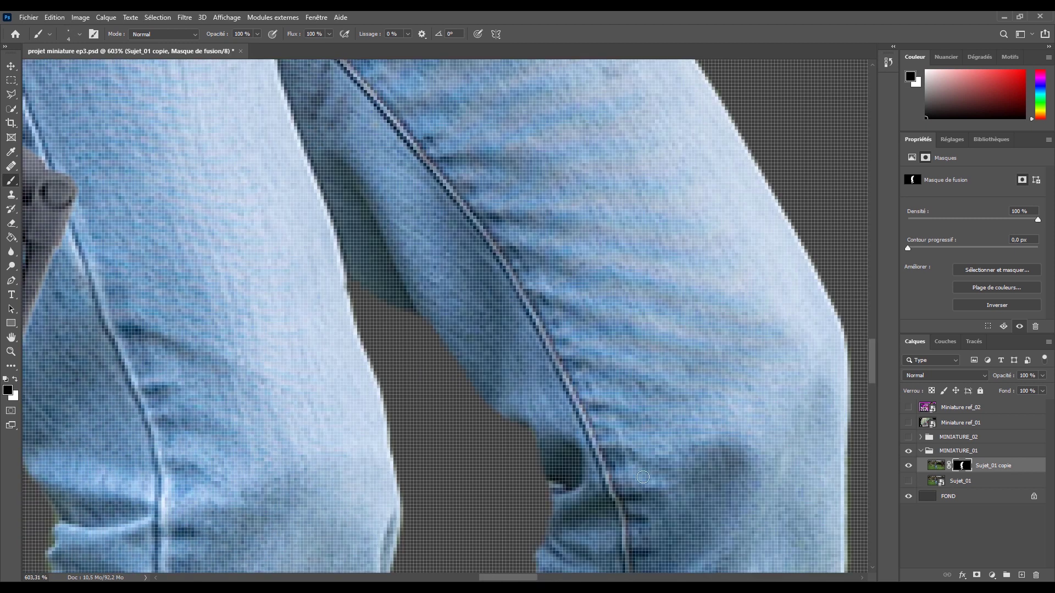
pyautogui.scroll(-5, 642, 476)
pyautogui.scroll(-5, 675, 278)
pyautogui.press('x')
pyautogui.scroll(3, 75, 399)
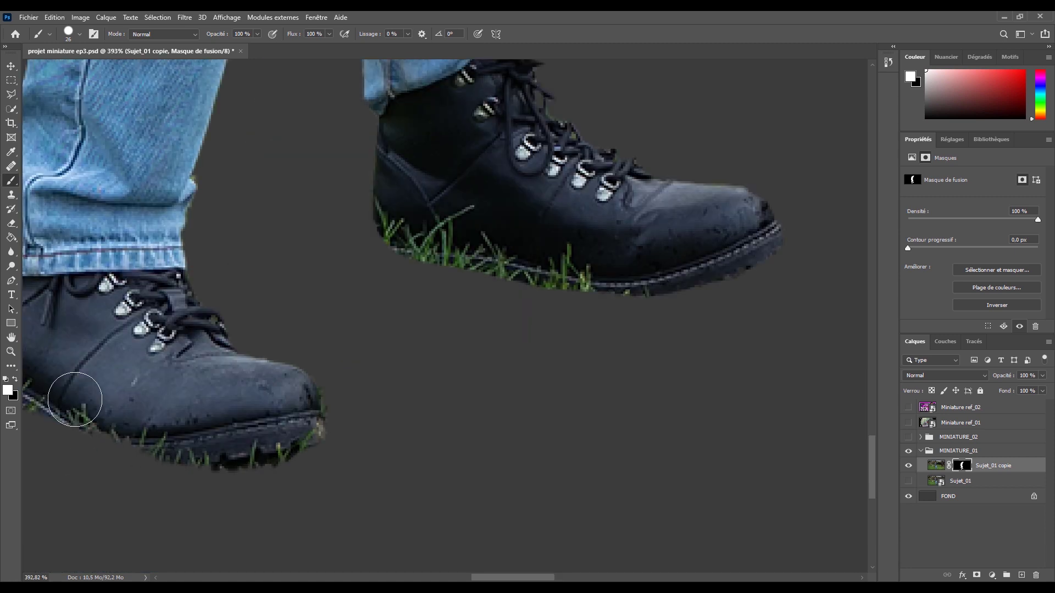
pyautogui.scroll(-3, 75, 399)
pyautogui.scroll(5, 542, 447)
pyautogui.press('x')
pyautogui.press('[')
pyautogui.press('[')
pyautogui.press('[')
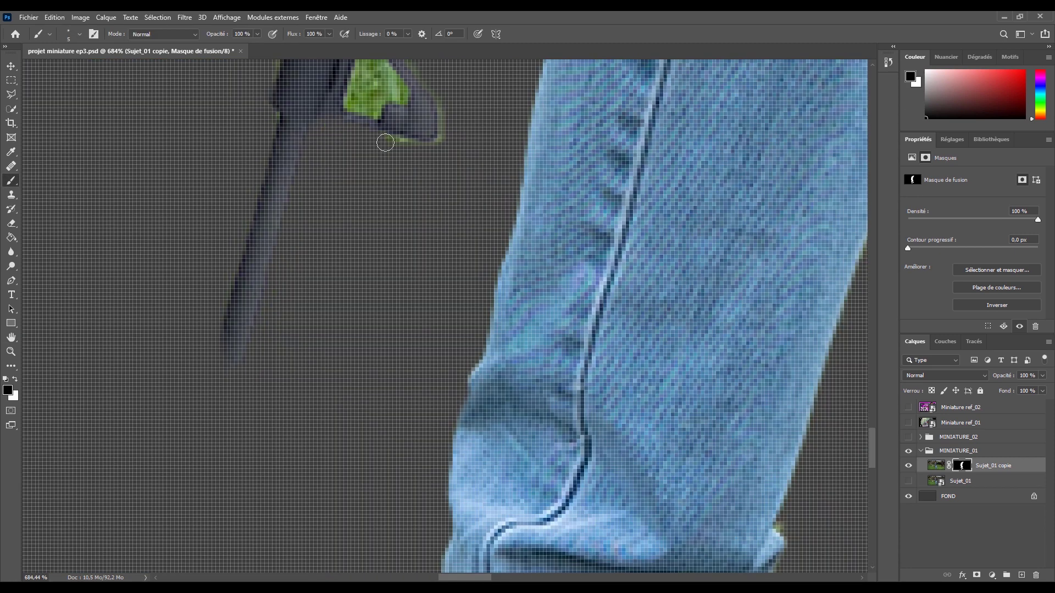
pyautogui.scroll(4, 385, 143)
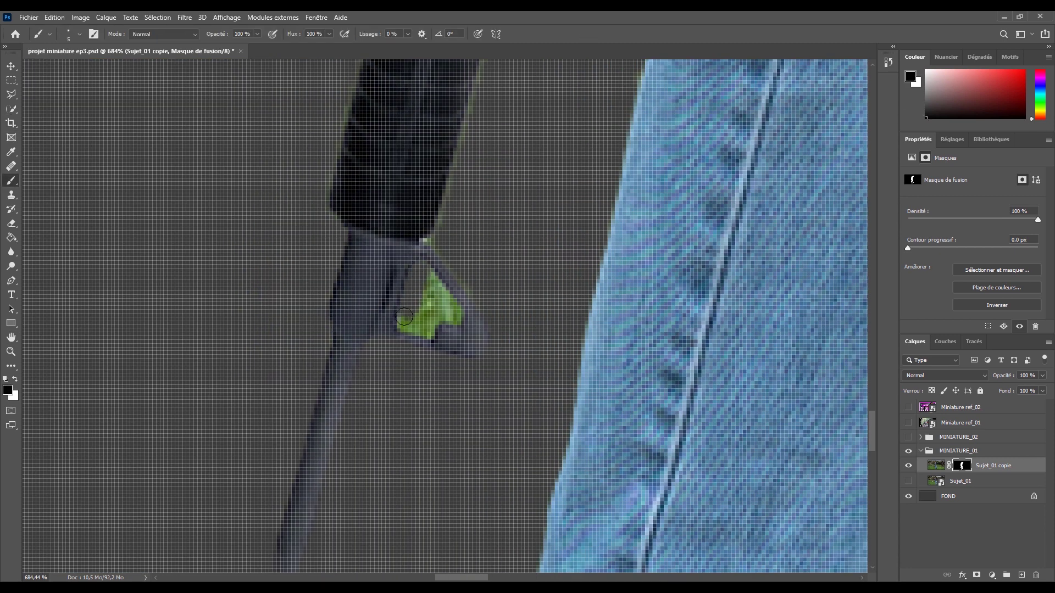
pyautogui.press(']')
# Mask out the green grass patch and leftover background along the leg.
pyautogui.moveTo(404, 317)
pyautogui.mouseDown()
pyautogui.moveTo(405, 334)
pyautogui.moveTo(454, 276)
pyautogui.mouseUp()
pyautogui.scroll(1, 458, 278)
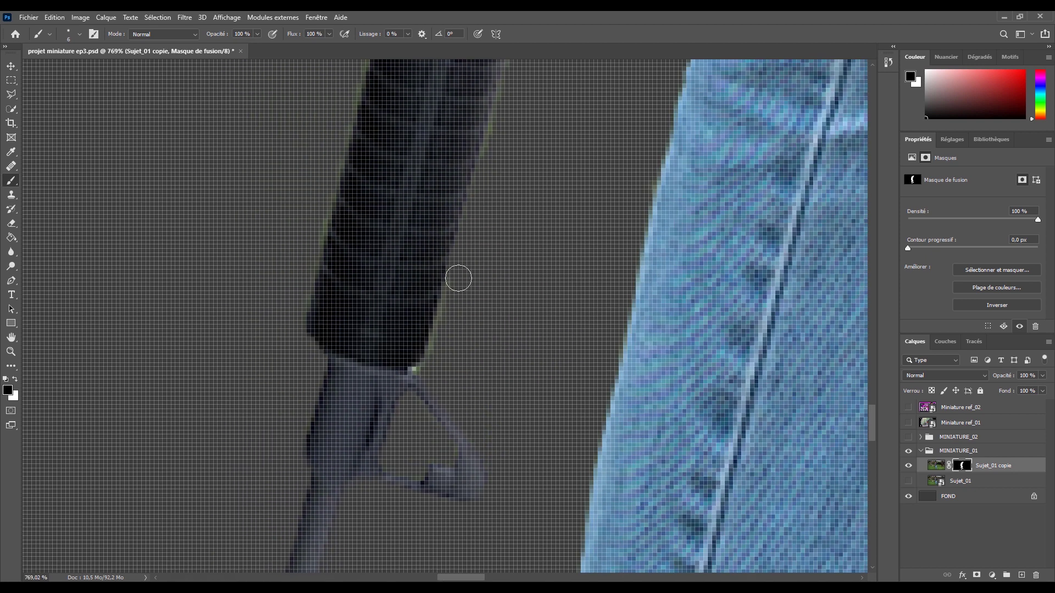
pyautogui.scroll(3, 458, 279)
pyautogui.scroll(3, 391, 111)
pyautogui.press('space')
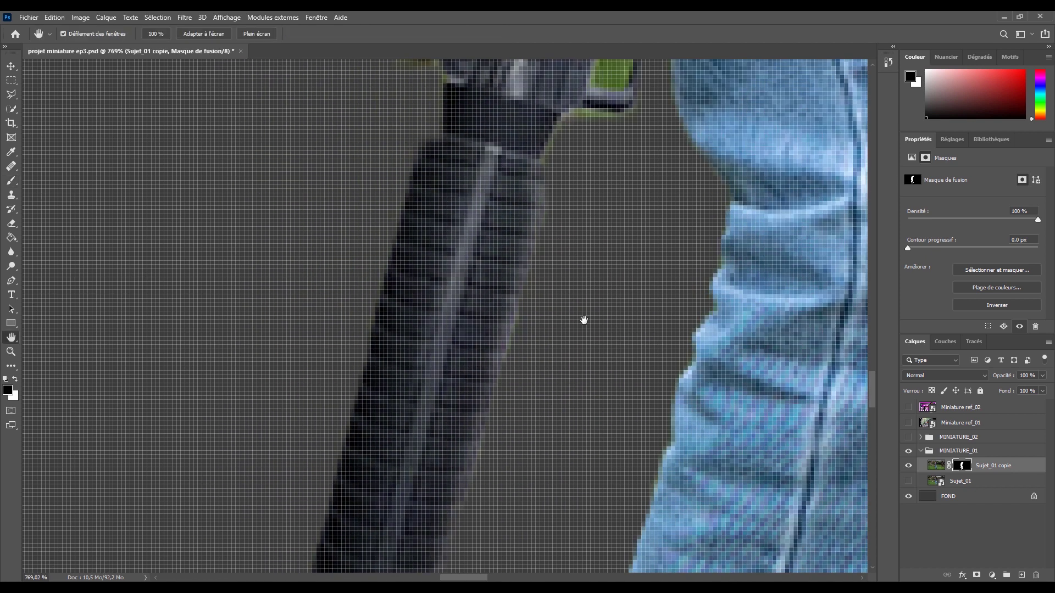
pyautogui.scroll(3, 430, 313)
pyautogui.moveTo(610, 308)
pyautogui.mouseDown()
pyautogui.moveTo(621, 181)
pyautogui.moveTo(669, 230)
pyautogui.mouseUp()
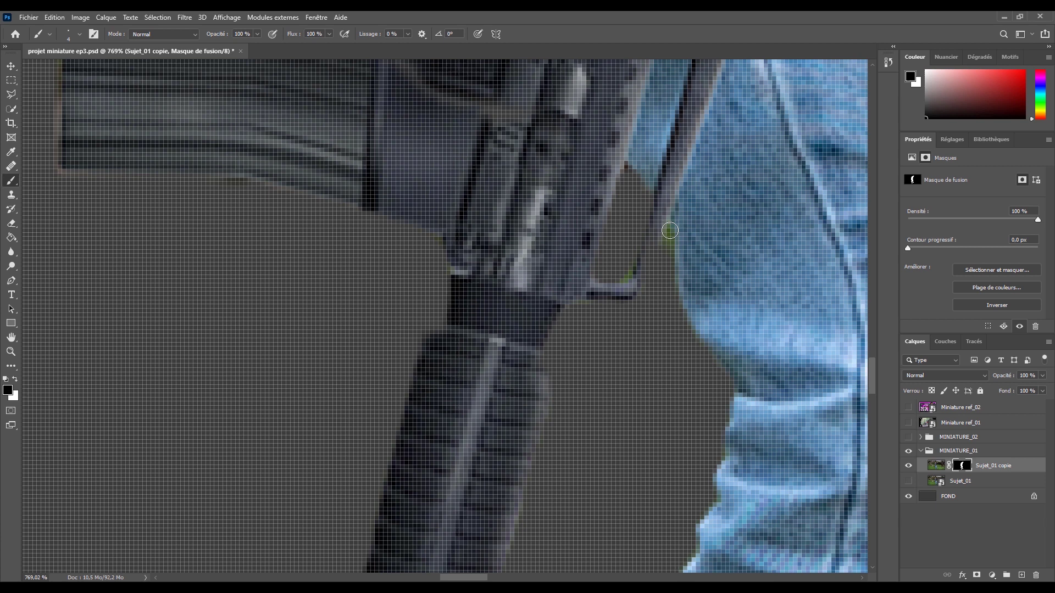
# Finish the mask touch-up, then show and select the original Sujet_01 garden photo layer.
pyautogui.press('x')
pyautogui.scroll(-3, 670, 230)
pyautogui.scroll(2, 470, 309)
pyautogui.scroll(3, 596, 245)
pyautogui.scroll(1, 599, 101)
pyautogui.press(']')
pyautogui.press(']')
pyautogui.press(']')
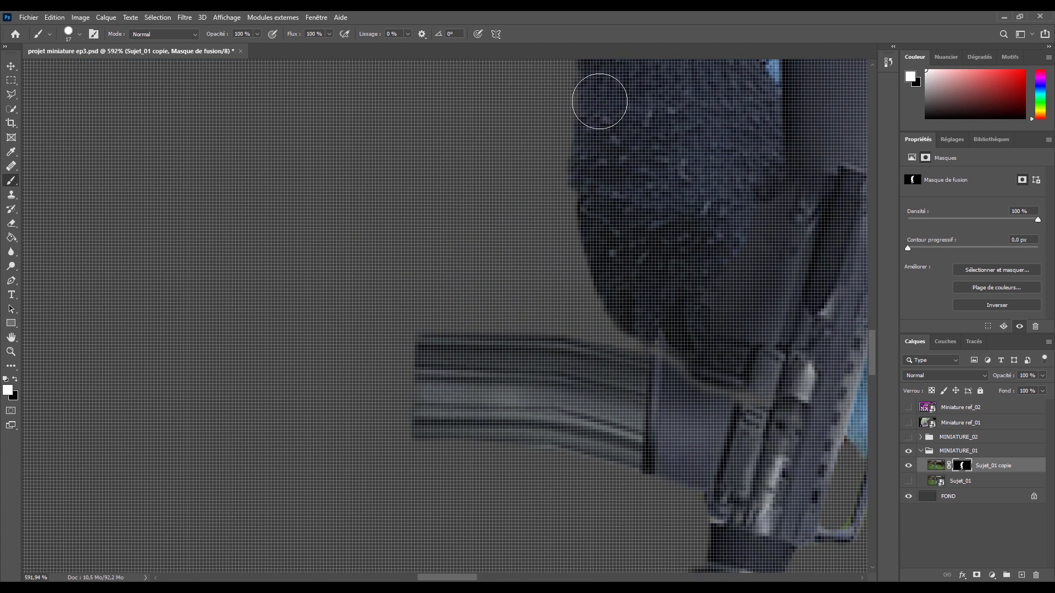
pyautogui.scroll(-2, 546, 207)
pyautogui.scroll(-3, 447, 145)
pyautogui.press('v')
pyautogui.scroll(-3, 618, 232)
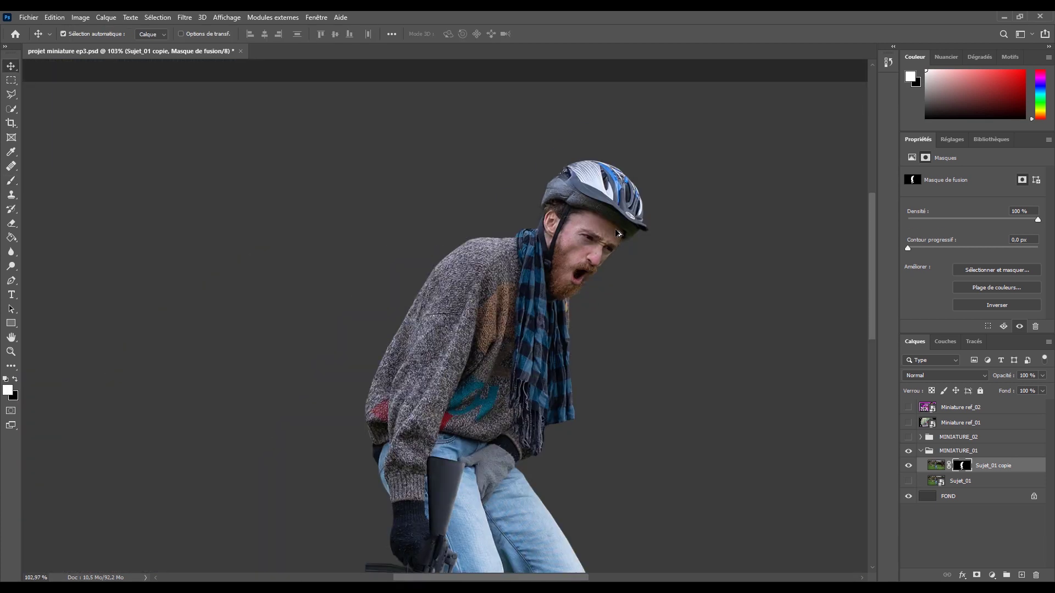
pyautogui.scroll(-2, 618, 232)
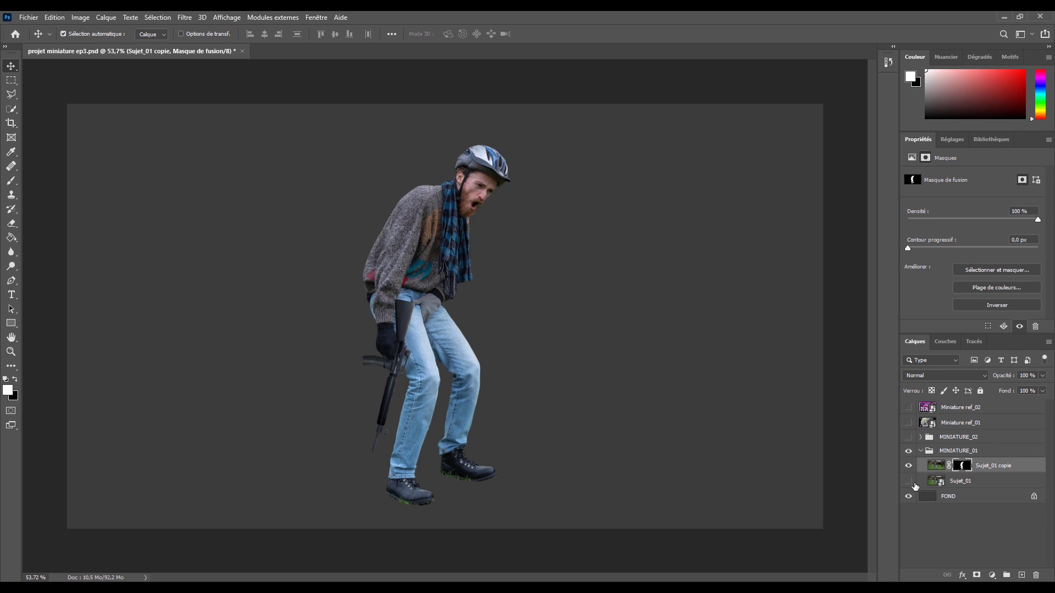
pyautogui.click(909, 481)
pyautogui.click(992, 482)
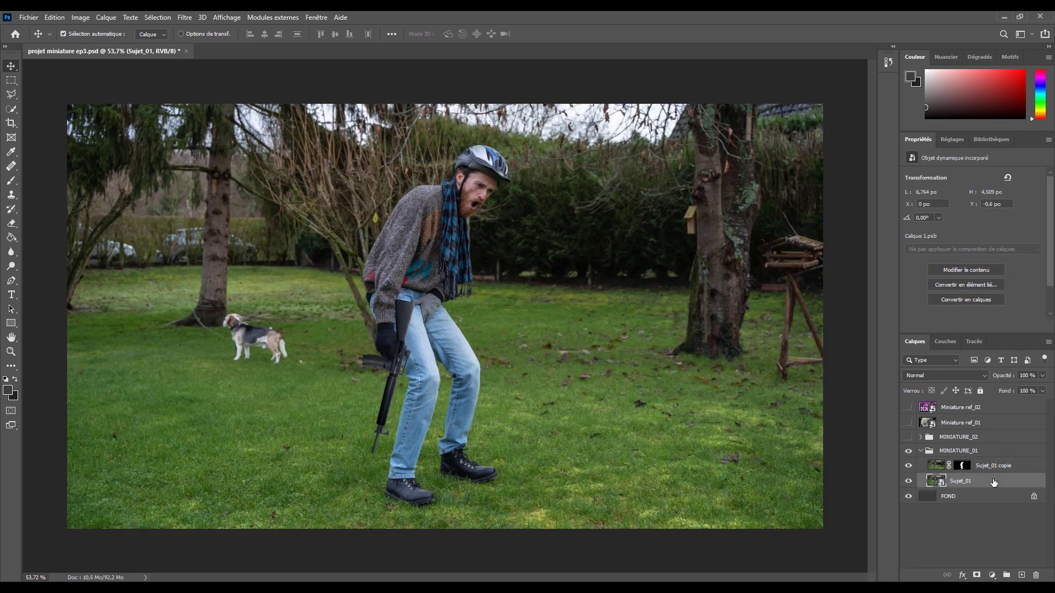
# Add a white outer Contour stroke to the Sujet_01 copie layer through Layer Style.
pyautogui.click(1023, 468)
pyautogui.doubleClick(1022, 467)
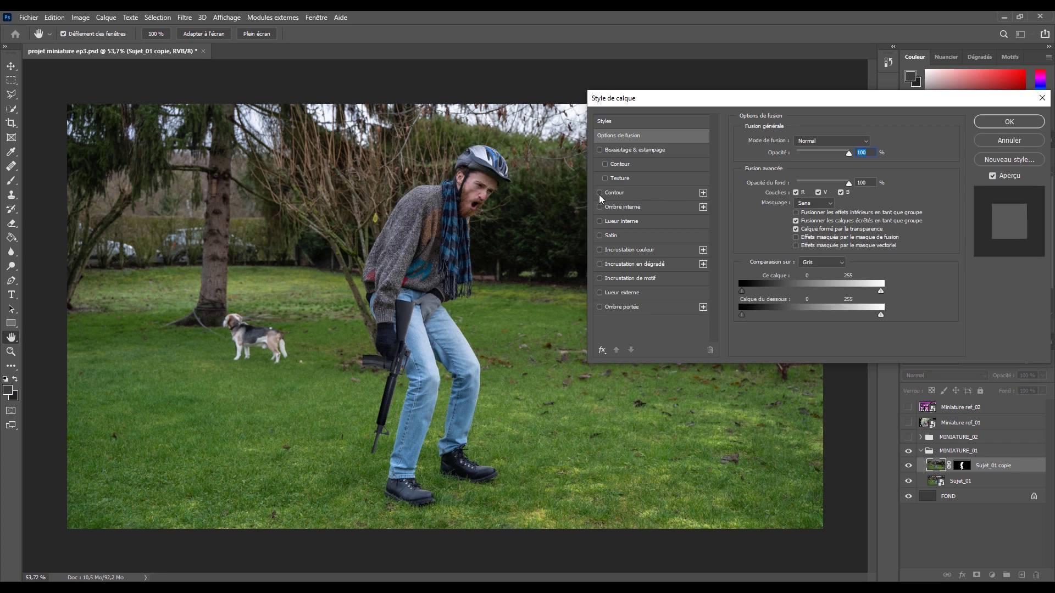
pyautogui.click(599, 193)
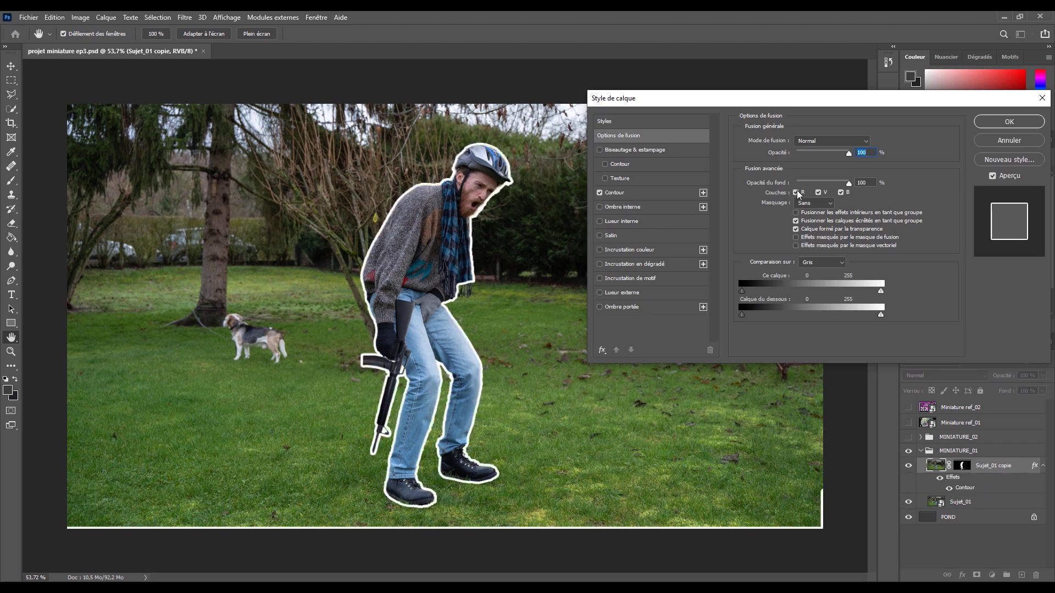
pyautogui.click(691, 193)
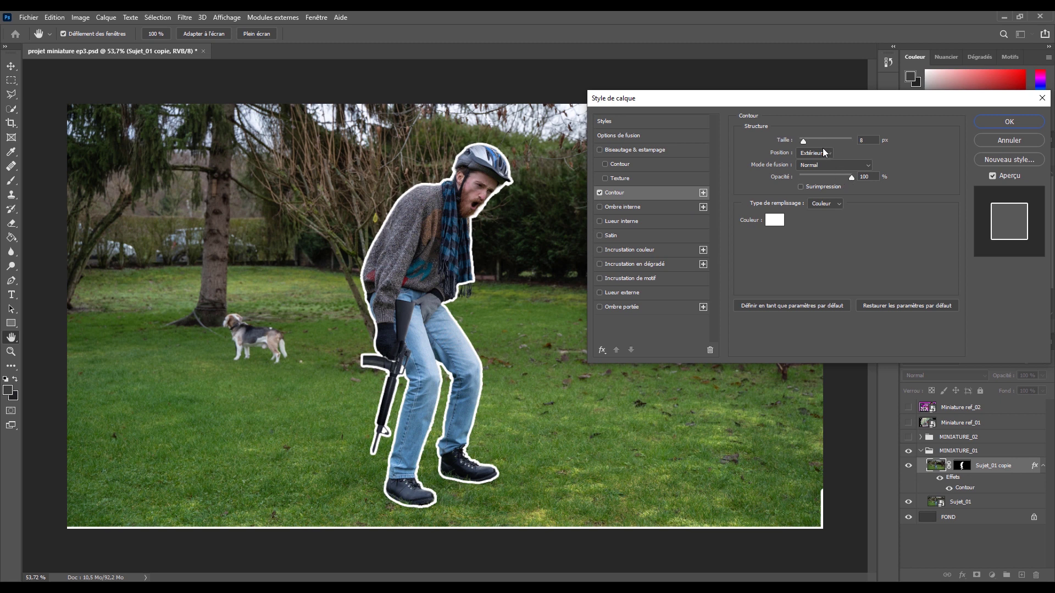
pyautogui.press('Return')
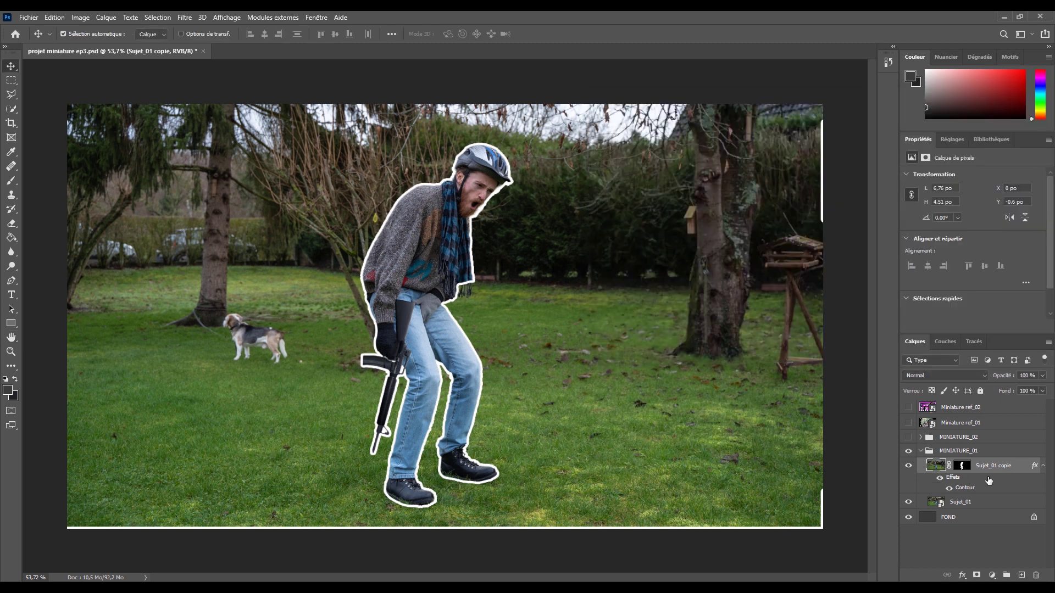
pyautogui.click(962, 465)
pyautogui.press('b')
pyautogui.scroll(-3, 273, 496)
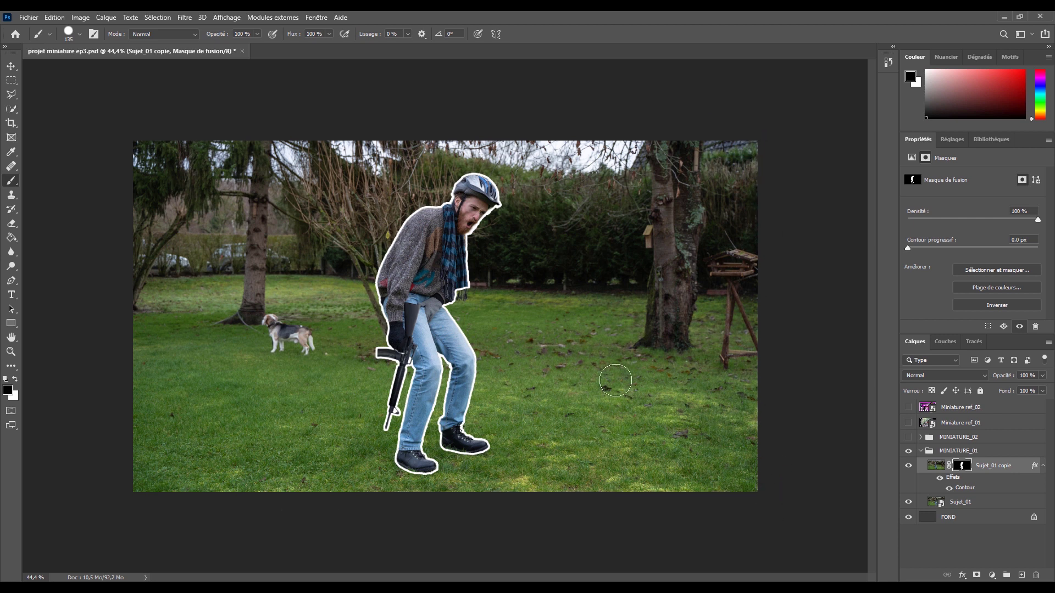
pyautogui.scroll(5, 469, 366)
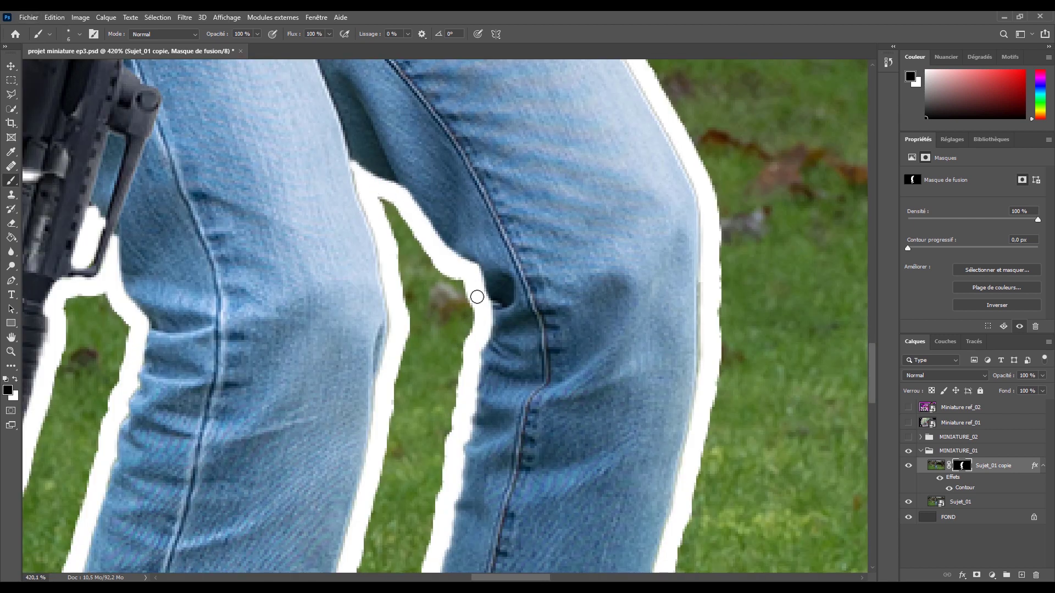
pyautogui.scroll(-2, 591, 375)
pyautogui.scroll(-2, 591, 375)
pyautogui.scroll(-2, 591, 375)
pyautogui.press('v')
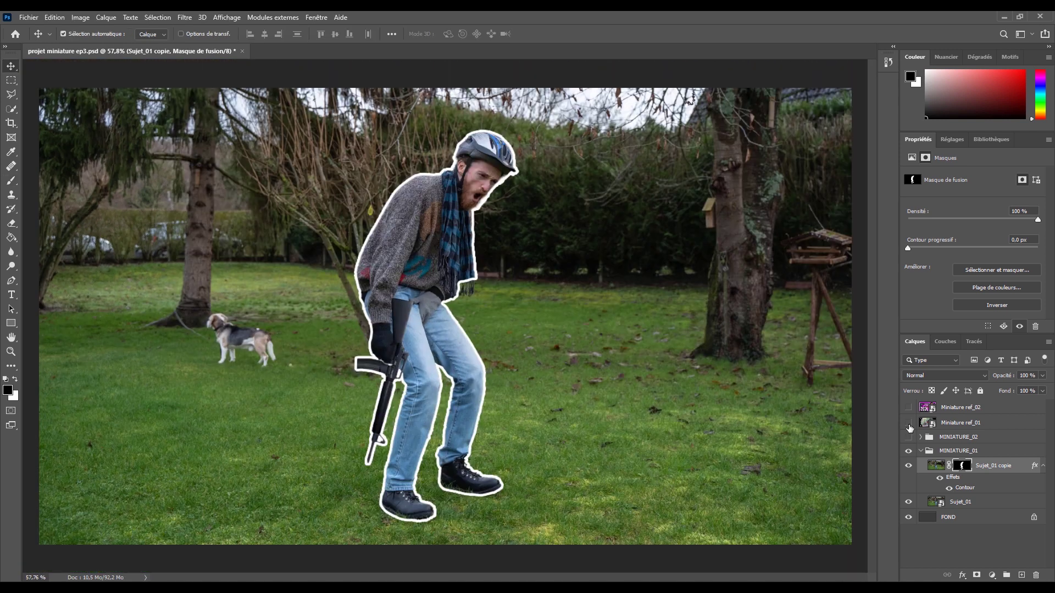
pyautogui.click(908, 422)
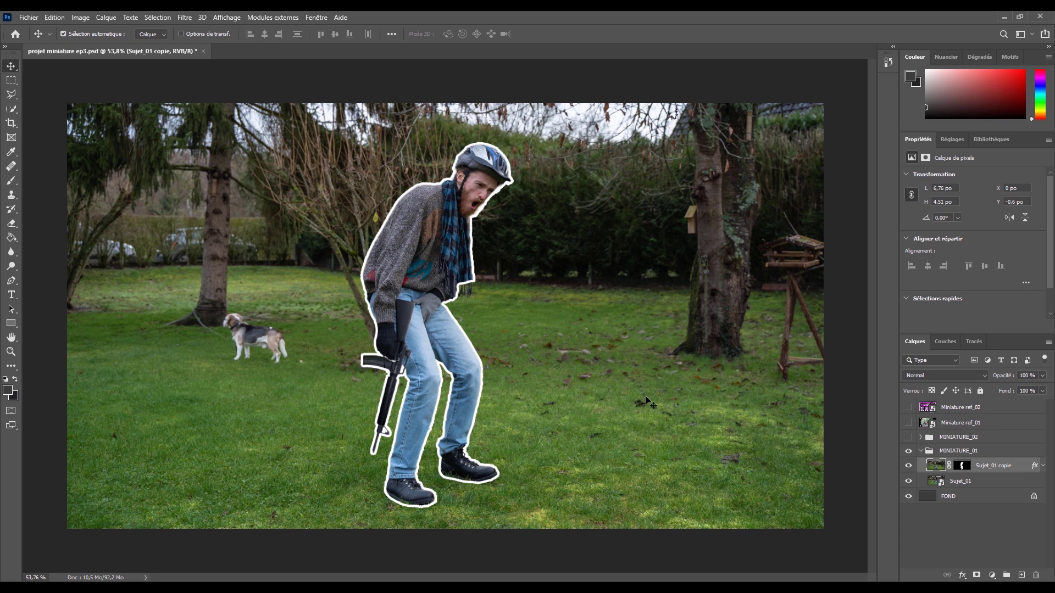
pyautogui.click(970, 484)
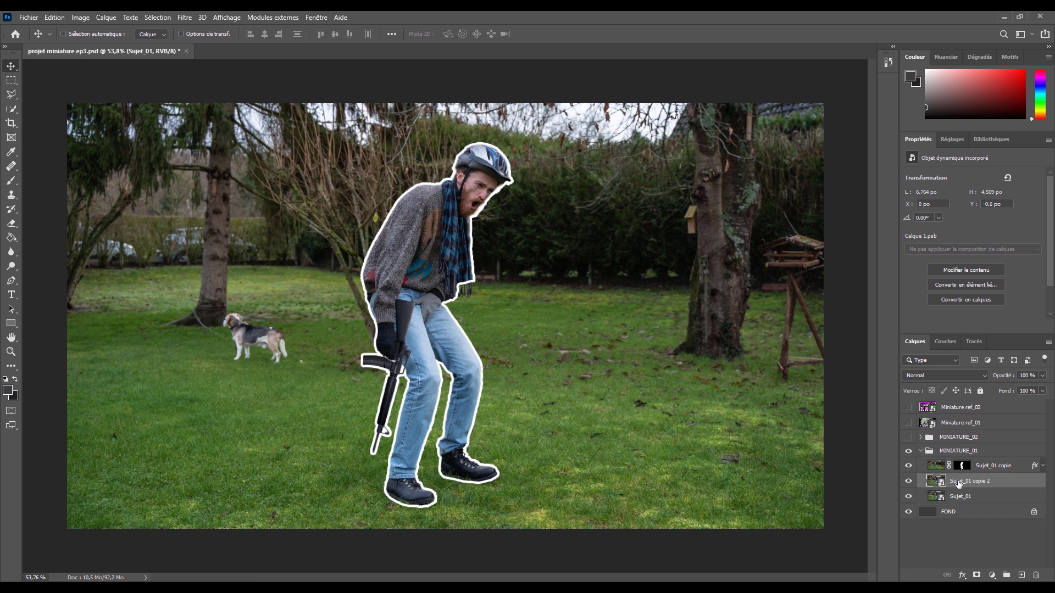
# Duplicate Sujet_01, move the copy above the cutout, and hide it with an inverted black mask.
pyautogui.moveTo(971, 481); pyautogui.dragTo(1020, 576)
pyautogui.moveTo(989, 483); pyautogui.dragTo(983, 464)
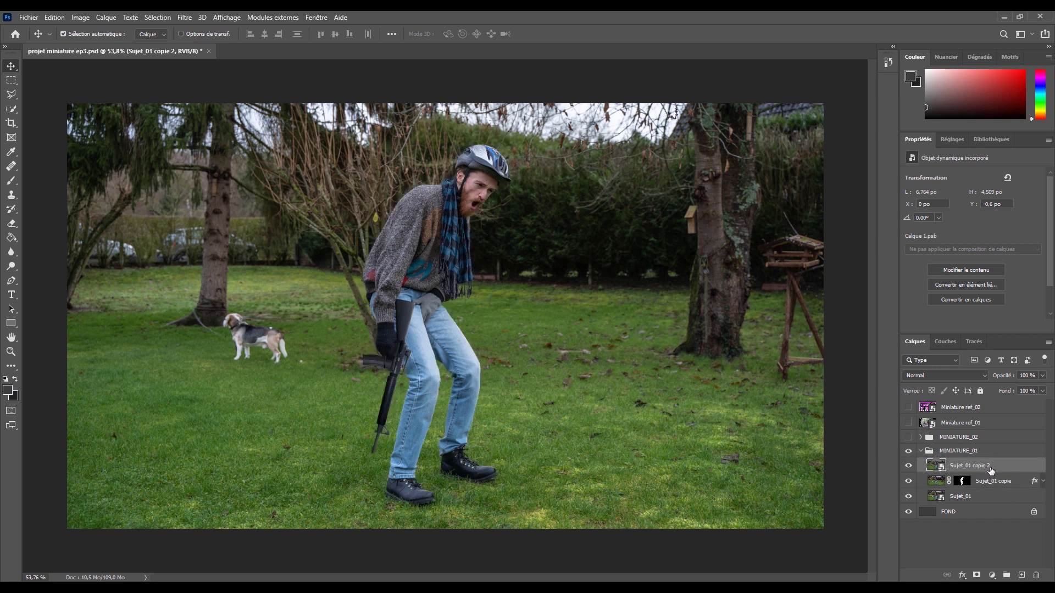
pyautogui.click(975, 575)
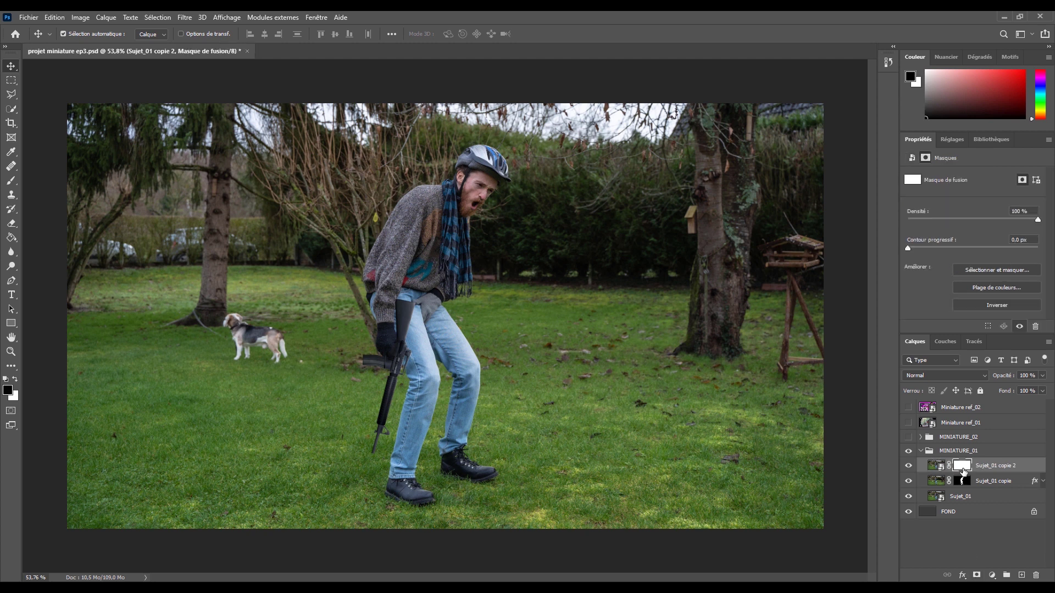
pyautogui.hotkey('ctrl', 'i')
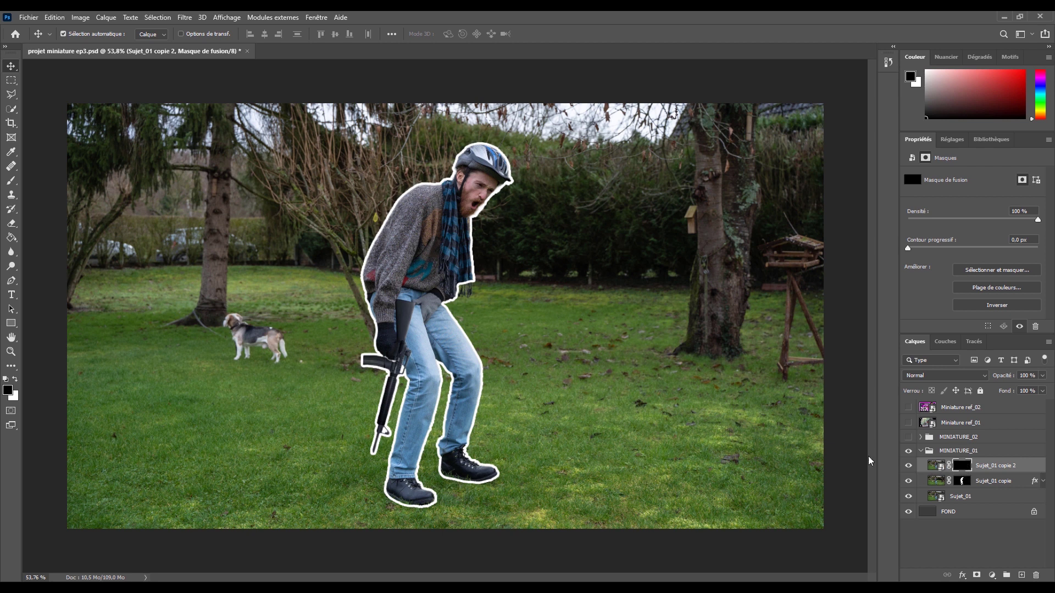
# Pick the soft round Arrondi flou brush and size it for detail work at the boots.
pyautogui.press('b')
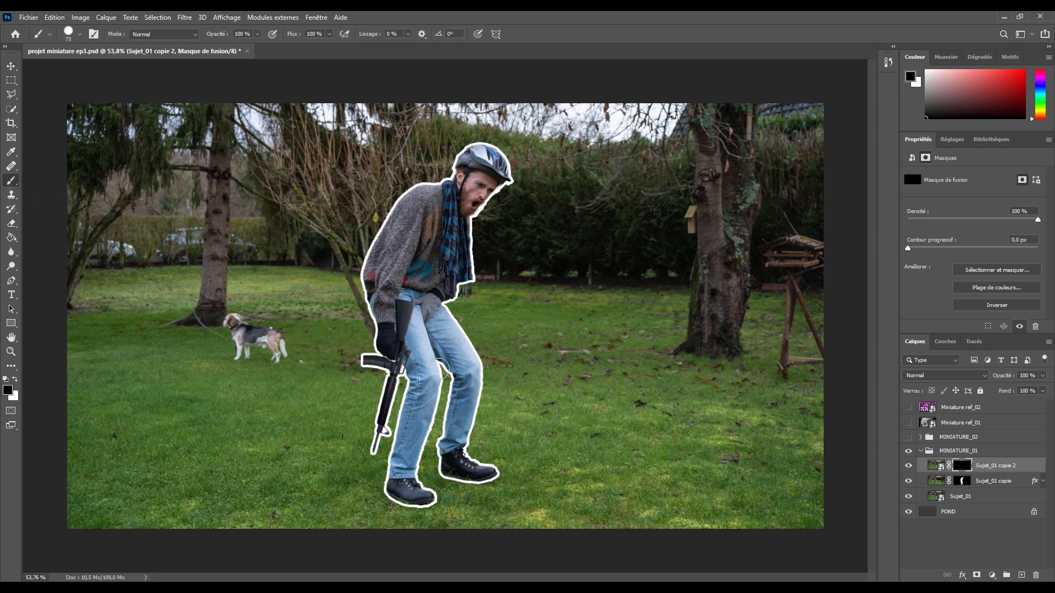
pyautogui.rightClick(459, 427)
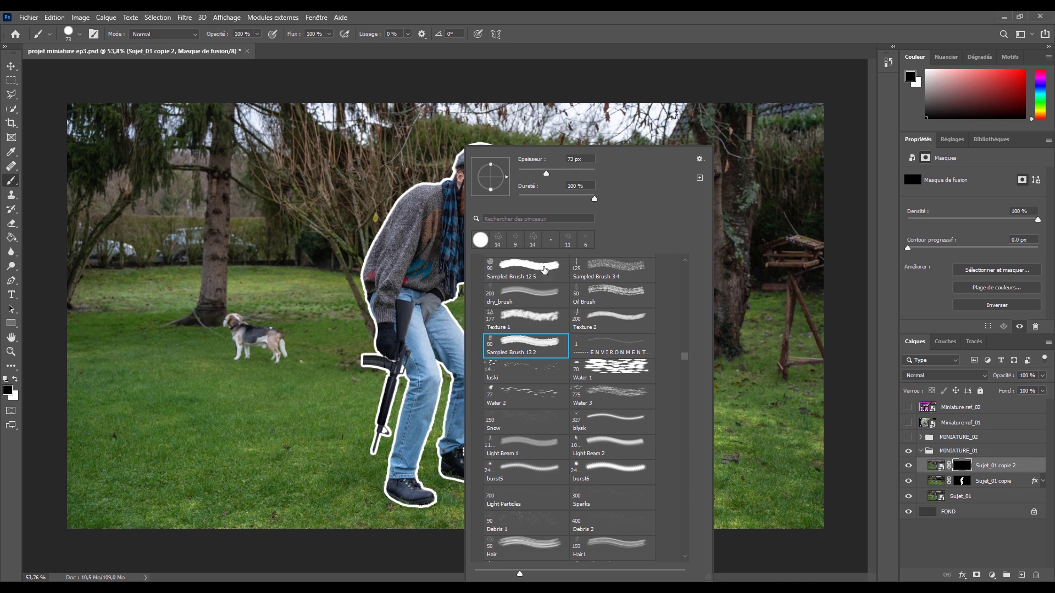
pyautogui.moveTo(684, 356); pyautogui.dragTo(686, 341)
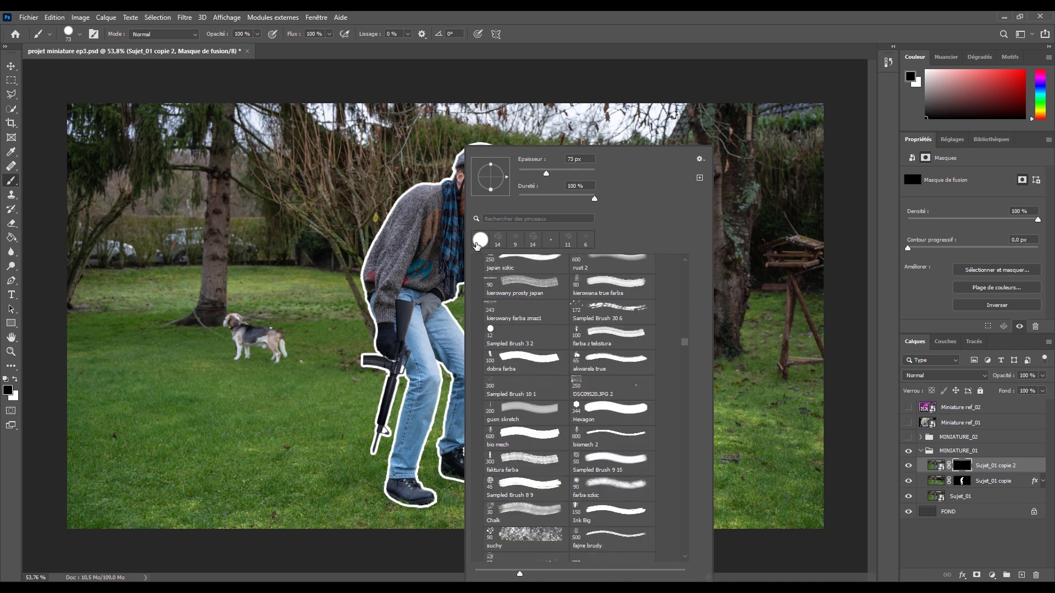
pyautogui.moveTo(687, 275)
pyautogui.mouseDown()
pyautogui.moveTo(691, 325)
pyautogui.moveTo(686, 268)
pyautogui.mouseUp()
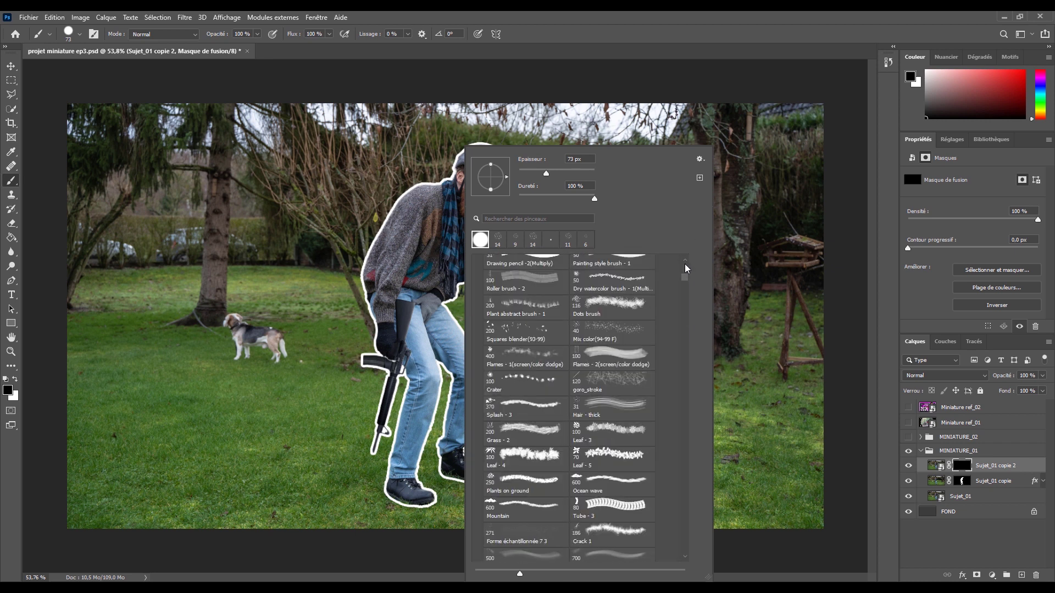
pyautogui.click(478, 263)
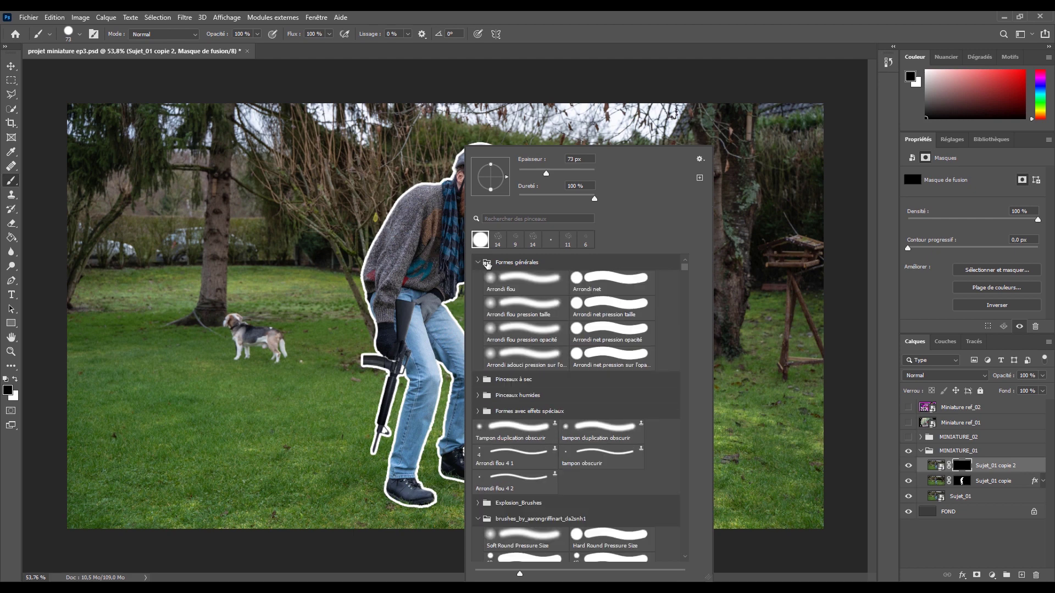
pyautogui.click(523, 278)
pyautogui.press('Return')
pyautogui.moveTo(330, 240); pyautogui.dragTo(363, 240)
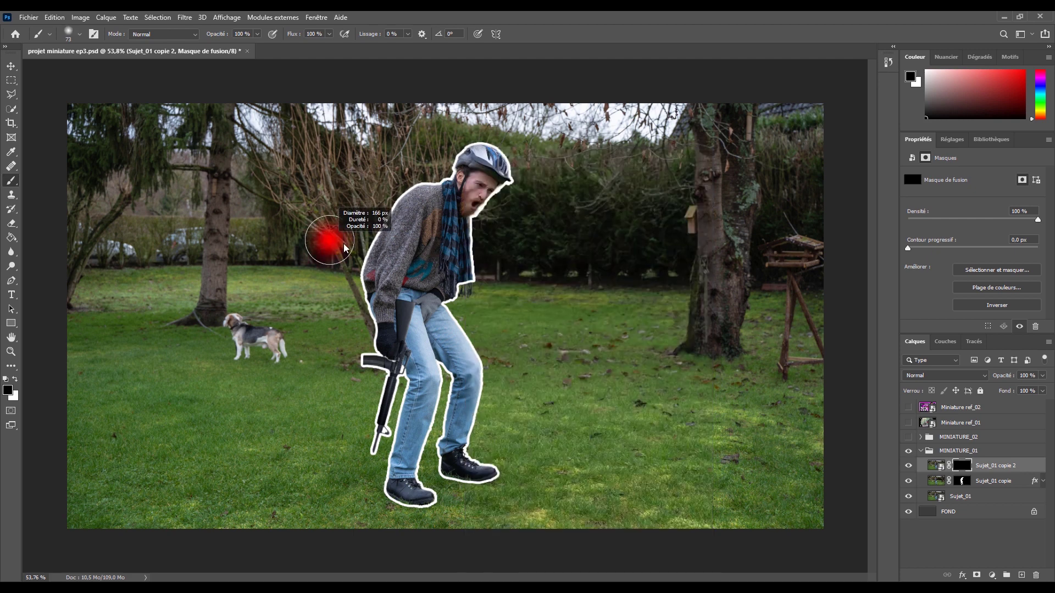
pyautogui.scroll(2, 414, 538)
pyautogui.scroll(2, 414, 539)
pyautogui.scroll(2, 415, 539)
pyautogui.scroll(2, 410, 494)
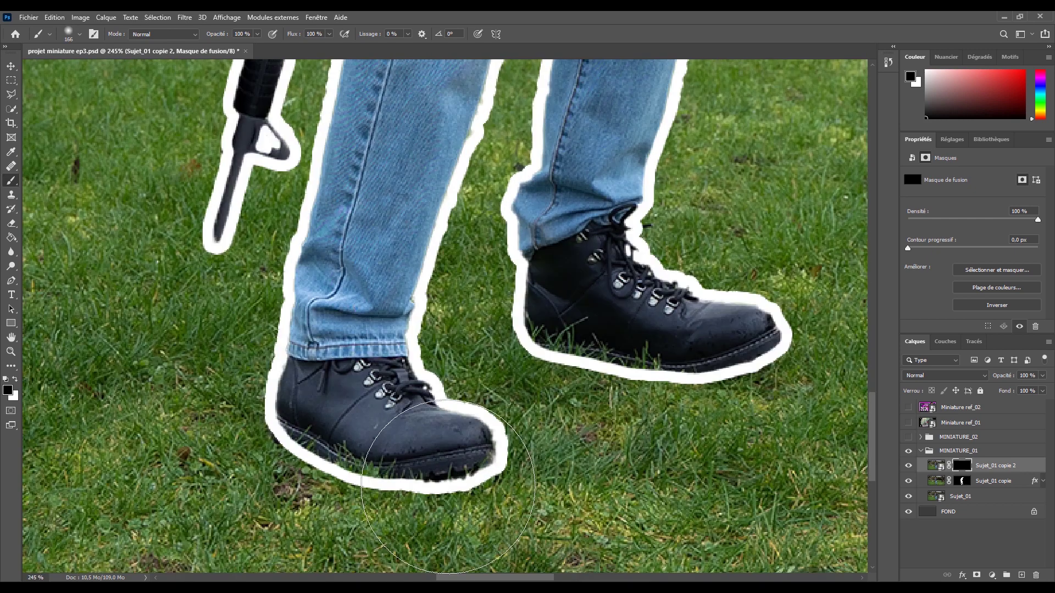
pyautogui.scroll(-1, 403, 433)
pyautogui.moveTo(402, 433); pyautogui.dragTo(379, 432)
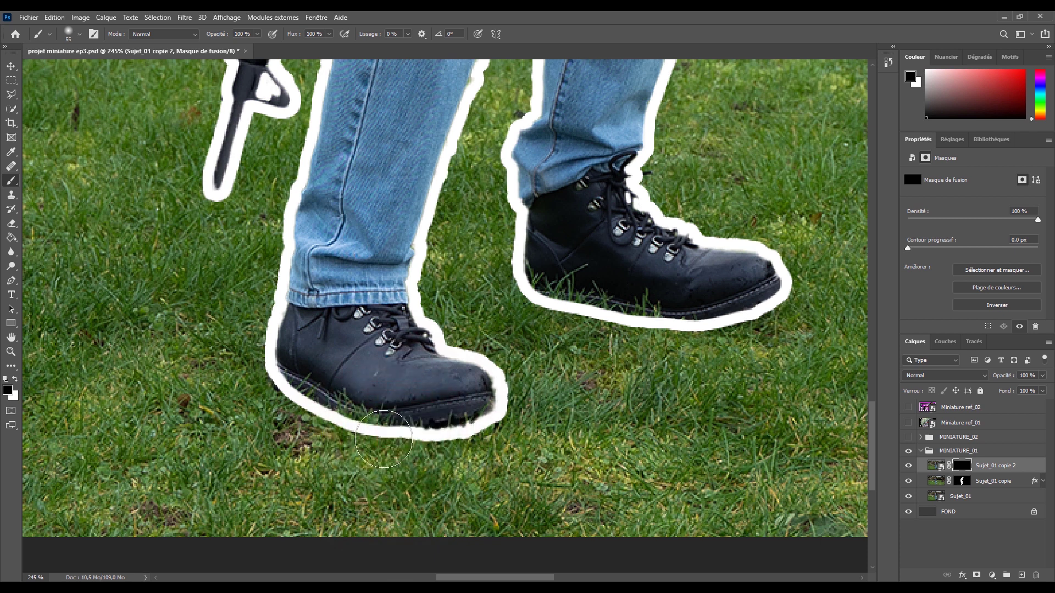
# Paint white on the copie 2 mask to cover the halo under the left boot, then compare and target the layer content.
pyautogui.press('x')
pyautogui.moveTo(484, 431)
pyautogui.mouseDown()
pyautogui.moveTo(444, 446)
pyautogui.moveTo(341, 424)
pyautogui.moveTo(791, 311)
pyautogui.mouseUp()
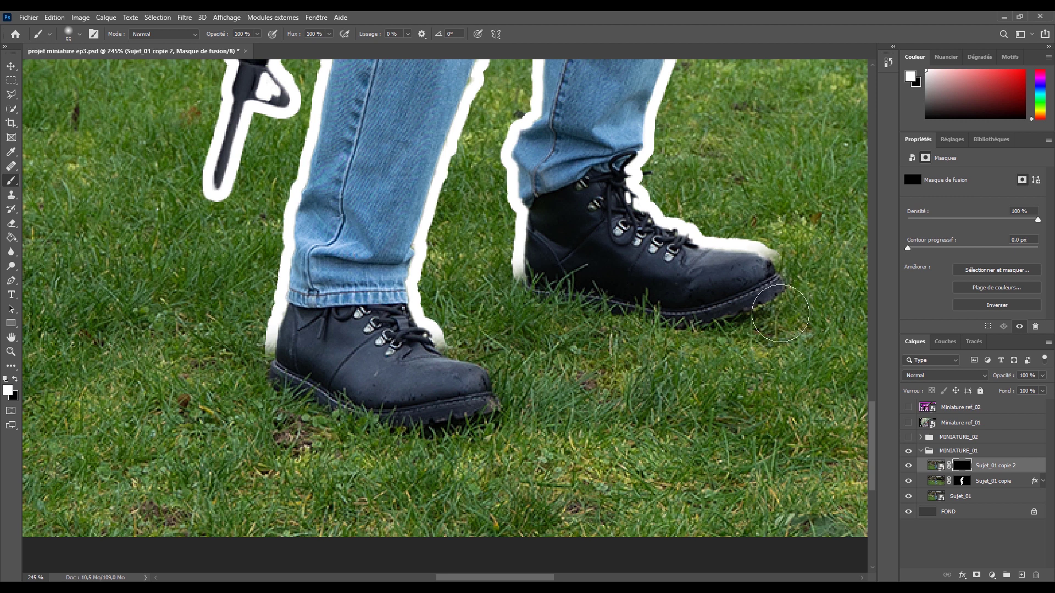
pyautogui.scroll(-3, 791, 312)
pyautogui.scroll(-5, 736, 379)
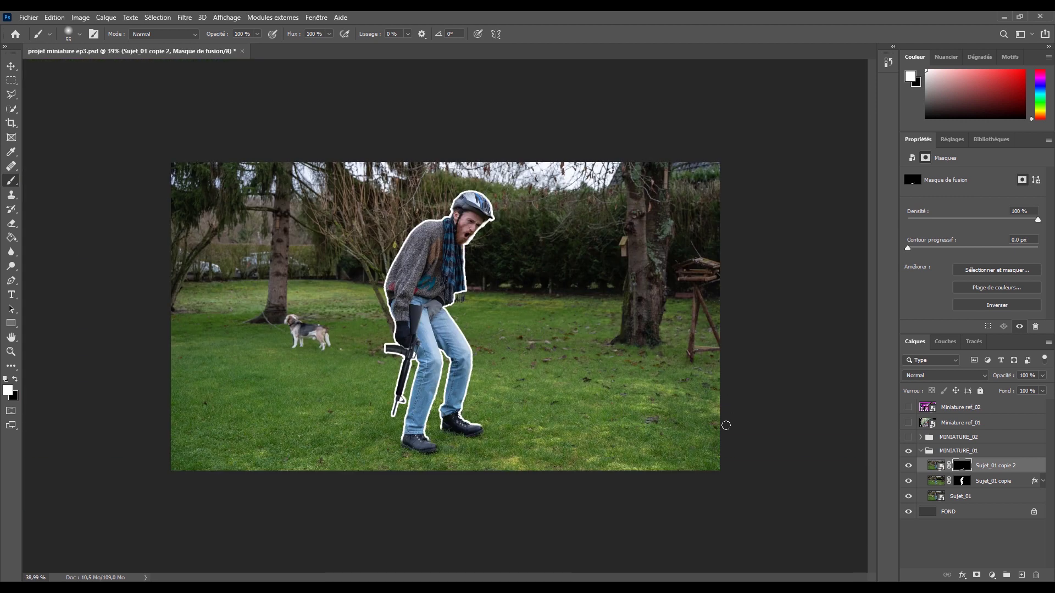
pyautogui.press('v')
pyautogui.click(906, 467)
pyautogui.click(908, 466)
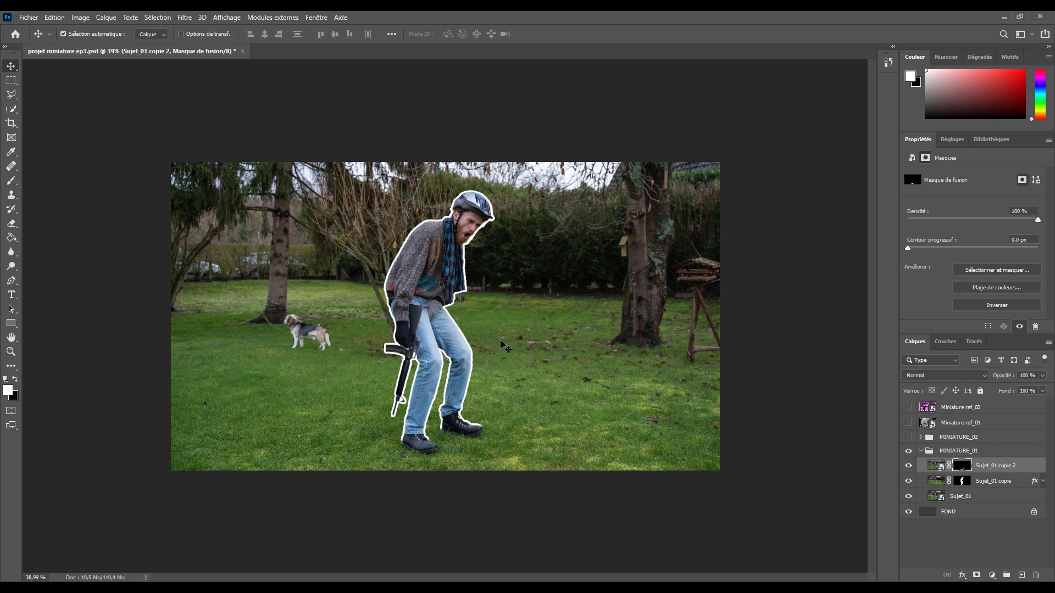
pyautogui.hotkey('ctrl', '+')
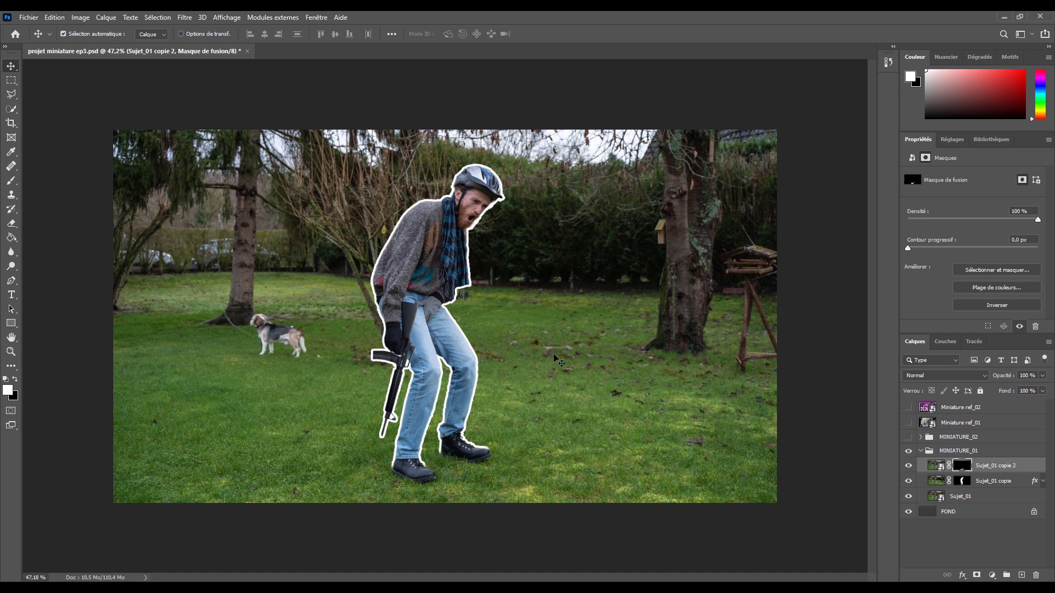
pyautogui.hotkey('ctrl', '2')
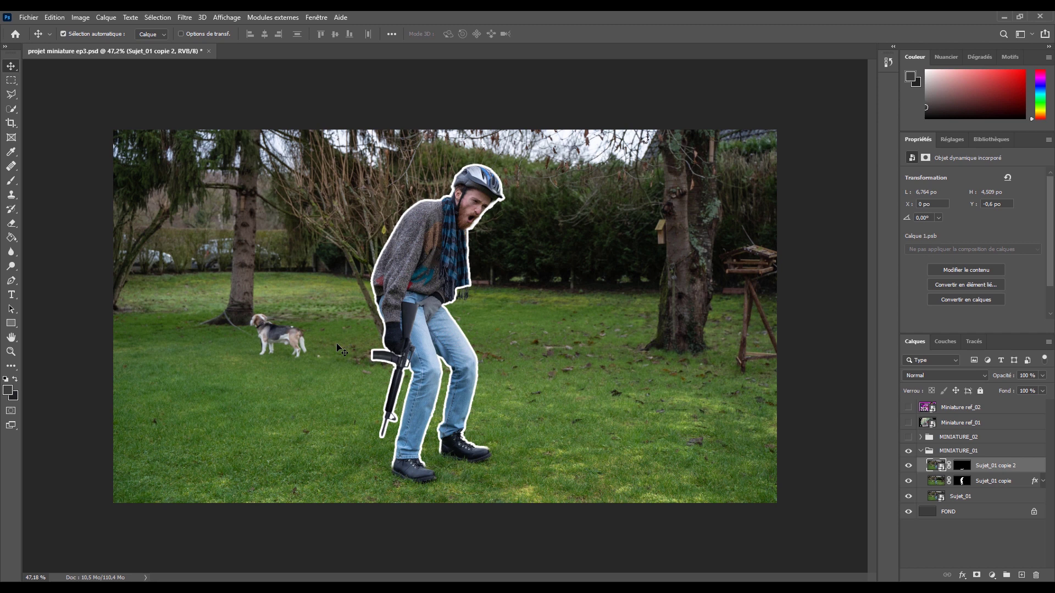
# Draw a white Rectangle 1 shape and snap its edges to the canvas borders.
pyautogui.click(11, 323)
pyautogui.click(60, 324)
pyautogui.moveTo(86, 100); pyautogui.dragTo(802, 530)
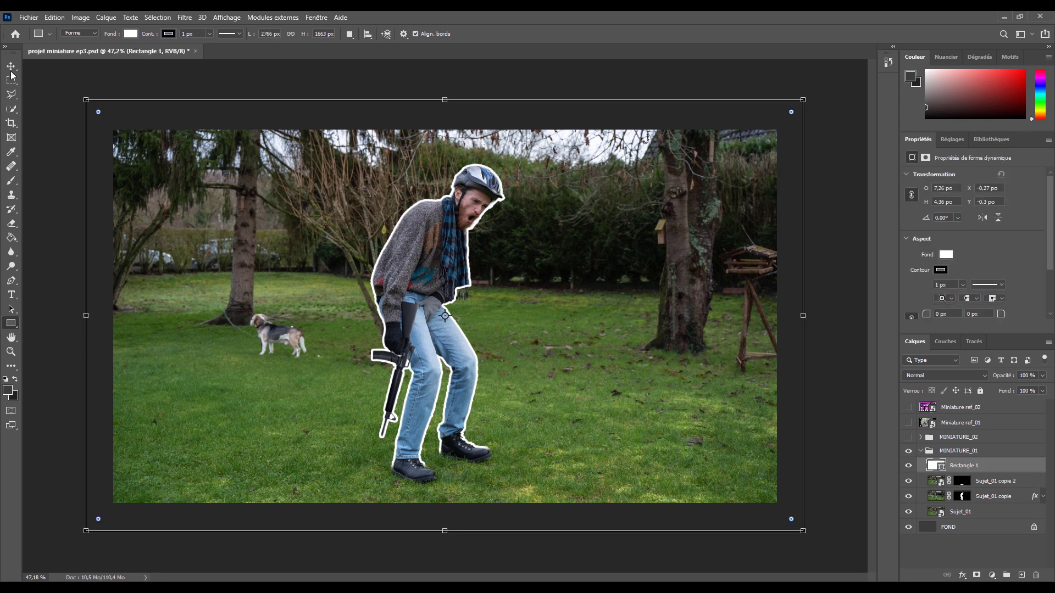
pyautogui.press('v')
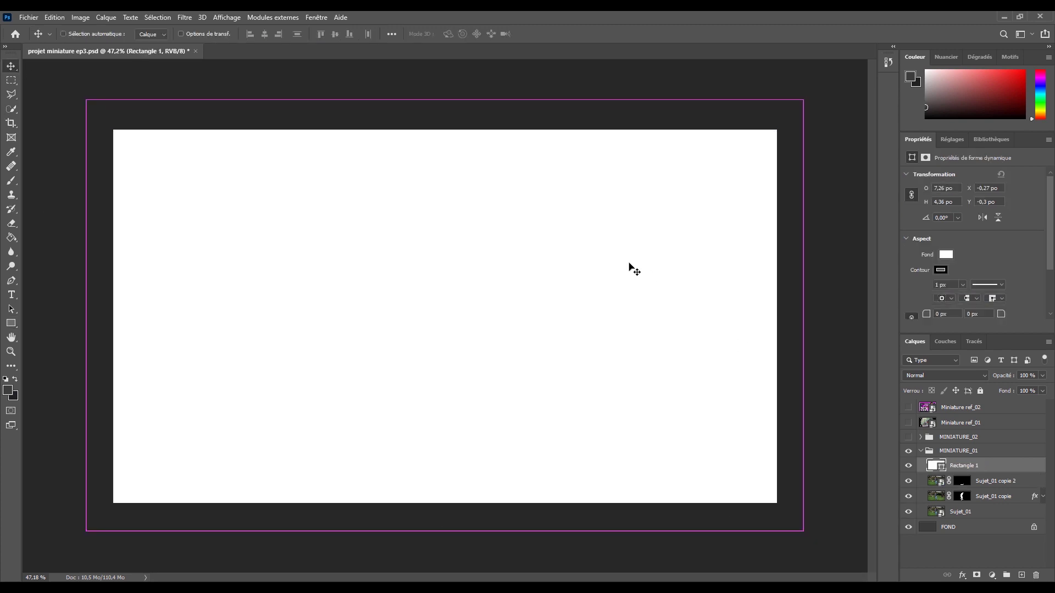
pyautogui.hotkey('ctrl', 't')
pyautogui.moveTo(443, 99); pyautogui.dragTo(444, 129)
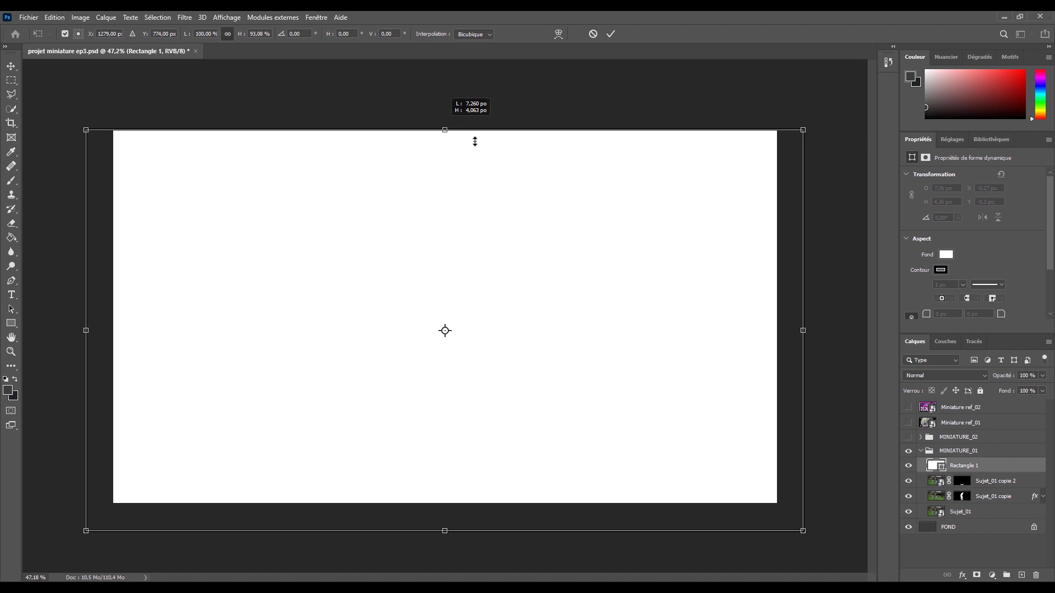
pyautogui.moveTo(802, 331); pyautogui.dragTo(777, 330)
pyautogui.moveTo(82, 332); pyautogui.dragTo(114, 330)
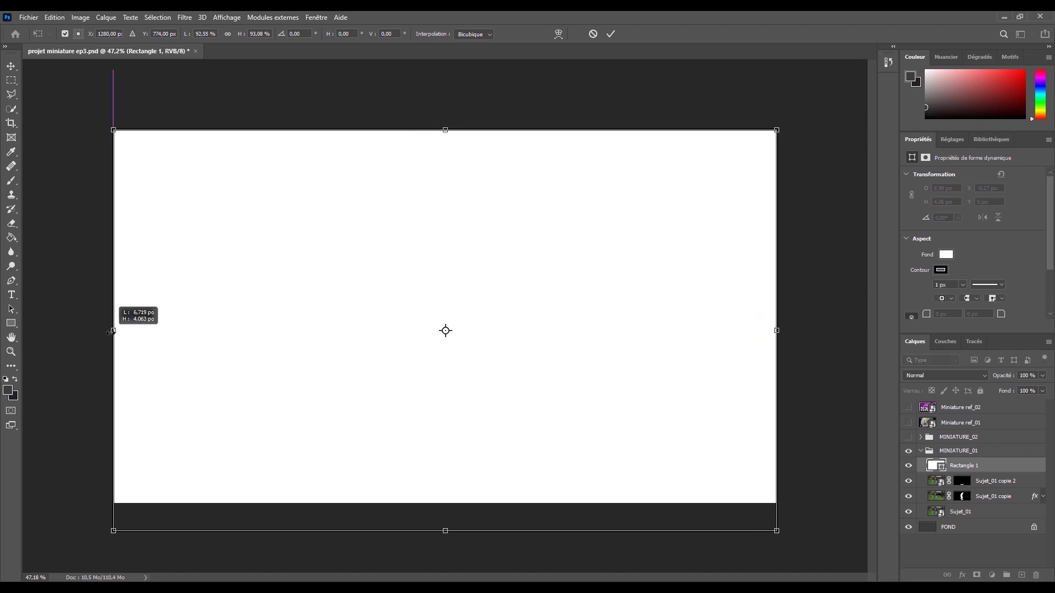
pyautogui.click(610, 33)
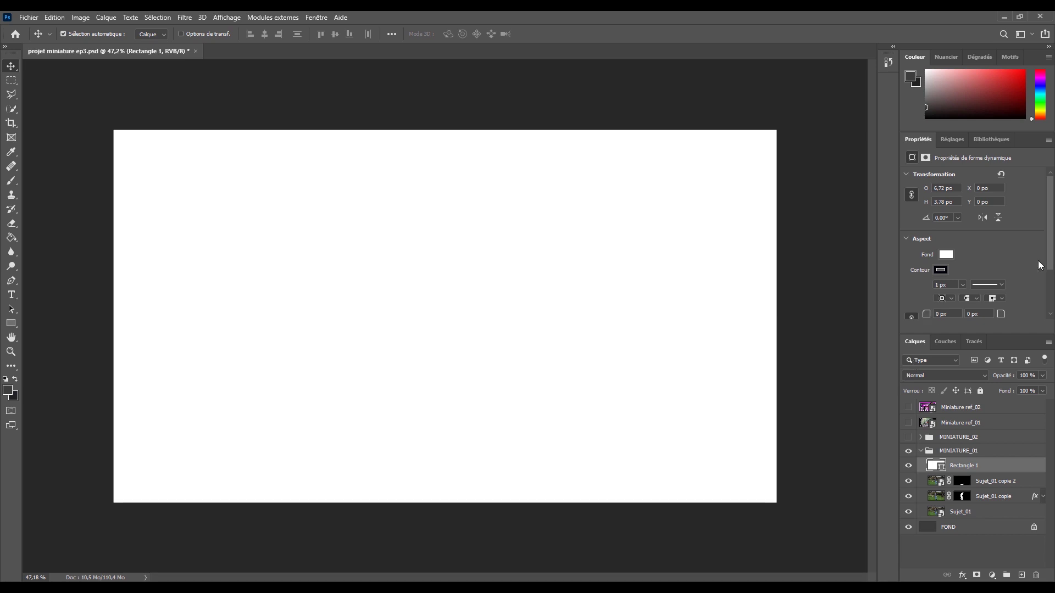
# Remove the rectangle's outline and change its fill to a gradient.
pyautogui.click(940, 270)
pyautogui.click(907, 290)
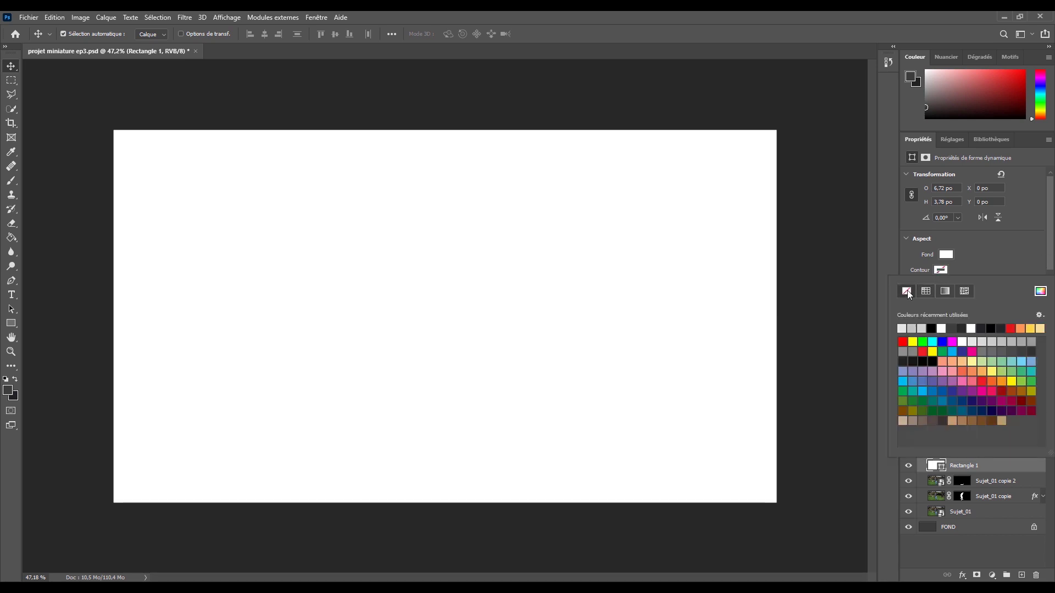
pyautogui.click(981, 246)
pyautogui.click(945, 255)
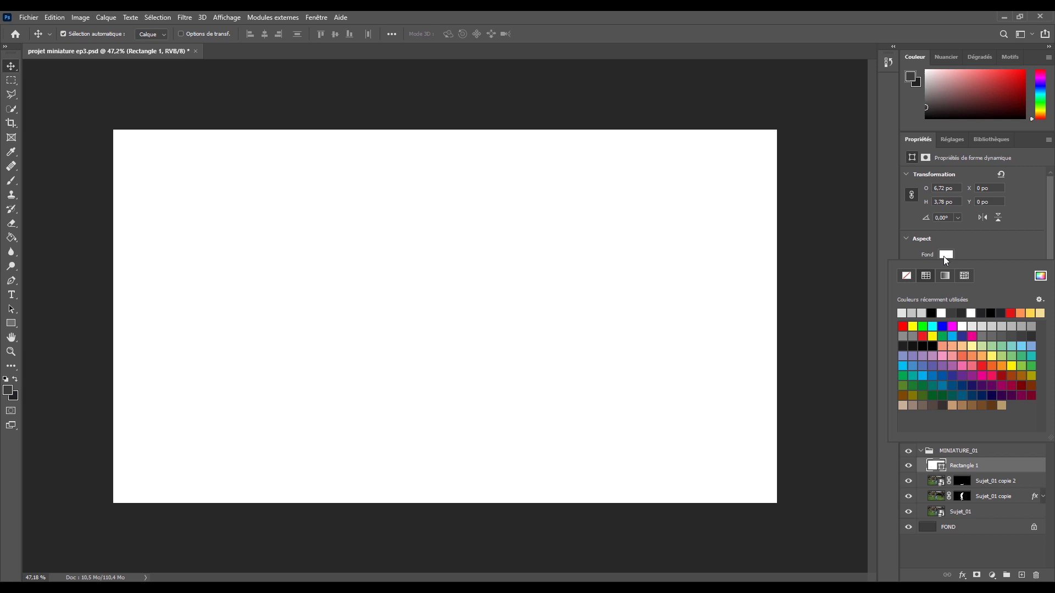
pyautogui.click(945, 275)
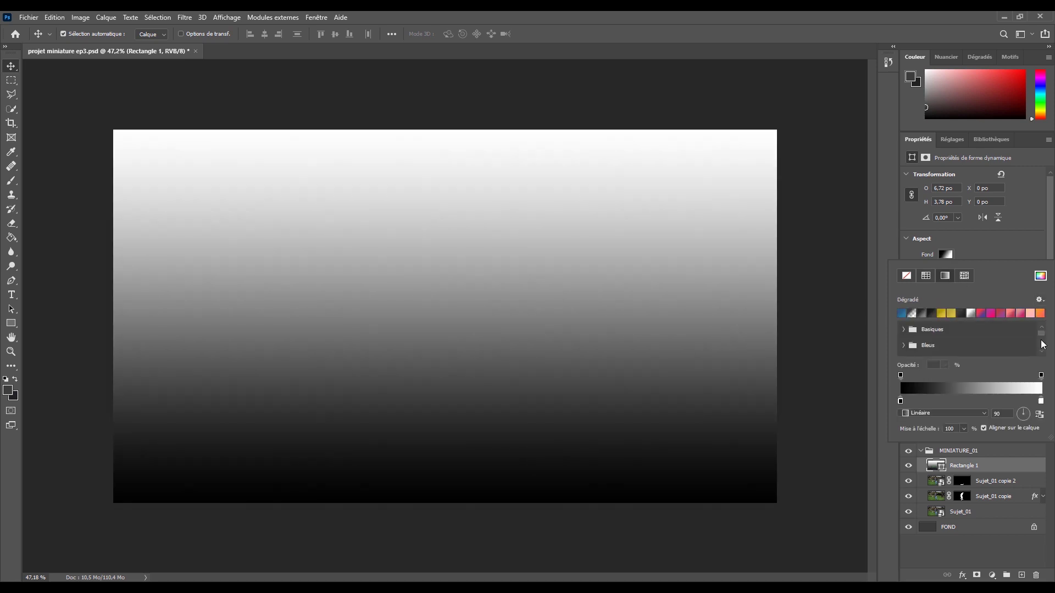
# Make the gradient radial and reversed so it is white in the centre with black edges.
pyautogui.click(923, 413)
pyautogui.click(928, 432)
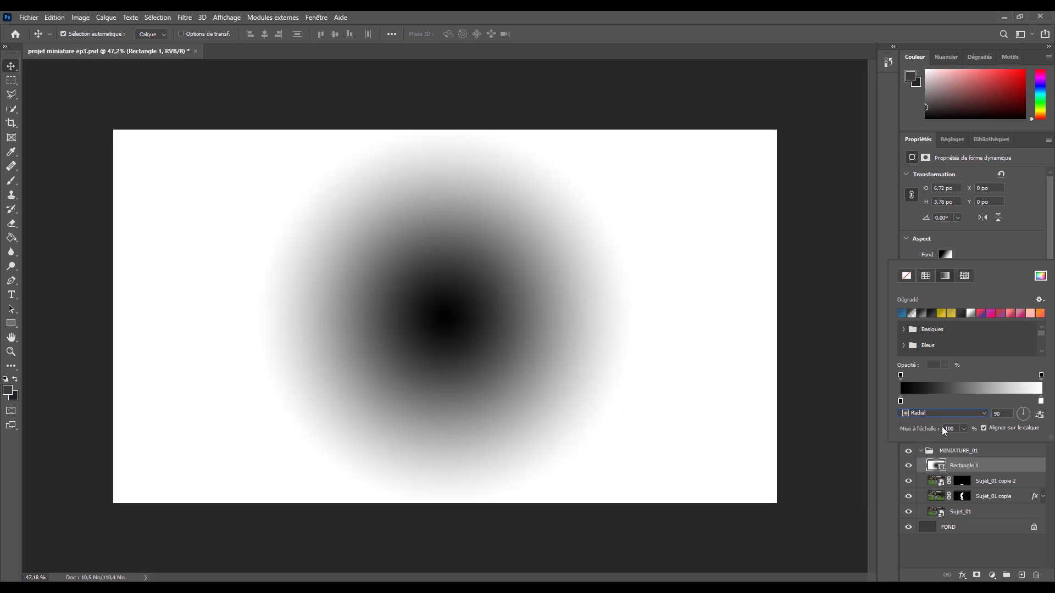
pyautogui.click(1040, 418)
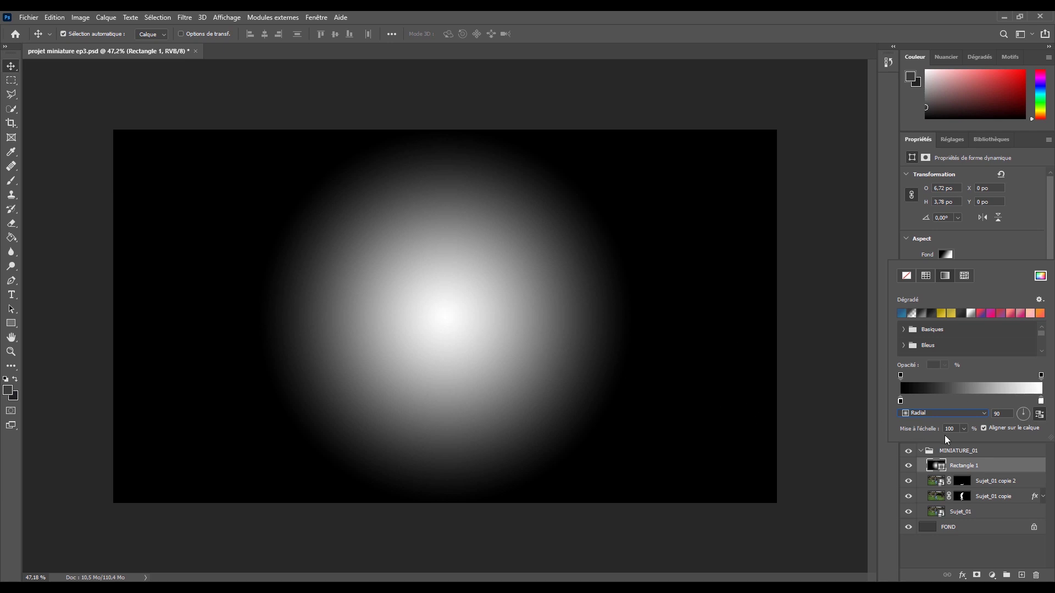
pyautogui.click(997, 470)
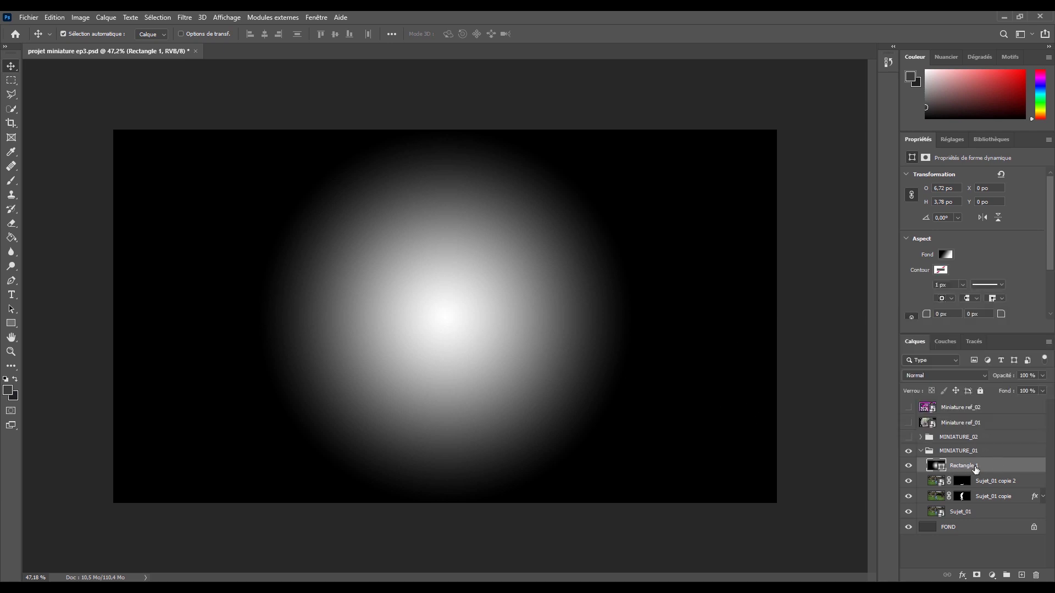
pyautogui.click(918, 374)
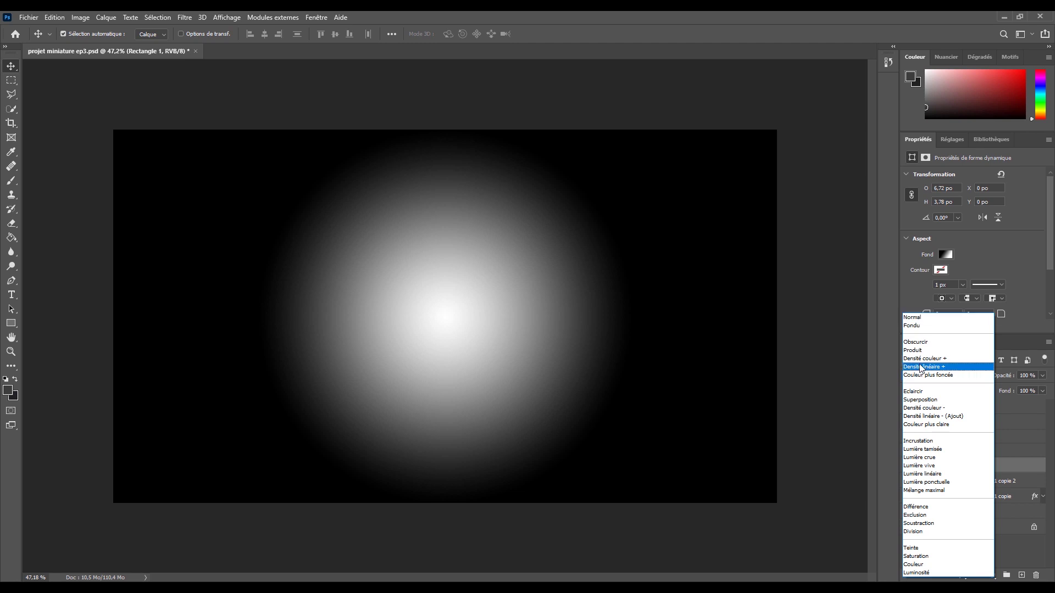
# Set the gradient rectangle to Produit (Multiply) blend mode and rename its layer VISEUR.
pyautogui.click(916, 350)
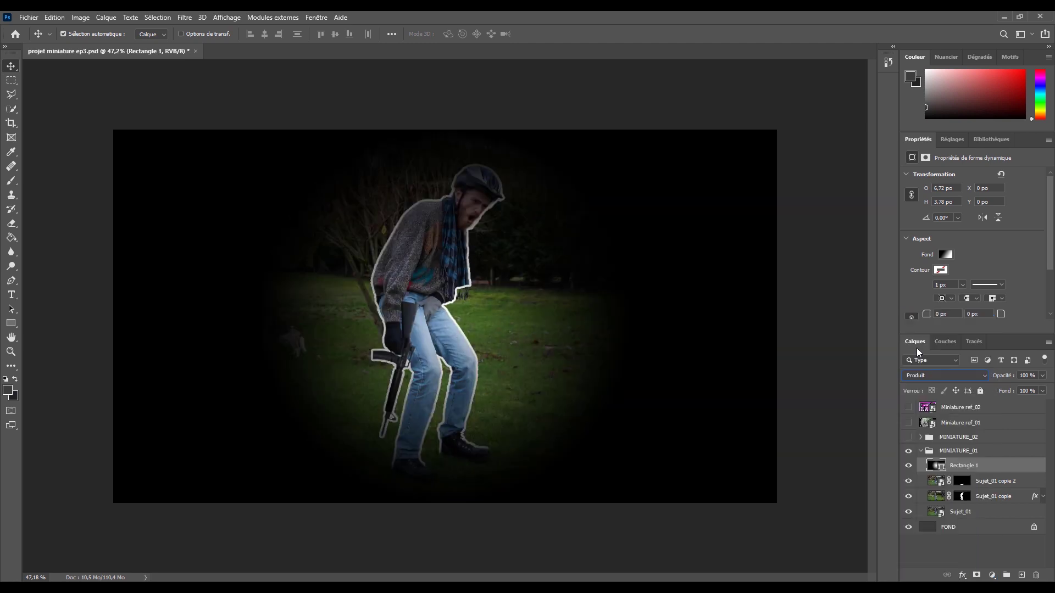
pyautogui.doubleClick(962, 466)
pyautogui.write('VISEUR')
pyautogui.press('Return')
# Move the Fond gradient's midpoint toward the black stop for a crisp scope edge.
pyautogui.click(944, 255)
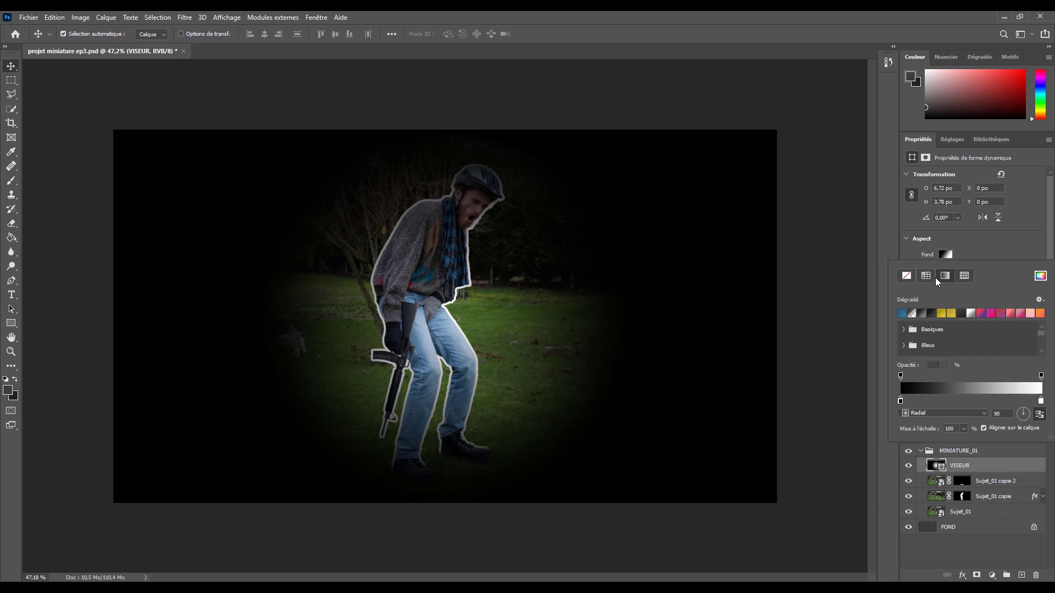
pyautogui.click(957, 391)
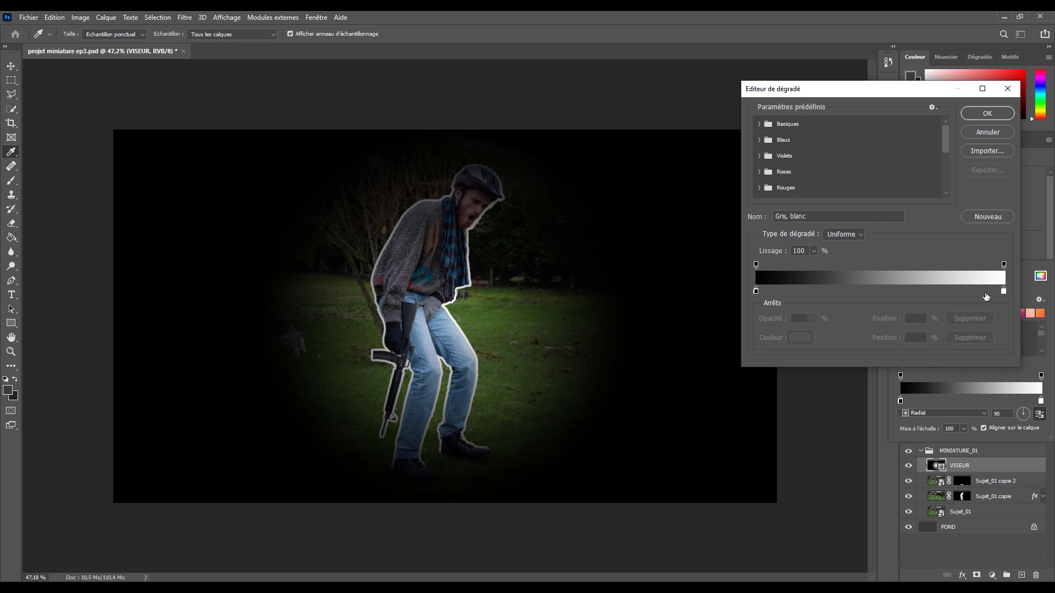
pyautogui.click(1003, 291)
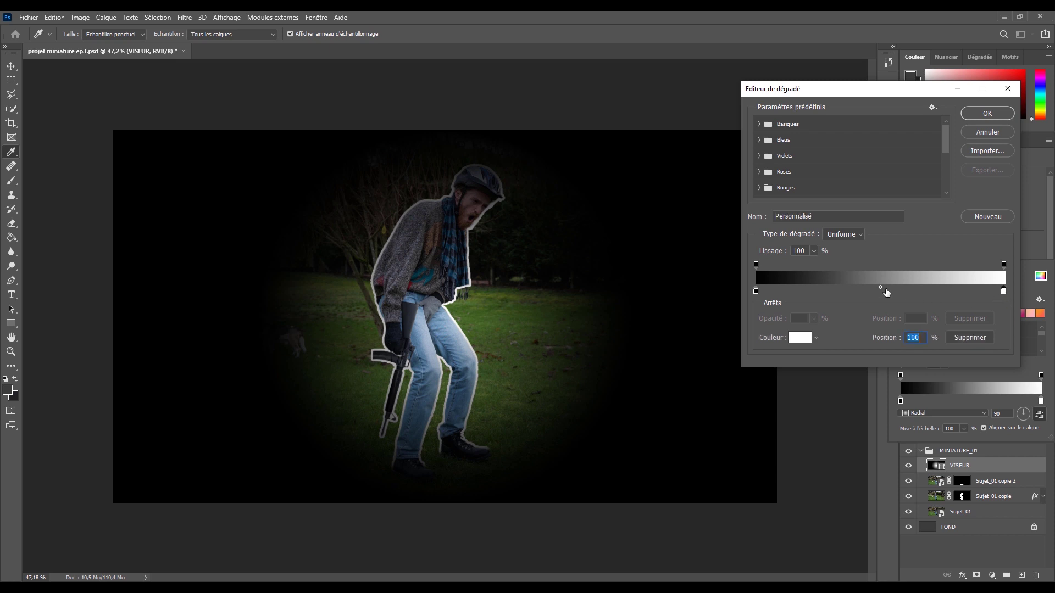
pyautogui.moveTo(881, 288); pyautogui.dragTo(769, 287)
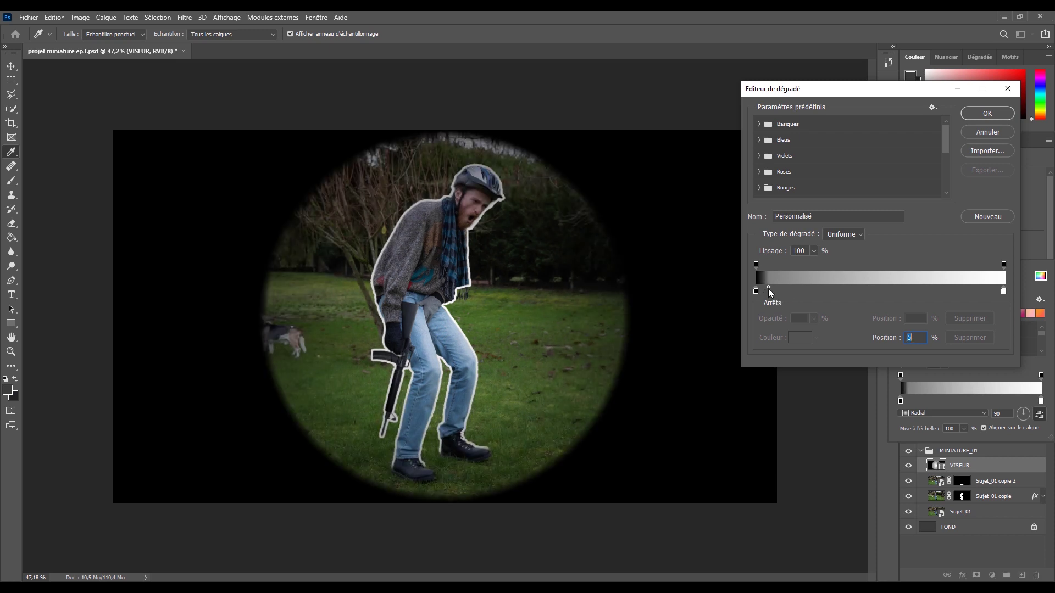
pyautogui.click(973, 114)
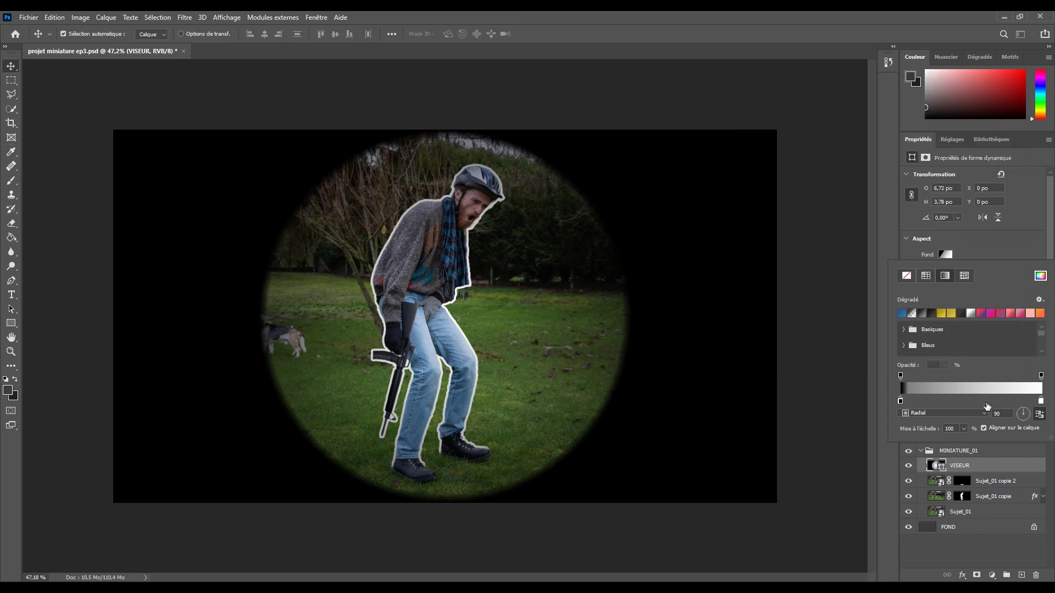
# Enlarge the radial vignette's scale, checking it against the Miniature ref_01 thumbnail.
pyautogui.click(980, 475)
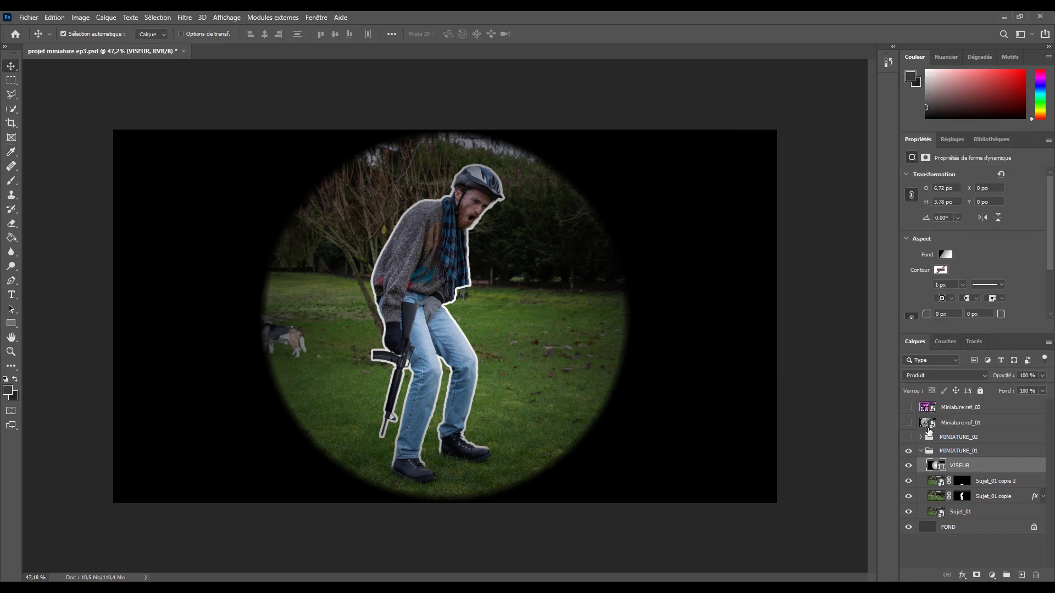
pyautogui.click(909, 423)
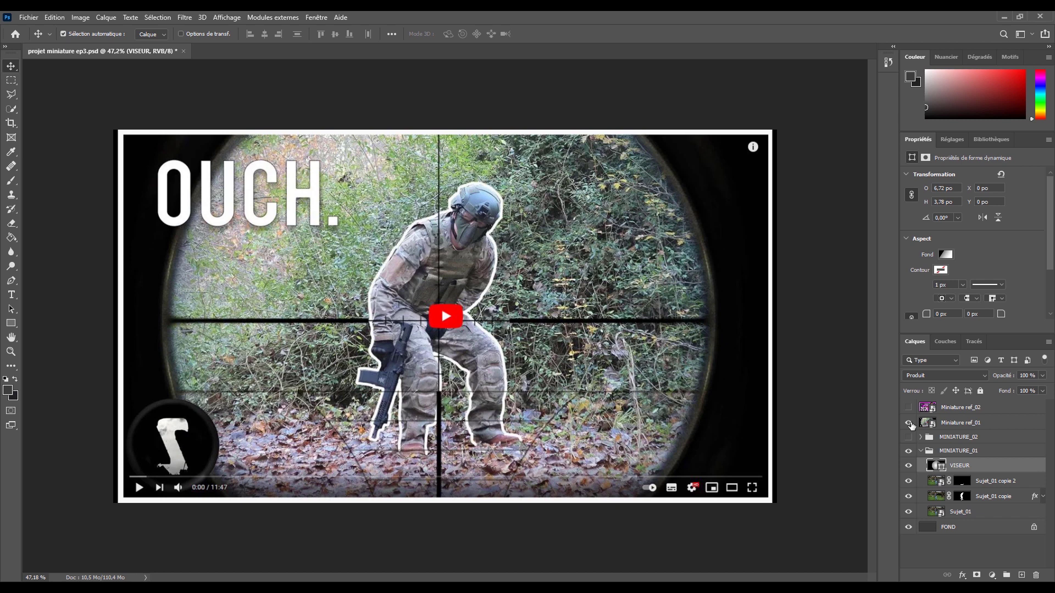
pyautogui.click(908, 423)
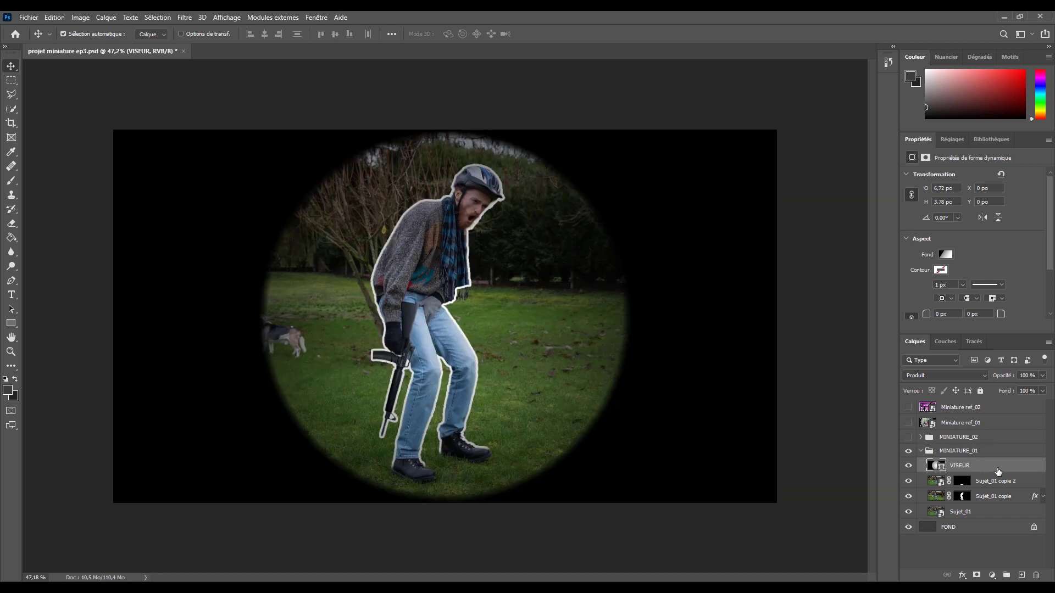
pyautogui.scroll(-1, 1004, 252)
pyautogui.click(945, 246)
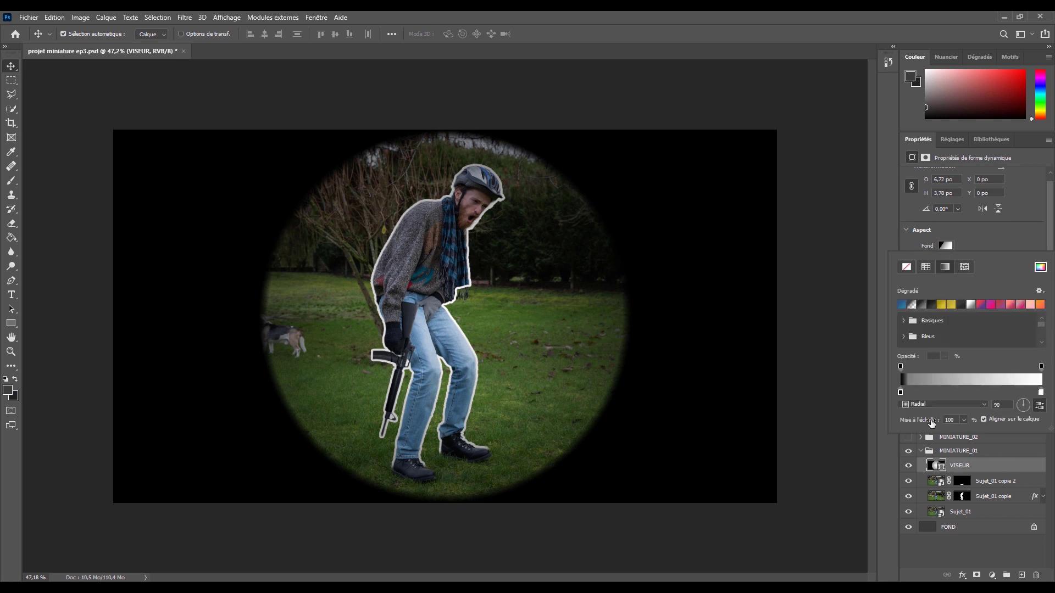
pyautogui.moveTo(931, 423); pyautogui.dragTo(952, 421)
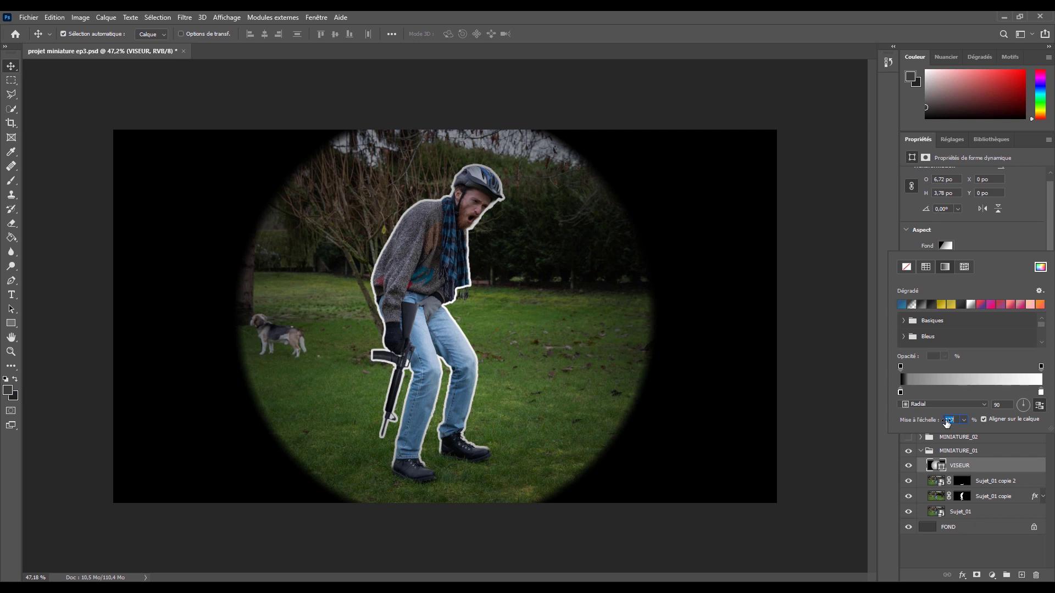
pyautogui.scroll(2, 952, 421)
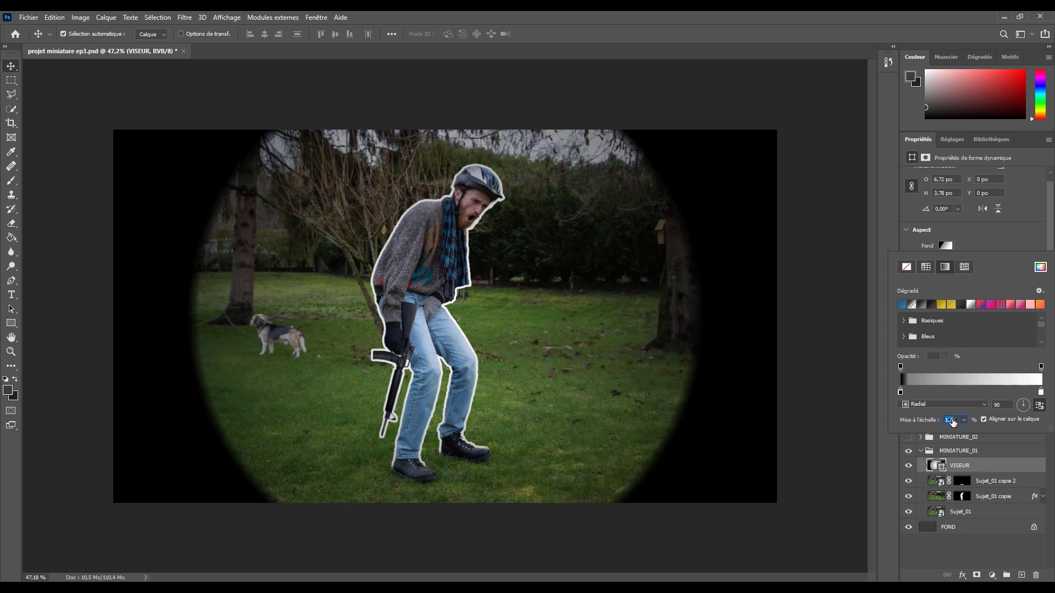
pyautogui.click(982, 465)
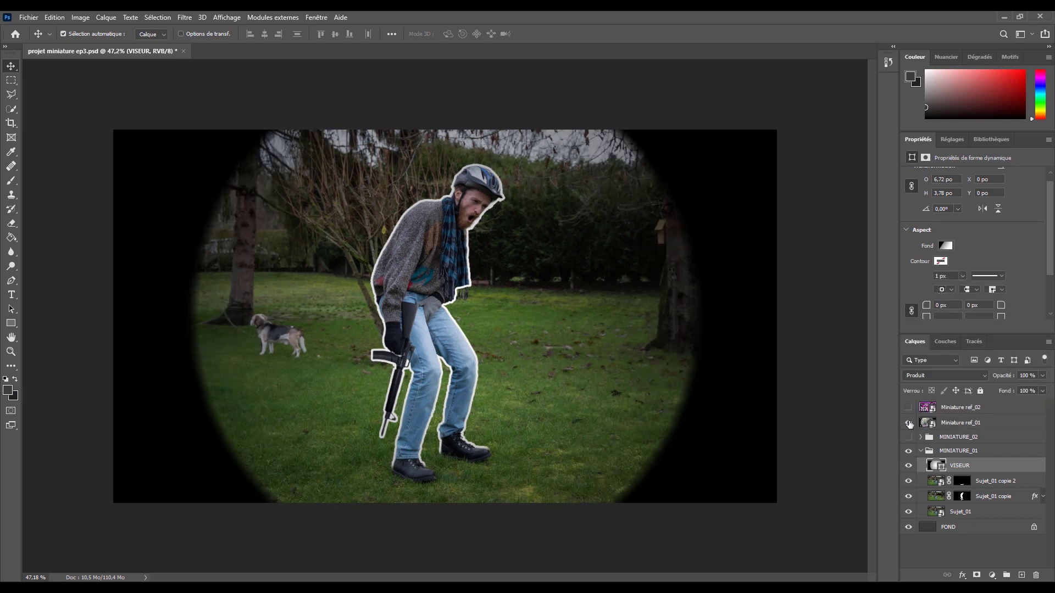
pyautogui.click(908, 422)
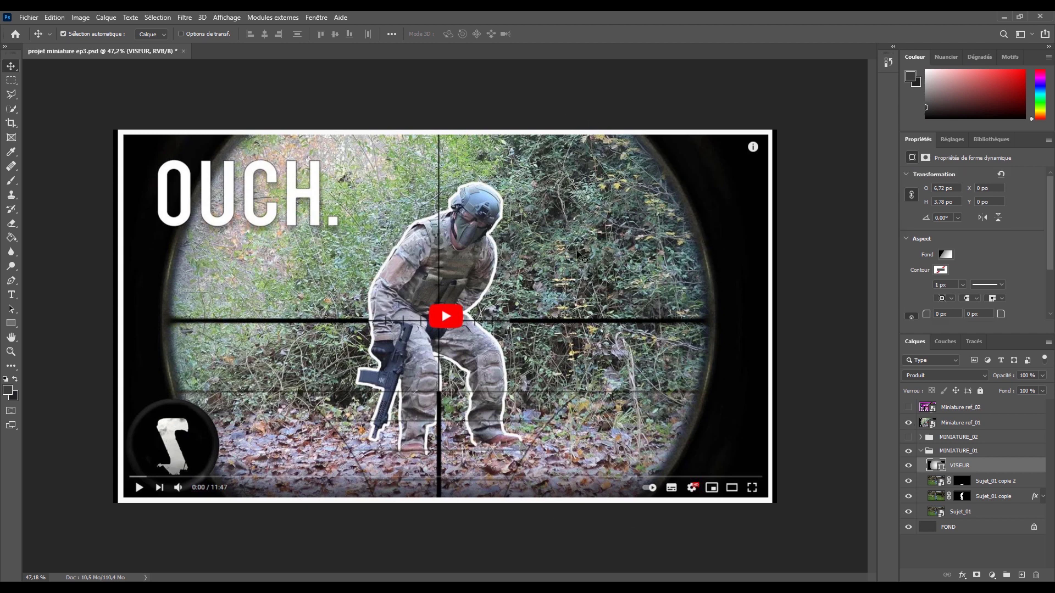
pyautogui.click(908, 422)
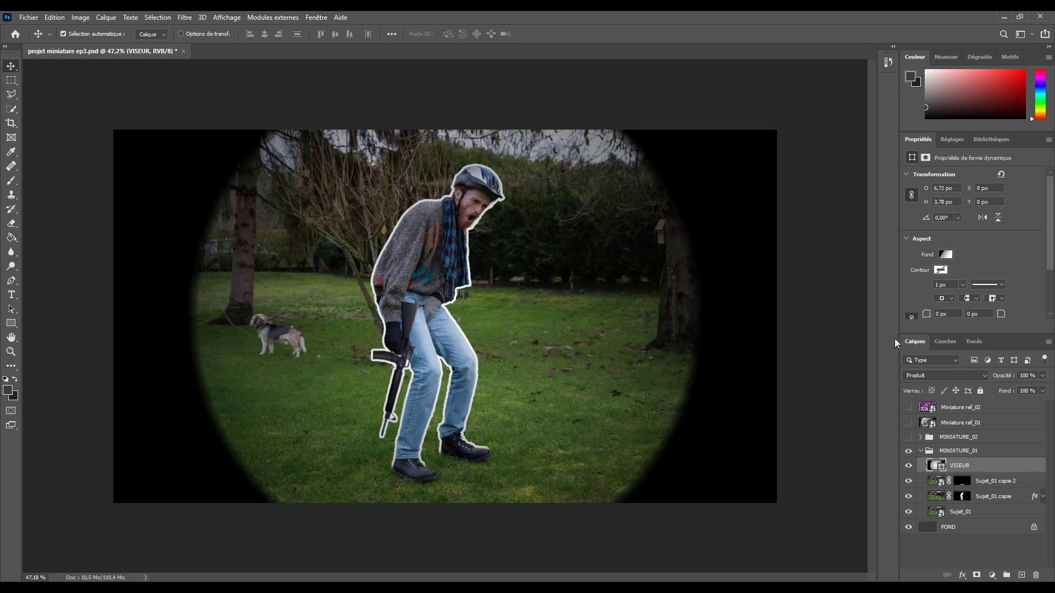
# Add a new colour stop at about 9% in the VISEUR gradient.
pyautogui.click(945, 255)
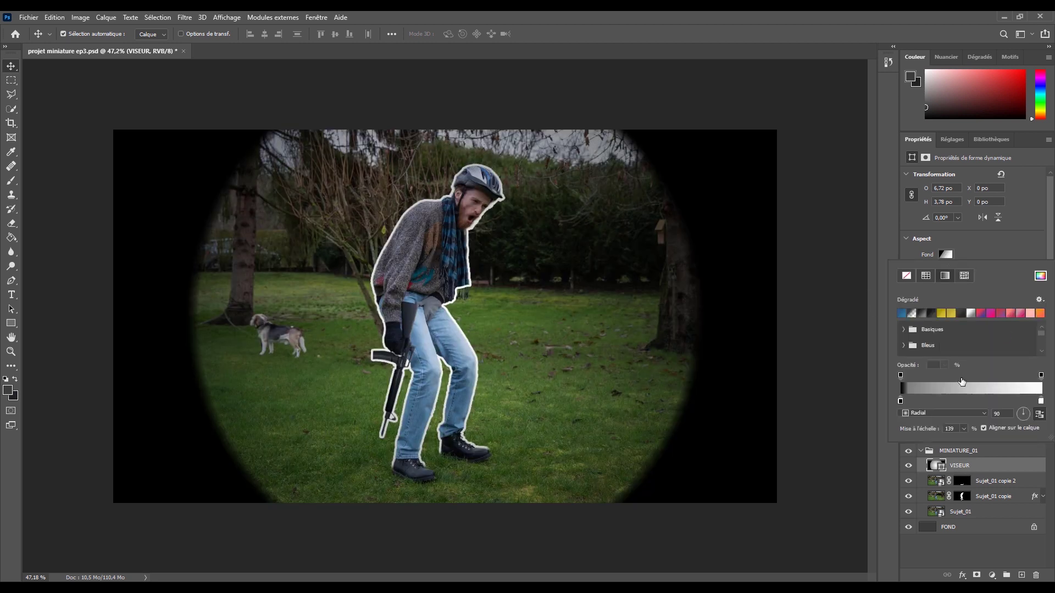
pyautogui.click(990, 390)
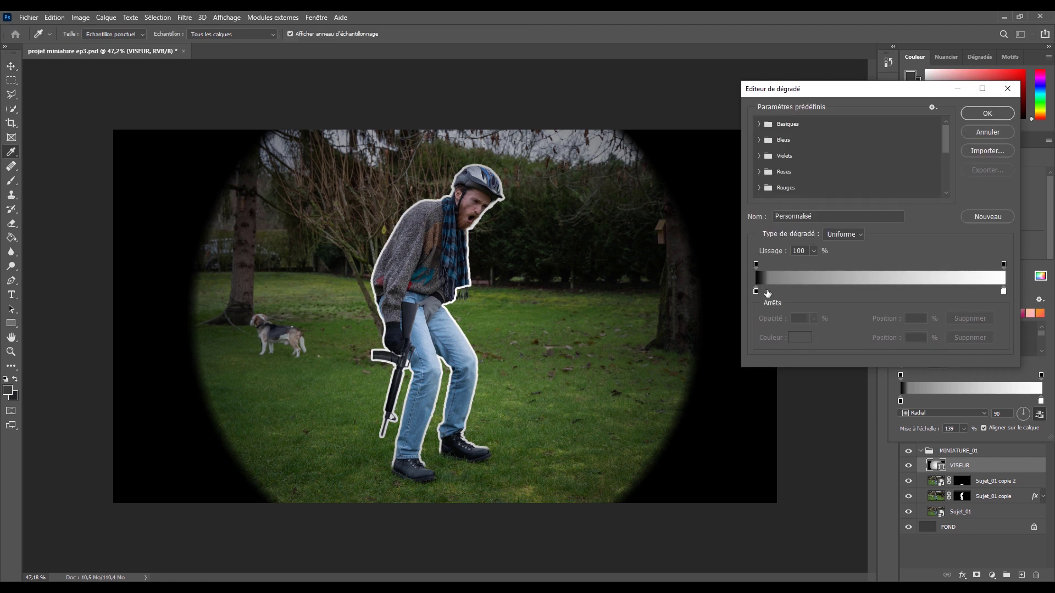
pyautogui.click(767, 291)
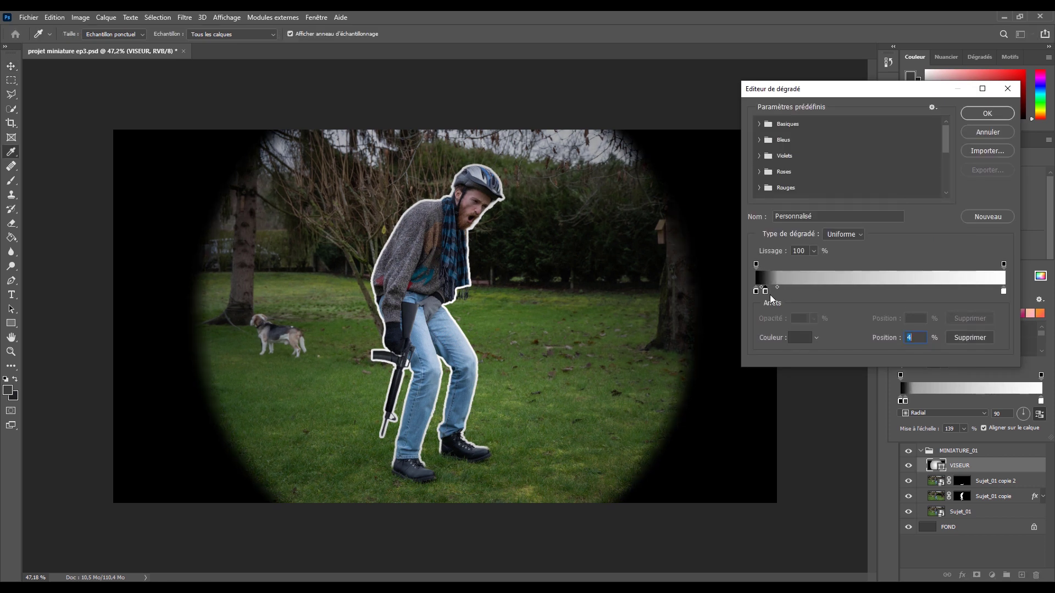
pyautogui.moveTo(767, 296); pyautogui.dragTo(781, 298)
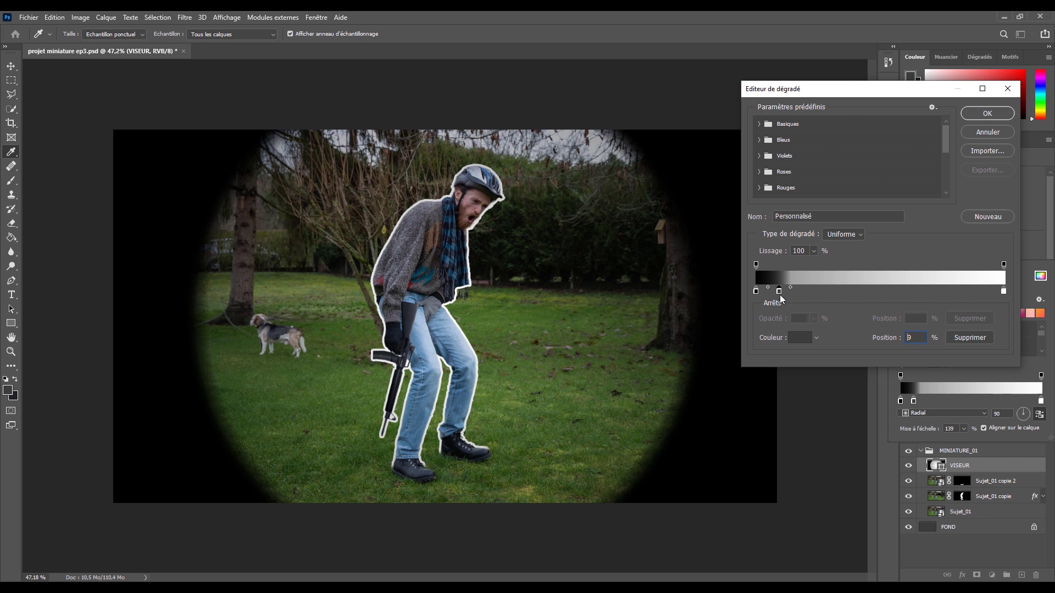
# Make the new stop light grey and pull the midpoint close to it.
pyautogui.doubleClick(778, 291)
pyautogui.moveTo(739, 296)
pyautogui.mouseDown()
pyautogui.moveTo(727, 298)
pyautogui.moveTo(733, 264)
pyautogui.mouseUp()
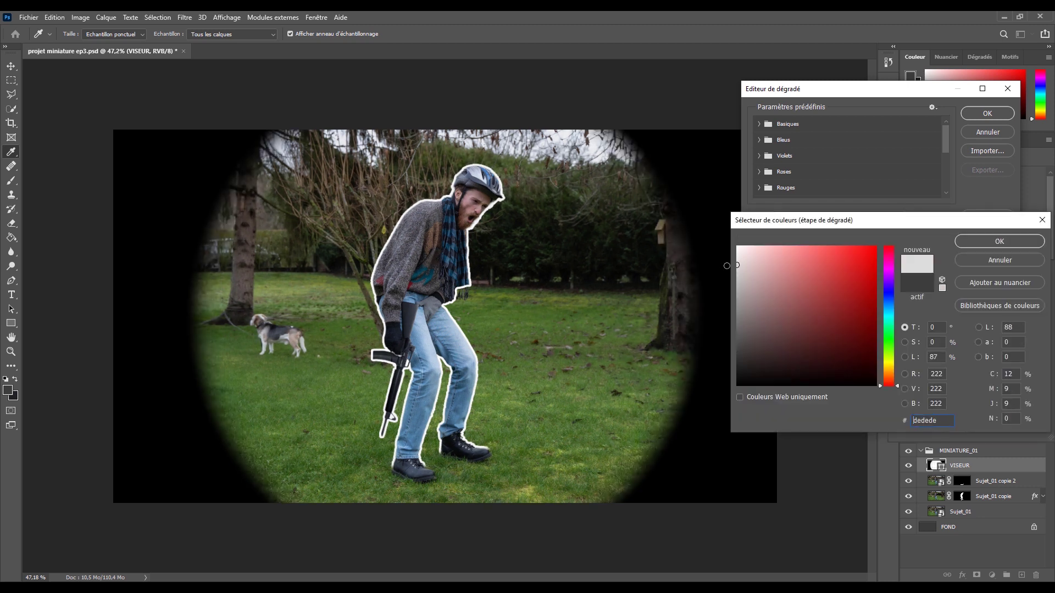
pyautogui.click(980, 245)
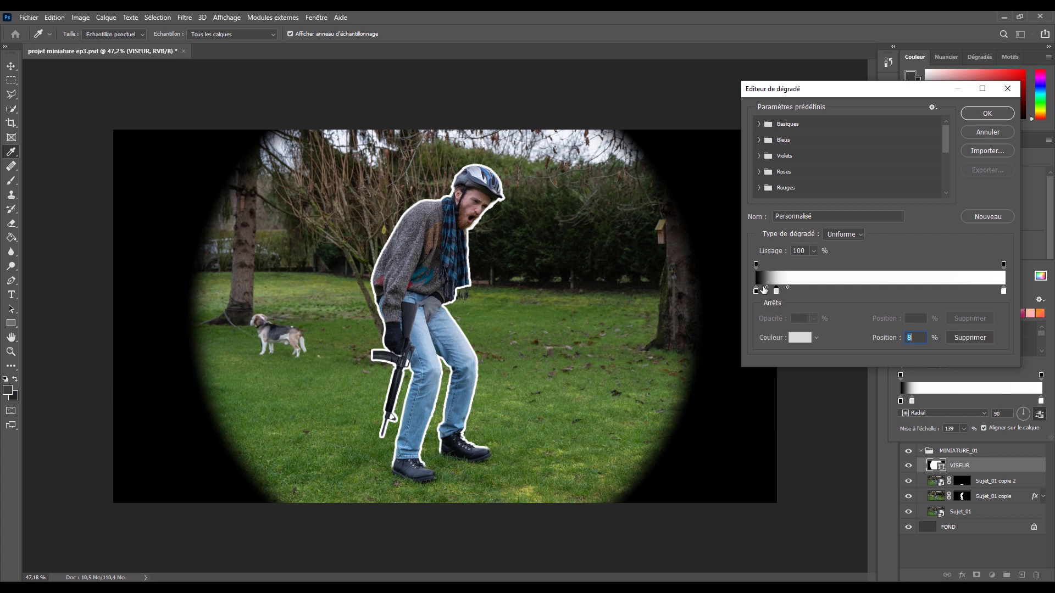
pyautogui.moveTo(767, 287); pyautogui.dragTo(770, 291)
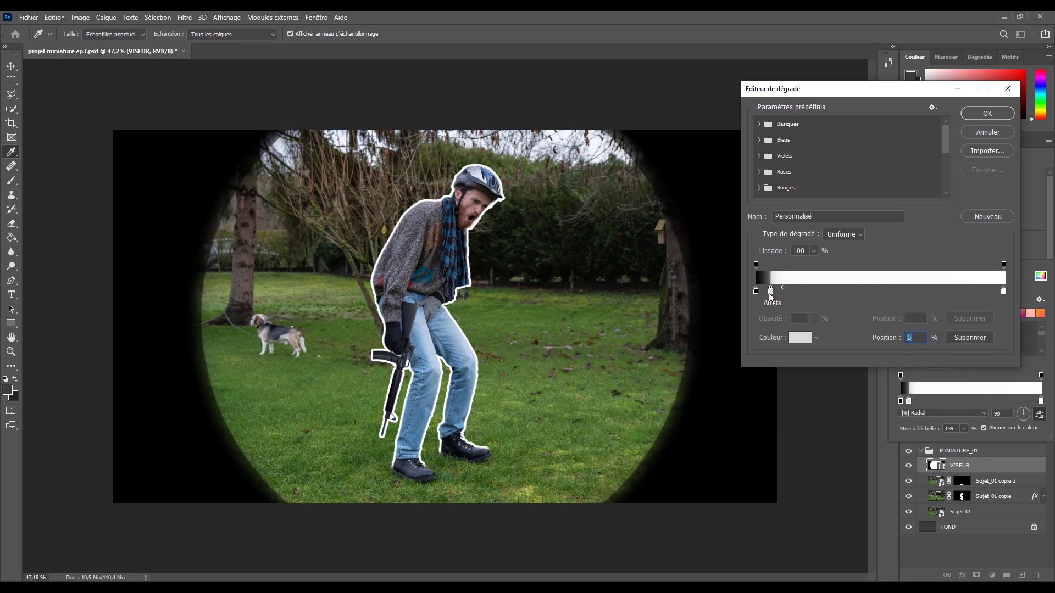
pyautogui.press('alt')
pyautogui.click(987, 113)
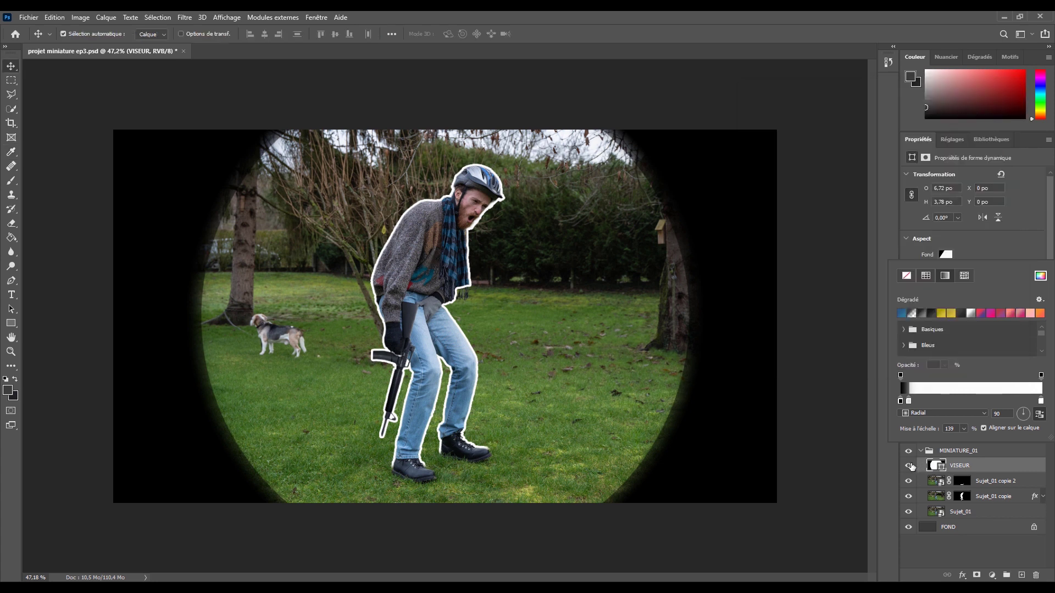
# Nudge the Sujet_01 subject layers slightly right and compare with the reference.
pyautogui.keyDown('alt'); pyautogui.scroll(1, 910, 467); pyautogui.keyUp('alt')
pyautogui.click(987, 486)
pyautogui.keyDown('shift'); pyautogui.click(981, 514); pyautogui.keyUp('shift')
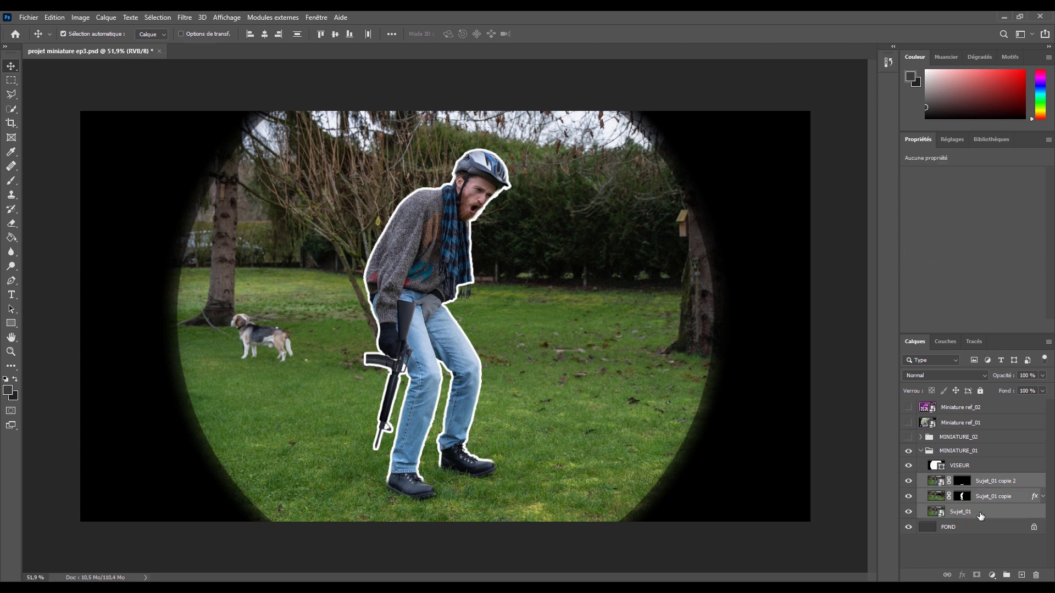
pyautogui.press('Right')
pyautogui.press('Right')
pyautogui.press('Right')
pyautogui.press('Right')
pyautogui.press('Right')
pyautogui.press('Right')
pyautogui.press('Right')
pyautogui.press('Right')
pyautogui.press('Right')
pyautogui.press('Right')
pyautogui.press('Right')
pyautogui.press('Right')
pyautogui.keyDown('alt'); pyautogui.scroll(-2, 945, 473); pyautogui.keyUp('alt')
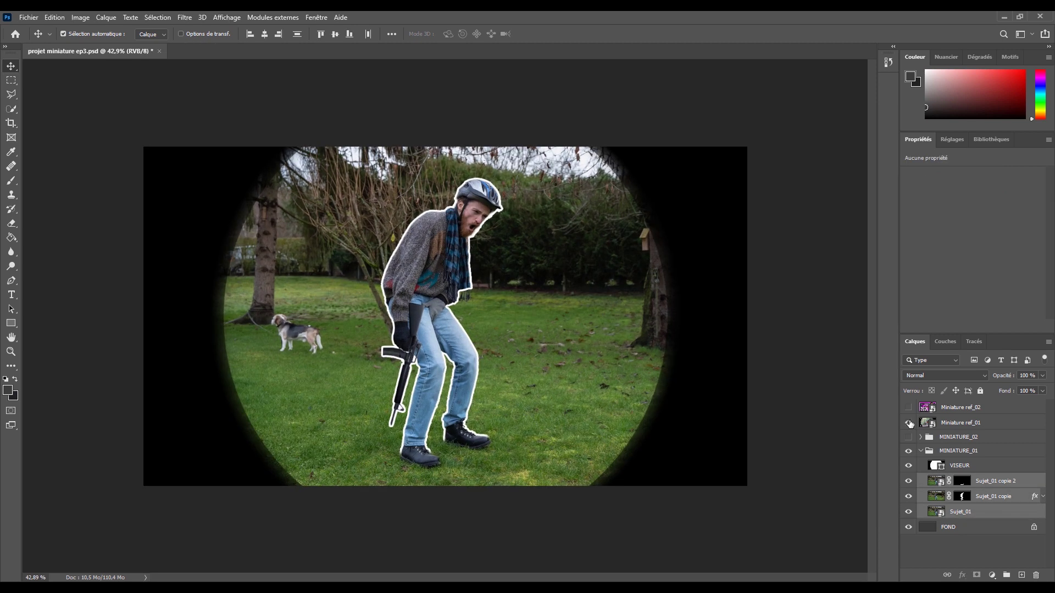
pyautogui.click(908, 422)
pyautogui.click(908, 422)
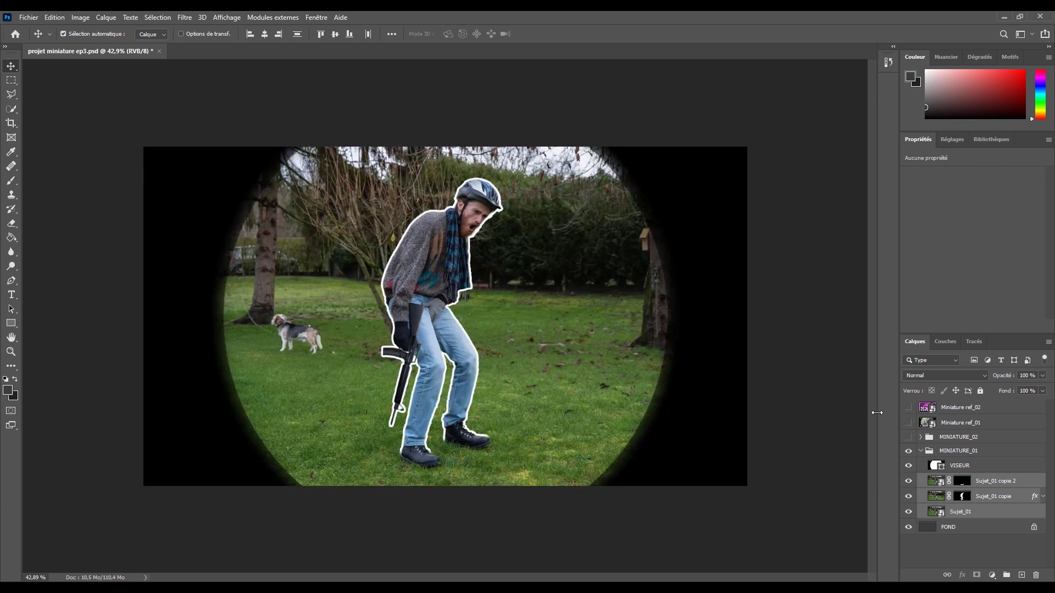
pyautogui.click(807, 285)
# Hide the sniper_01 crosshair and show sniper_02 over the scope.
pyautogui.scroll(2, 682, 394)
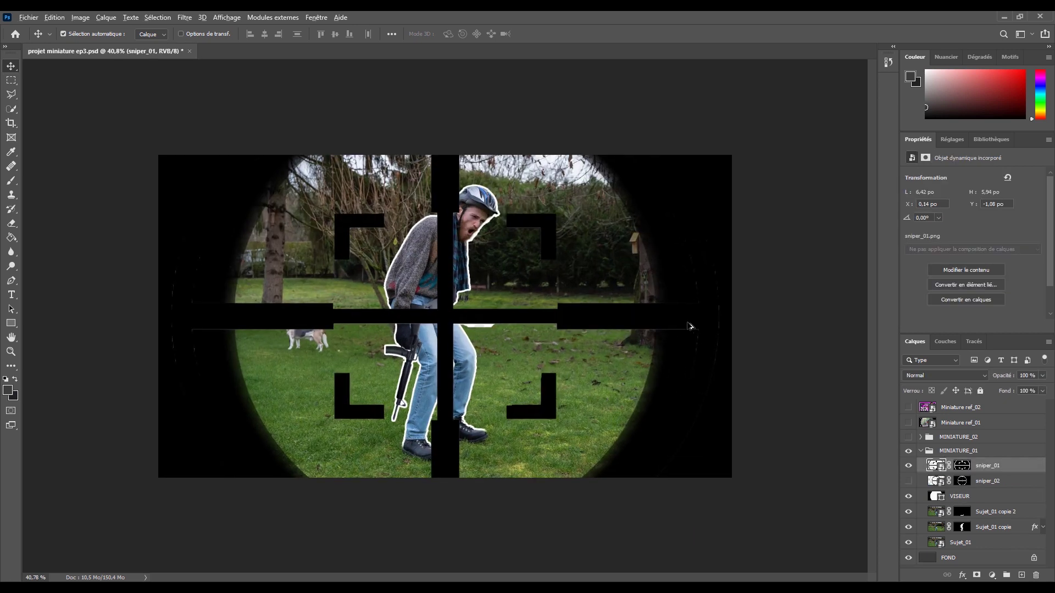
pyautogui.scroll(-5, 684, 333)
pyautogui.scroll(-1, 680, 336)
pyautogui.scroll(1, 624, 352)
pyautogui.scroll(4, 623, 352)
pyautogui.click(908, 465)
pyautogui.click(908, 481)
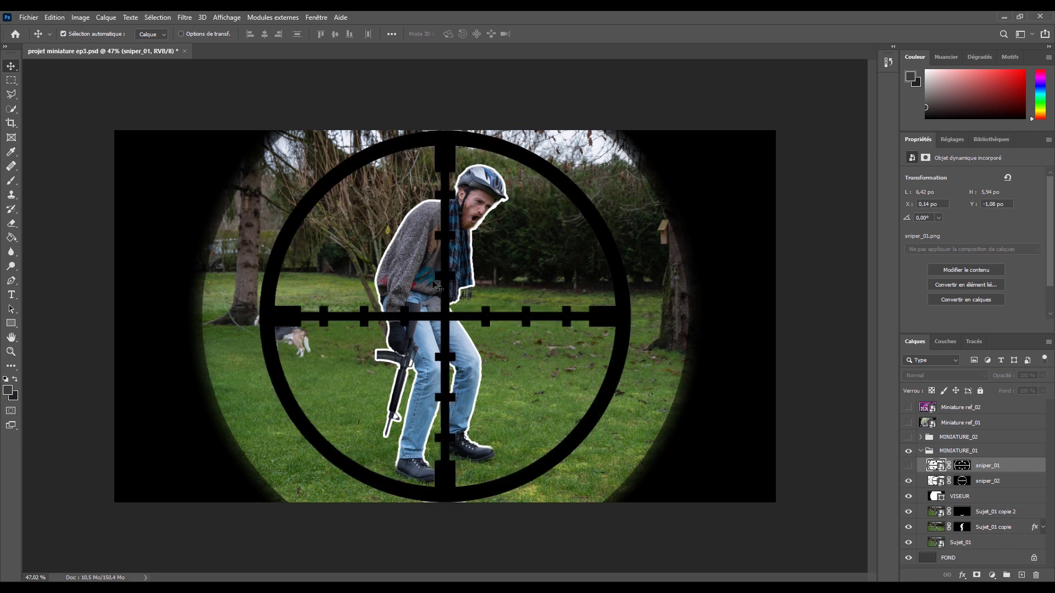
# Hide the sniper_02 overlay and compare the scene with the reference thumbnail.
pyautogui.click(909, 481)
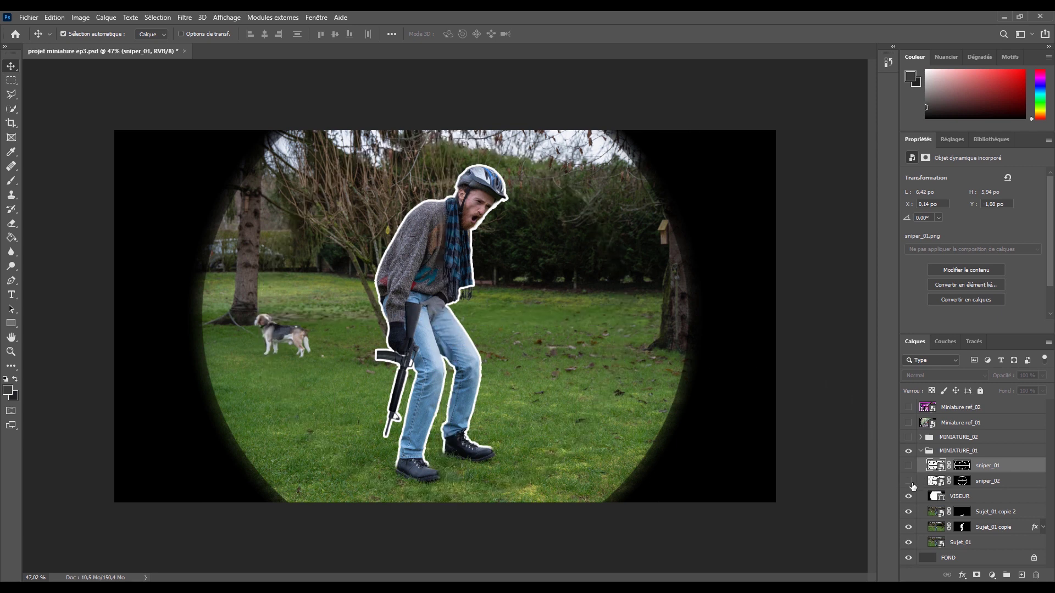
pyautogui.click(908, 424)
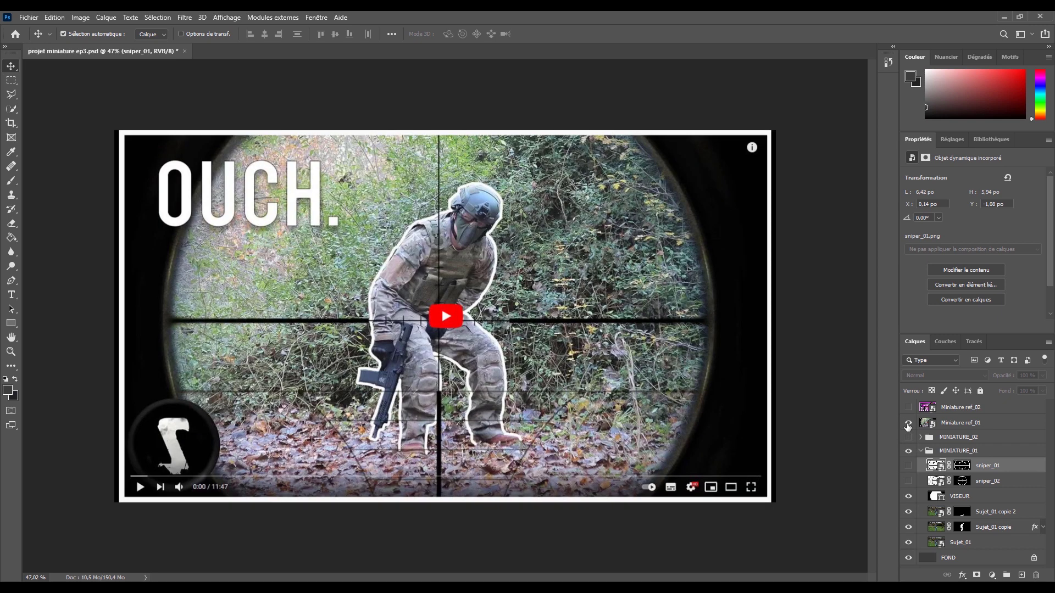
pyautogui.click(908, 423)
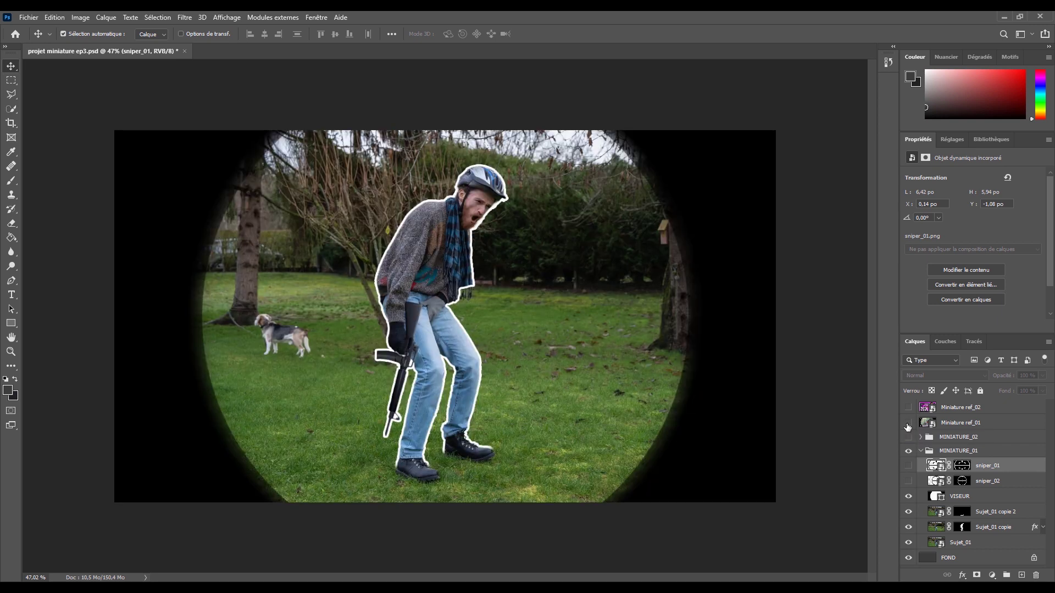
pyautogui.click(908, 424)
pyautogui.click(907, 424)
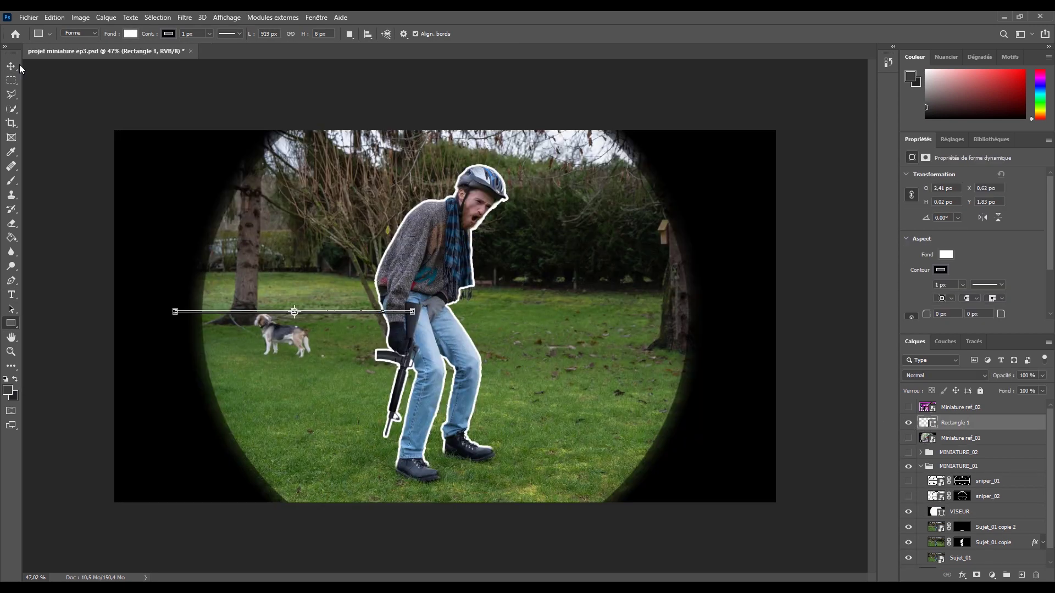
# Make the rectangle bar black, resize it, and move it into MINIATURE_01.
pyautogui.click(945, 254)
pyautogui.click(1015, 238)
pyautogui.hotkey('ctrl', 't')
pyautogui.scroll(5, 276, 322)
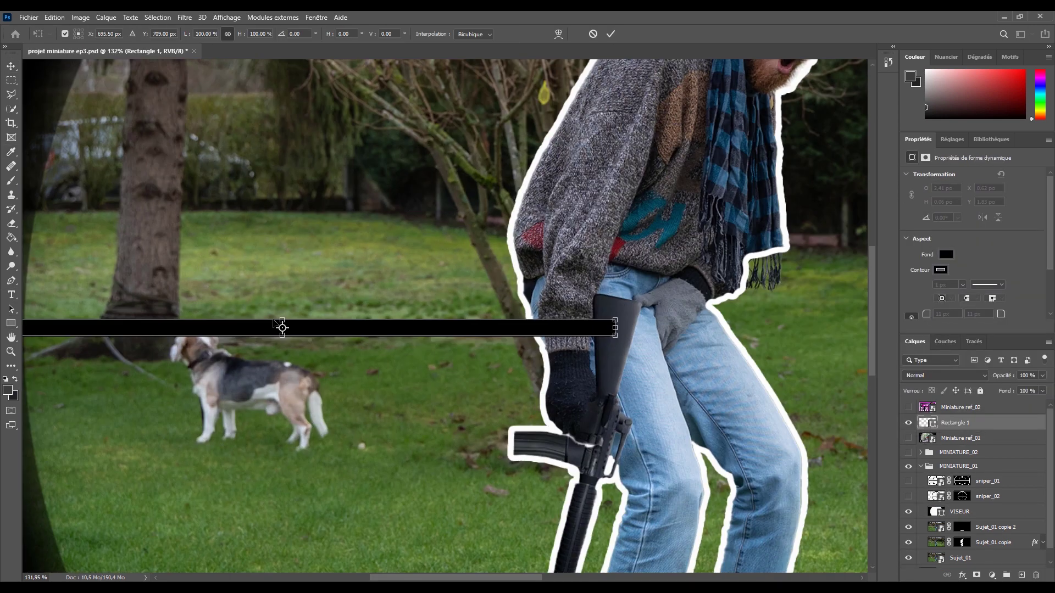
pyautogui.press('Return')
pyautogui.hotkey('ctrl', '0')
pyautogui.press('v')
pyautogui.moveTo(962, 422); pyautogui.dragTo(899, 497)
# Duplicate and rotate the bar into a centred vertical line and tick marks.
pyautogui.moveTo(275, 314)
pyautogui.mouseDown()
pyautogui.moveTo(609, 315)
pyautogui.moveTo(554, 354)
pyautogui.mouseUp()
pyautogui.hotkey('ctrl', 't')
pyautogui.moveTo(489, 374); pyautogui.dragTo(535, 290)
pyautogui.press('Return')
pyautogui.moveTo(554, 324)
pyautogui.mouseDown()
pyautogui.moveTo(454, 326)
pyautogui.moveTo(450, 308)
pyautogui.mouseUp()
pyautogui.scroll(5, 446, 306)
pyautogui.scroll(-2, 430, 332)
pyautogui.scroll(-5, 430, 332)
pyautogui.scroll(10, 482, 365)
pyautogui.scroll(-12, 483, 364)
pyautogui.scroll(5, 476, 412)
pyautogui.hotkey('ctrl', 't')
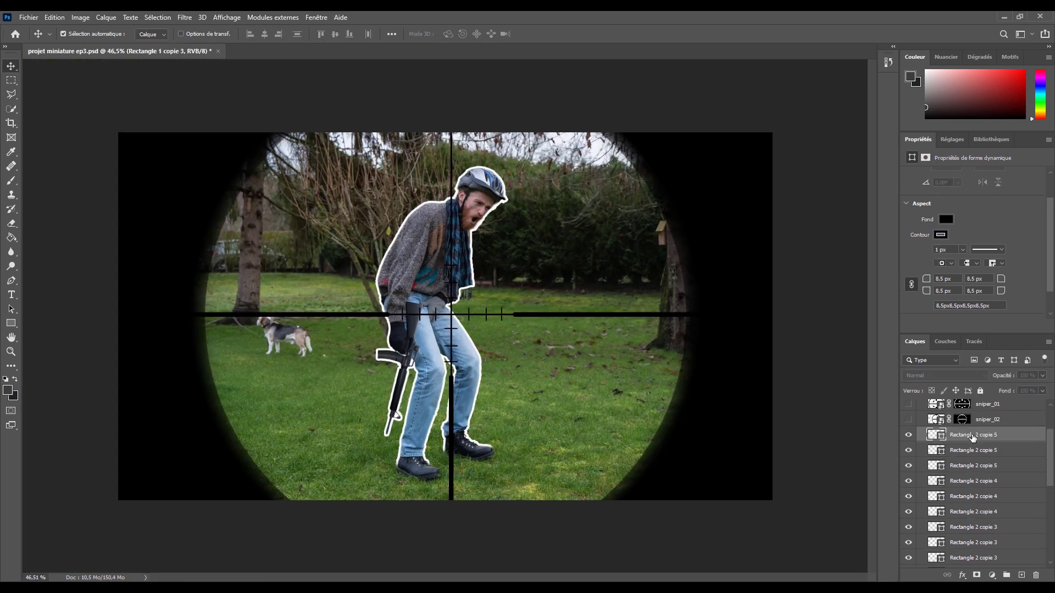
# Group the crosshair rectangles into a group named VISEE.
pyautogui.scroll(-5, 985, 458)
pyautogui.keyDown('shift'); pyautogui.click(981, 514); pyautogui.keyUp('shift')
pyautogui.hotkey('ctrl', 'g')
pyautogui.doubleClick(960, 484)
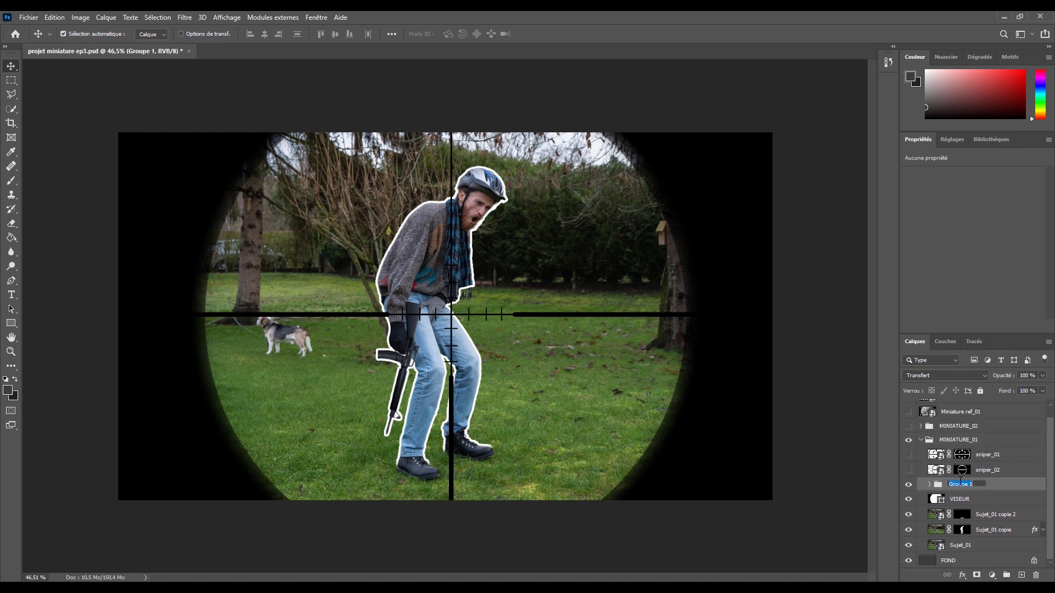
pyautogui.write('VISEE')
pyautogui.press('Return')
pyautogui.click(992, 514)
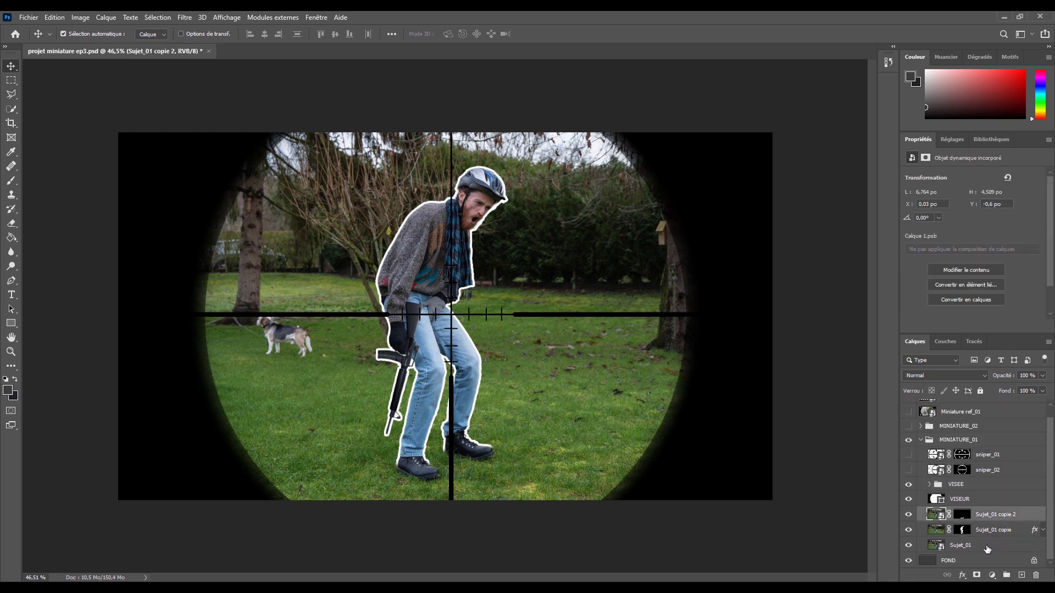
pyautogui.keyDown('shift'); pyautogui.click(984, 549); pyautogui.keyUp('shift')
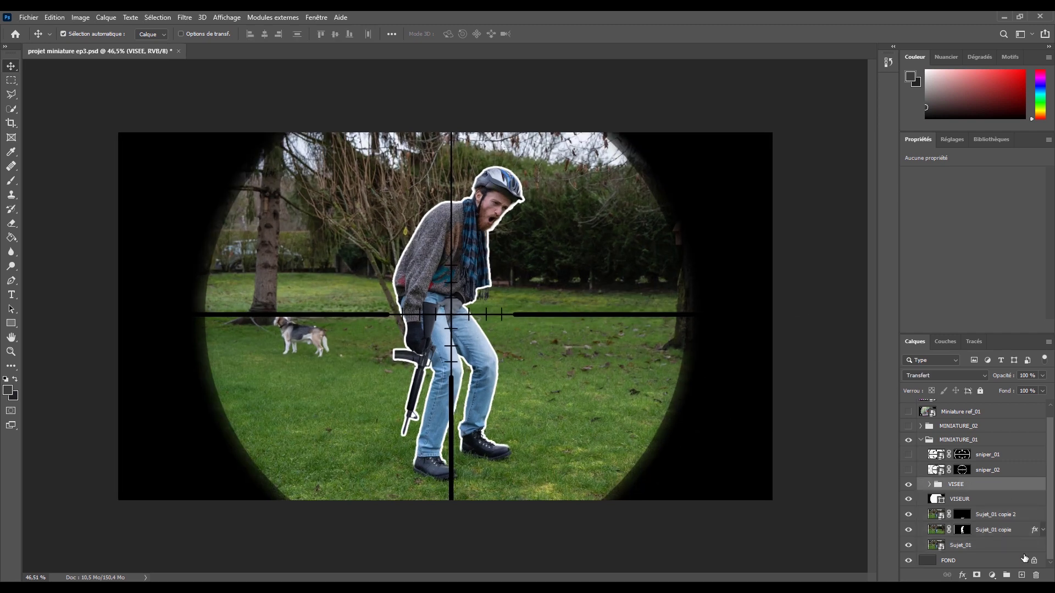
# Add the text 'ouch' on the canvas at font size 52.
pyautogui.click(11, 295)
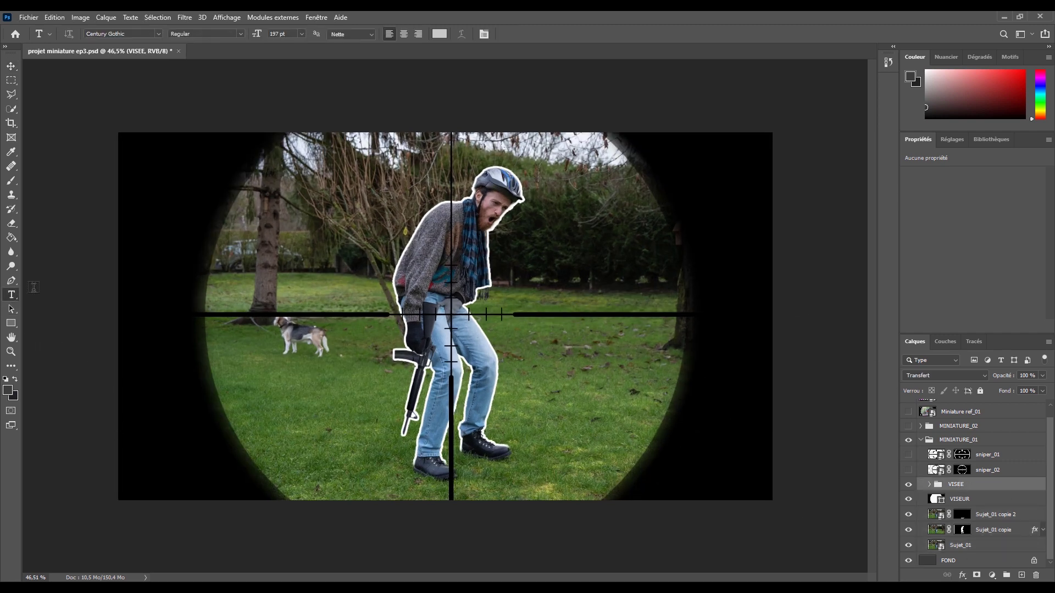
pyautogui.click(281, 190)
pyautogui.write('ouch')
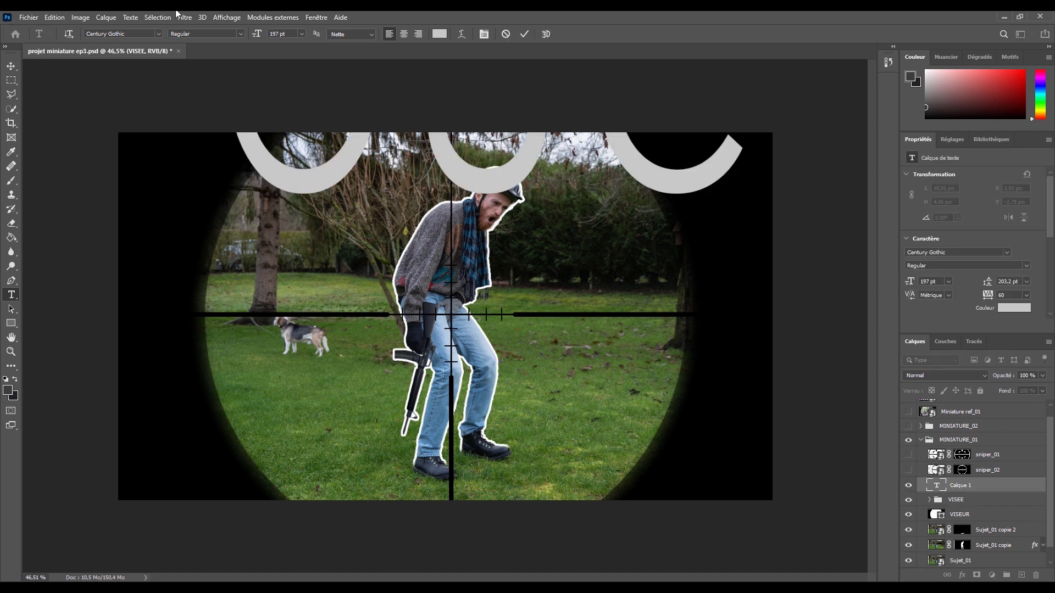
pyautogui.write('52')
pyautogui.press('Return')
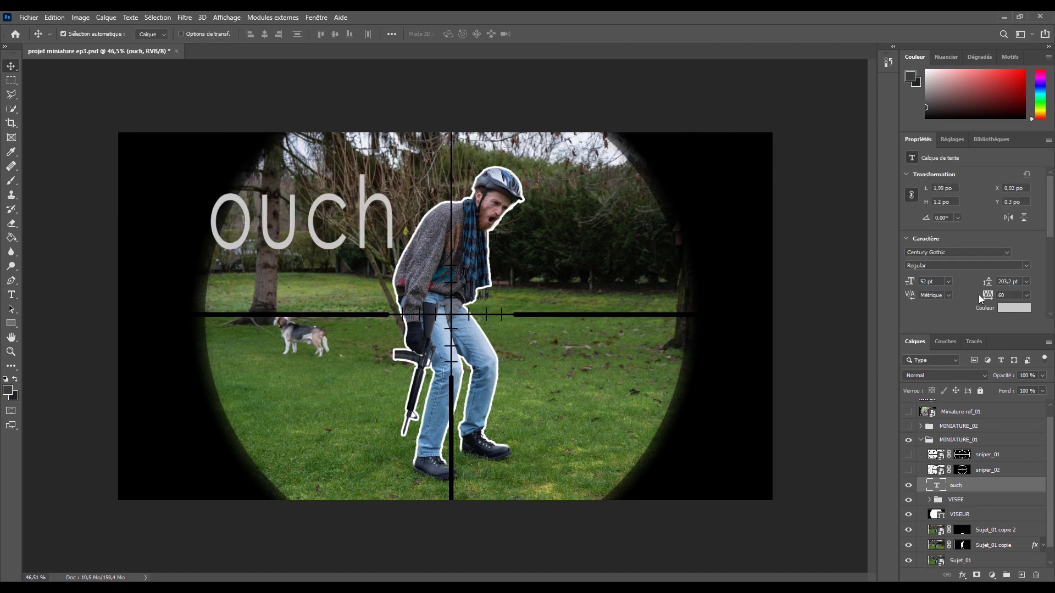
# Try fonts for the text, settling on Franklin Gothic Demi.
pyautogui.click(908, 412)
pyautogui.click(955, 252)
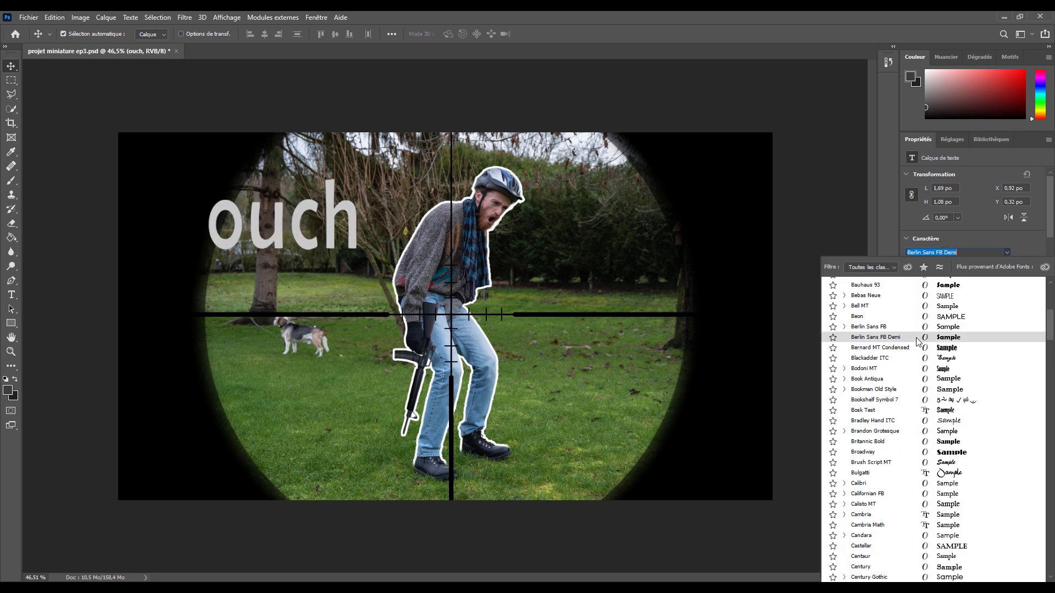
pyautogui.click(873, 336)
pyautogui.scroll(3, 1049, 264)
pyautogui.click(923, 252)
pyautogui.write('Gotham')
pyautogui.click(1006, 252)
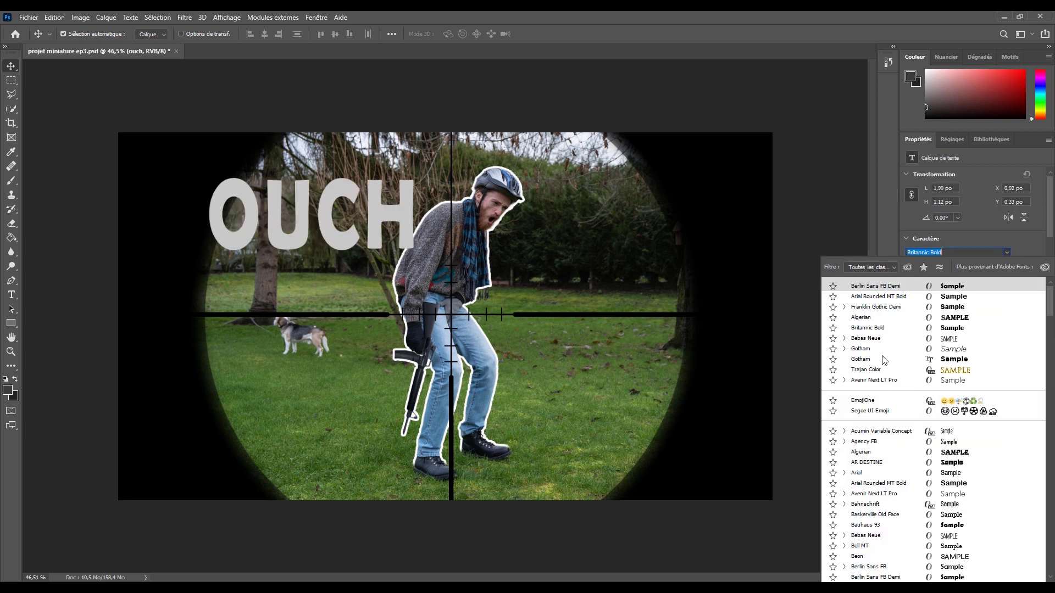
pyautogui.click(876, 307)
pyautogui.click(908, 411)
# Make OUCH white and give it a black 6 px Contour outline.
pyautogui.click(1014, 307)
pyautogui.click(1000, 240)
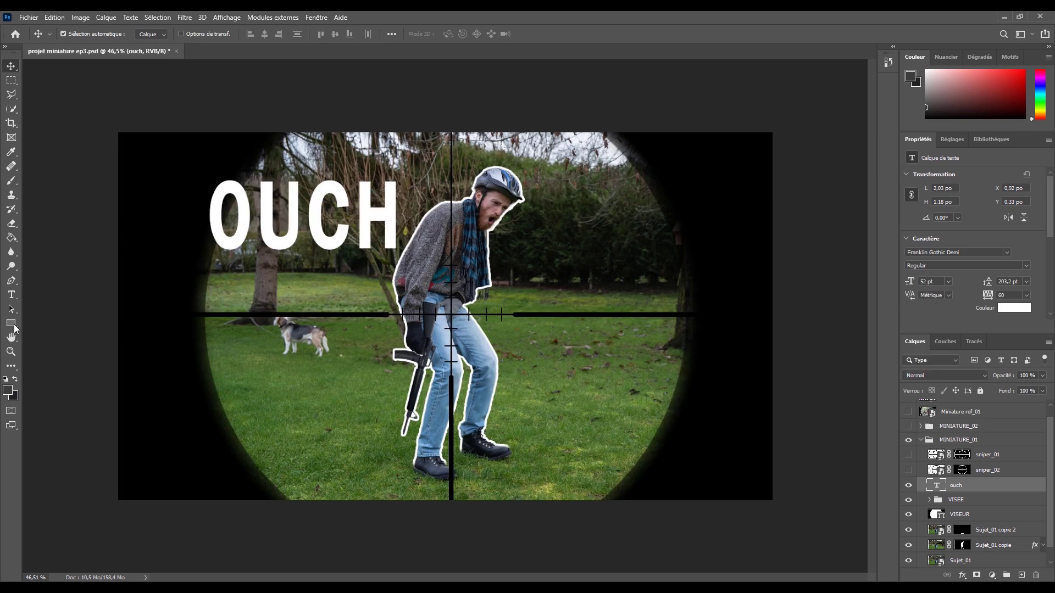
pyautogui.doubleClick(970, 488)
pyautogui.click(600, 193)
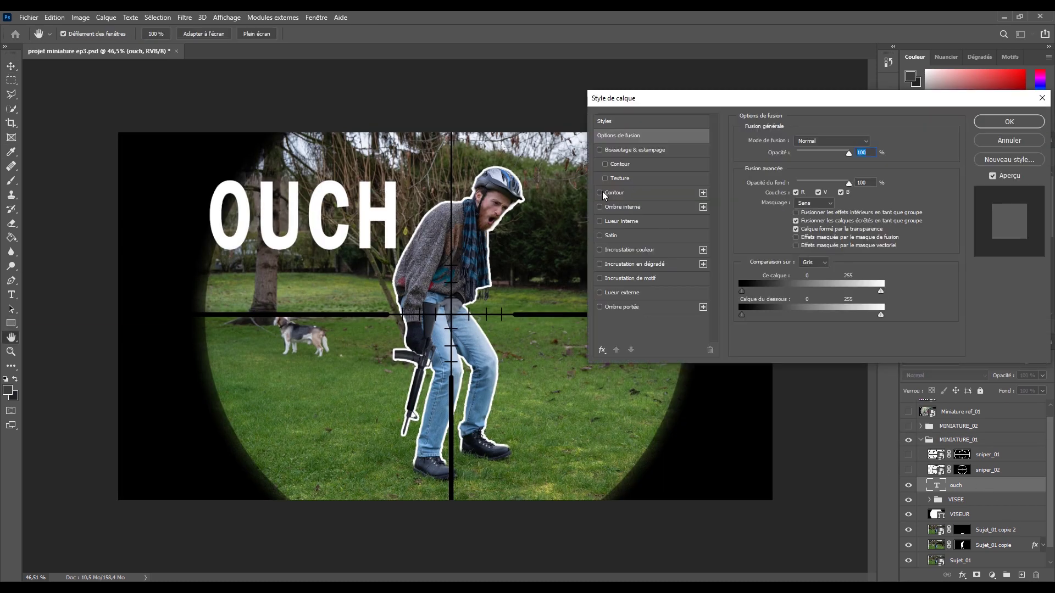
pyautogui.click(615, 192)
pyautogui.click(774, 219)
pyautogui.click(802, 379)
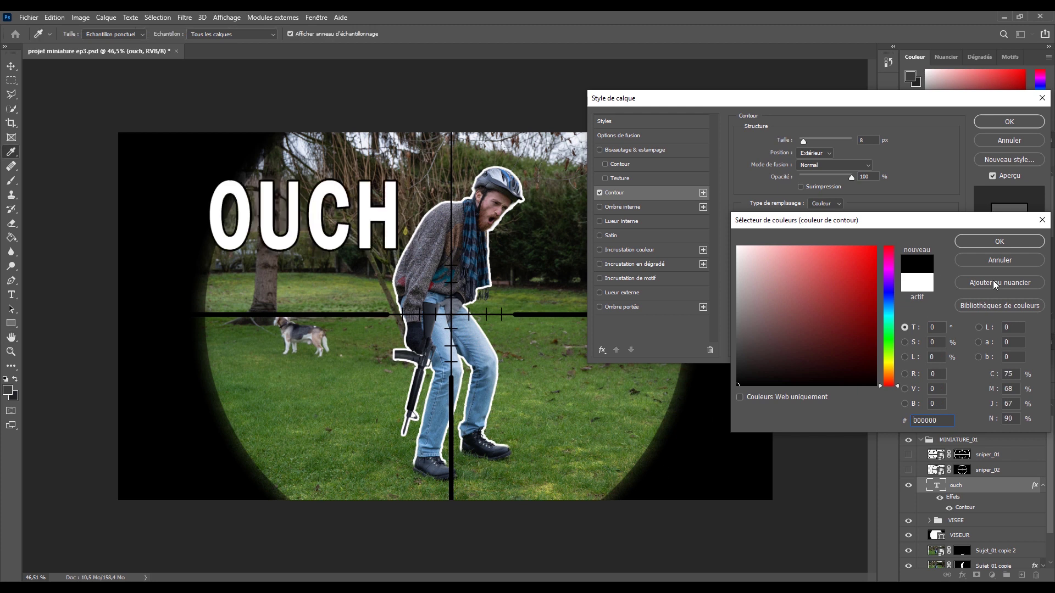
pyautogui.click(1000, 241)
pyautogui.moveTo(803, 145); pyautogui.dragTo(802, 143)
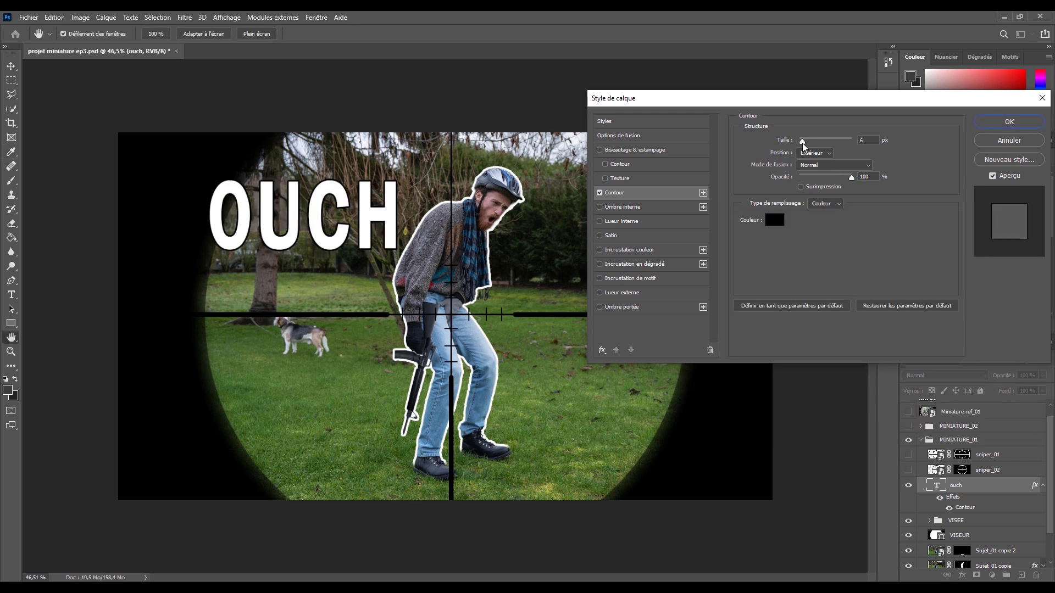
pyautogui.click(802, 142)
# Add an Ombre portée (Grossi 16, opacity 73%) and shift OUCH up-left.
pyautogui.click(601, 307)
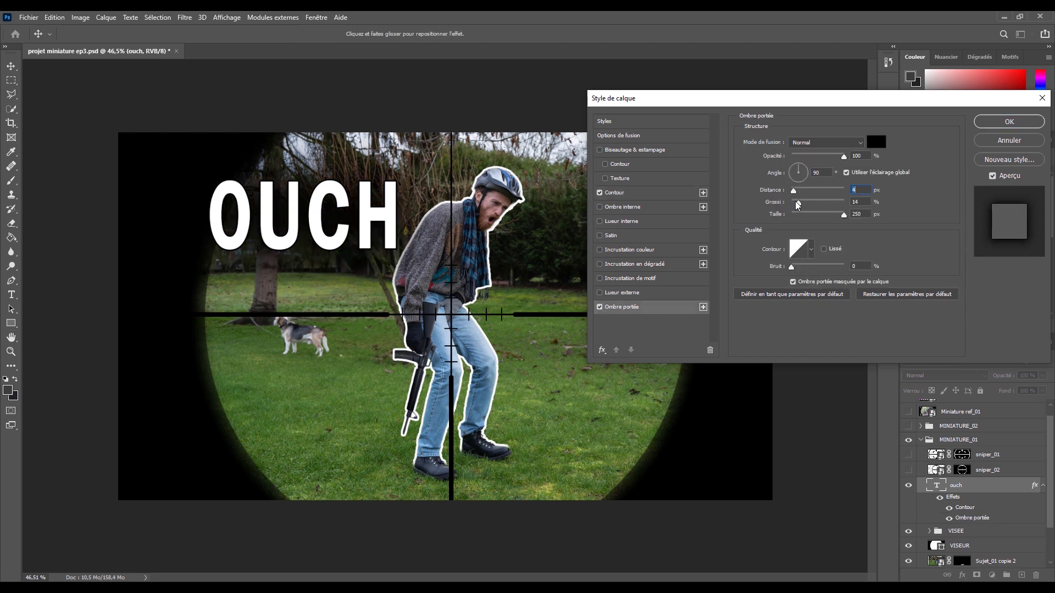
pyautogui.press('Tab')
pyautogui.write('16')
pyautogui.moveTo(844, 157); pyautogui.dragTo(829, 156)
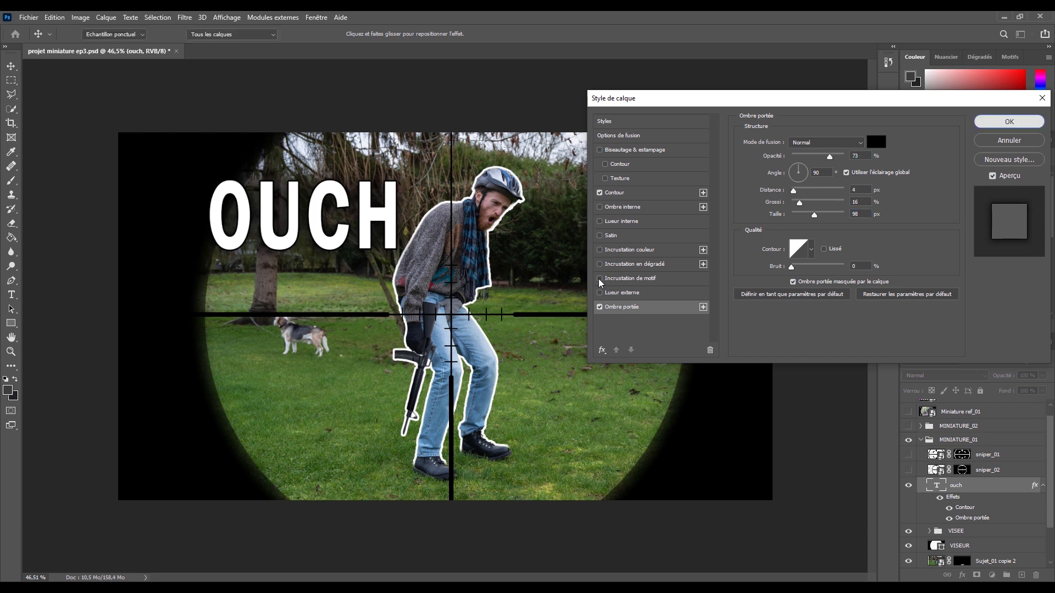
pyautogui.click(1010, 122)
pyautogui.moveTo(362, 222); pyautogui.dragTo(339, 210)
# Compare the OUCH layout with Miniature ref_01, then hide the MINIATURE_01 group.
pyautogui.scroll(-2, 445, 314)
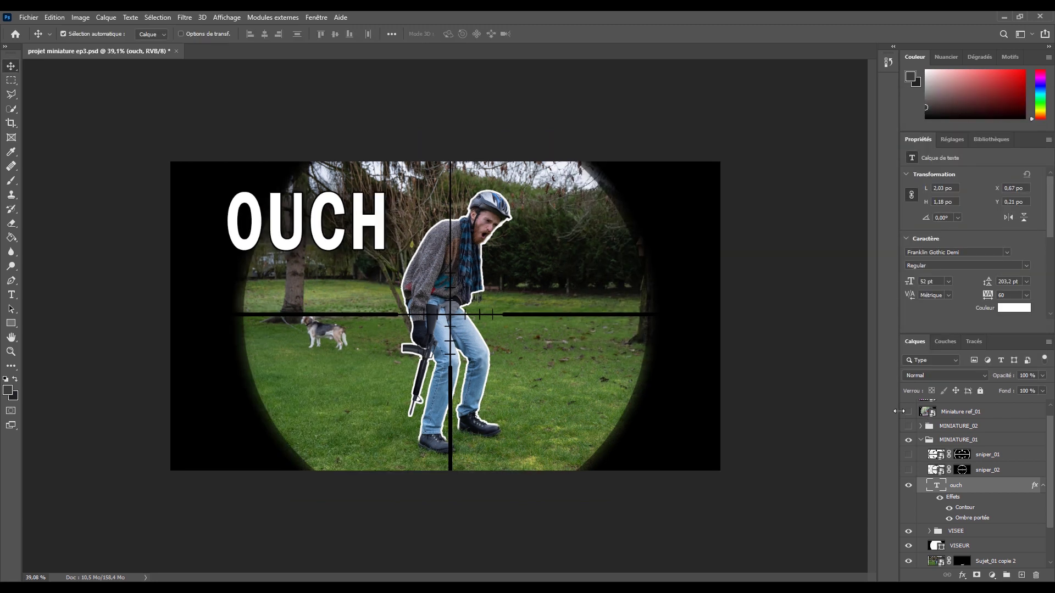
pyautogui.click(907, 413)
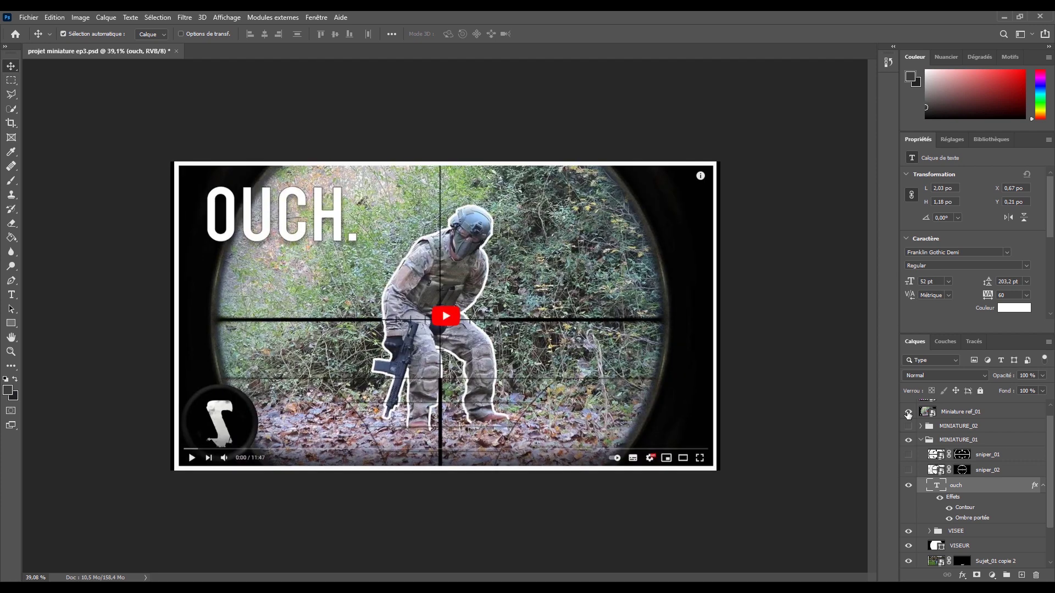
pyautogui.click(908, 413)
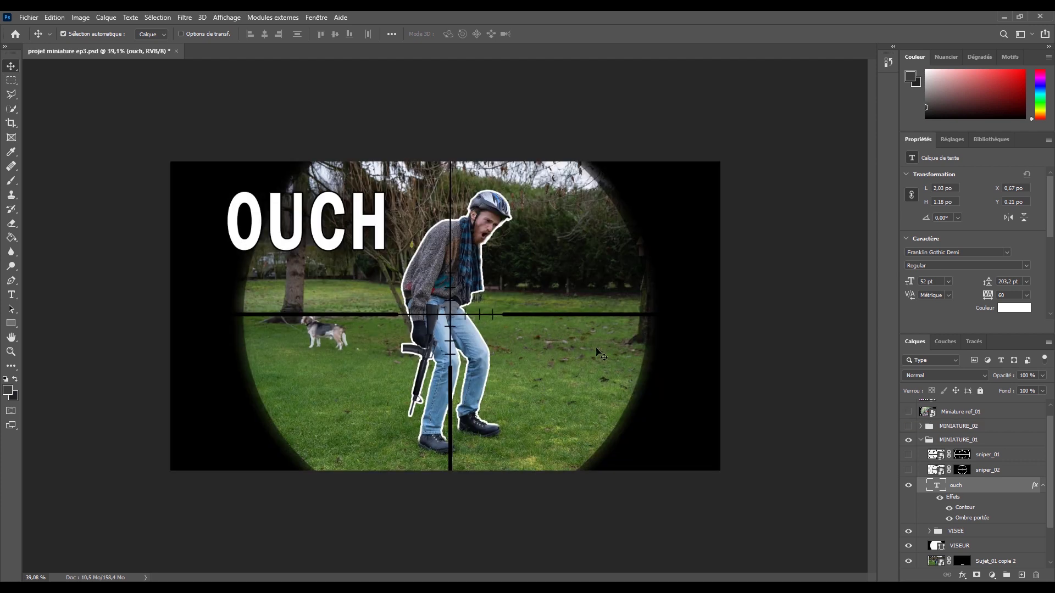
pyautogui.scroll(2, 369, 262)
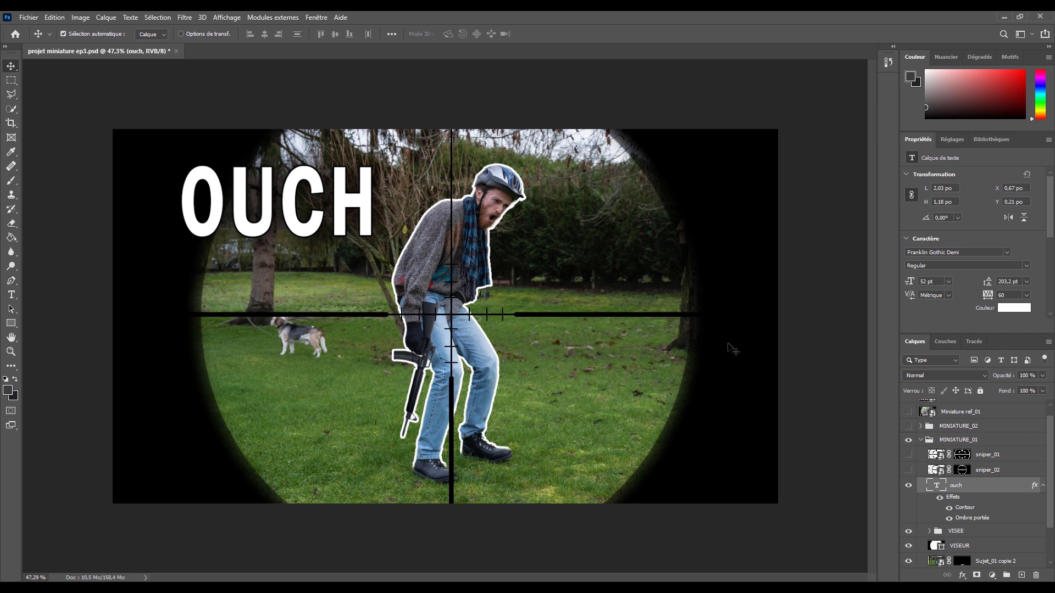
pyautogui.scroll(-2, 494, 258)
pyautogui.scroll(-7, 653, 284)
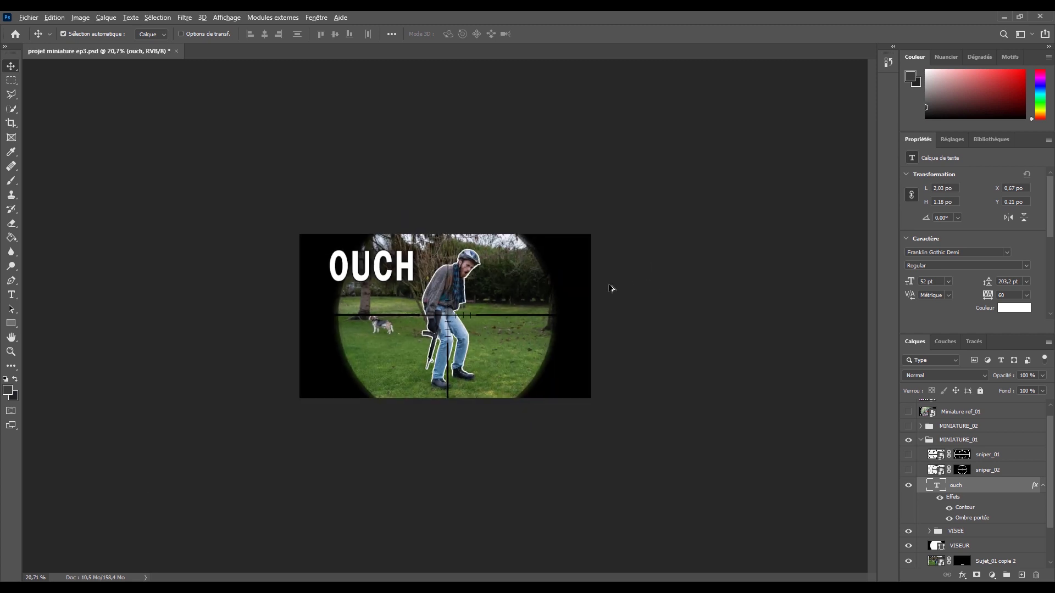
pyautogui.scroll(6, 498, 288)
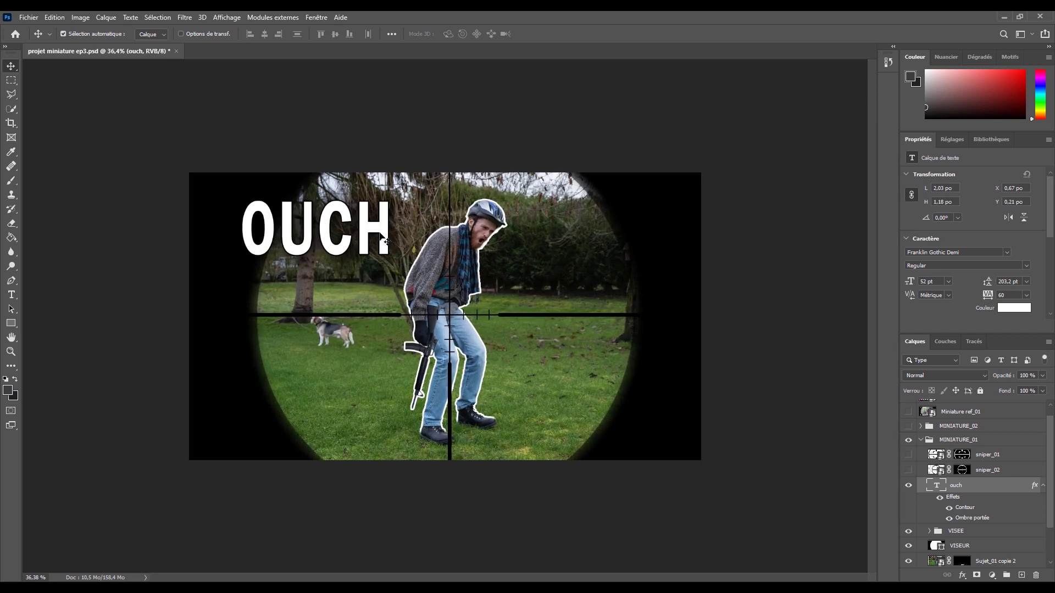
pyautogui.scroll(-4, 514, 259)
pyautogui.scroll(3, 605, 271)
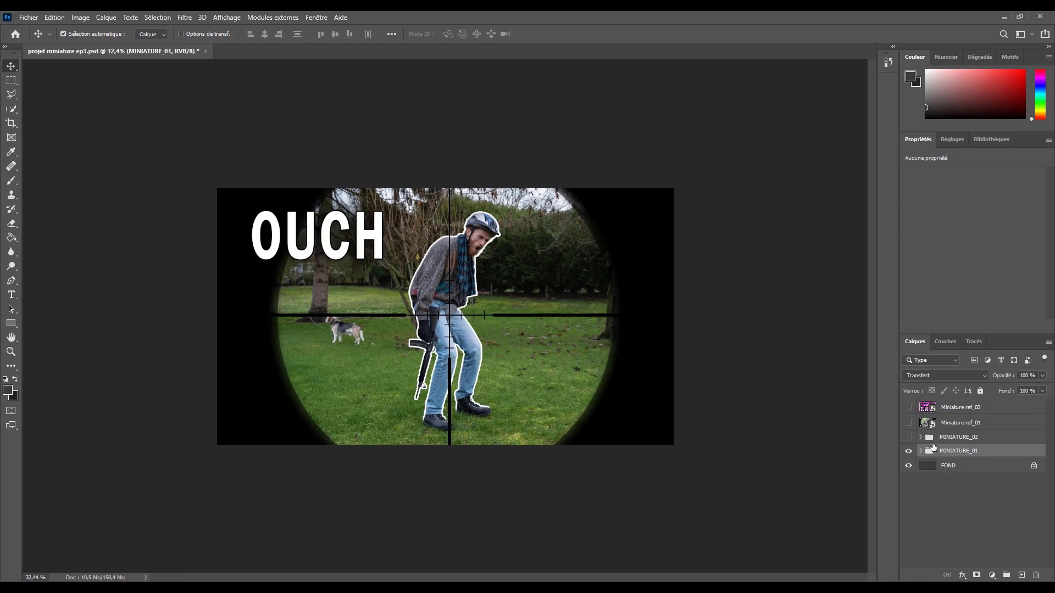
pyautogui.click(909, 451)
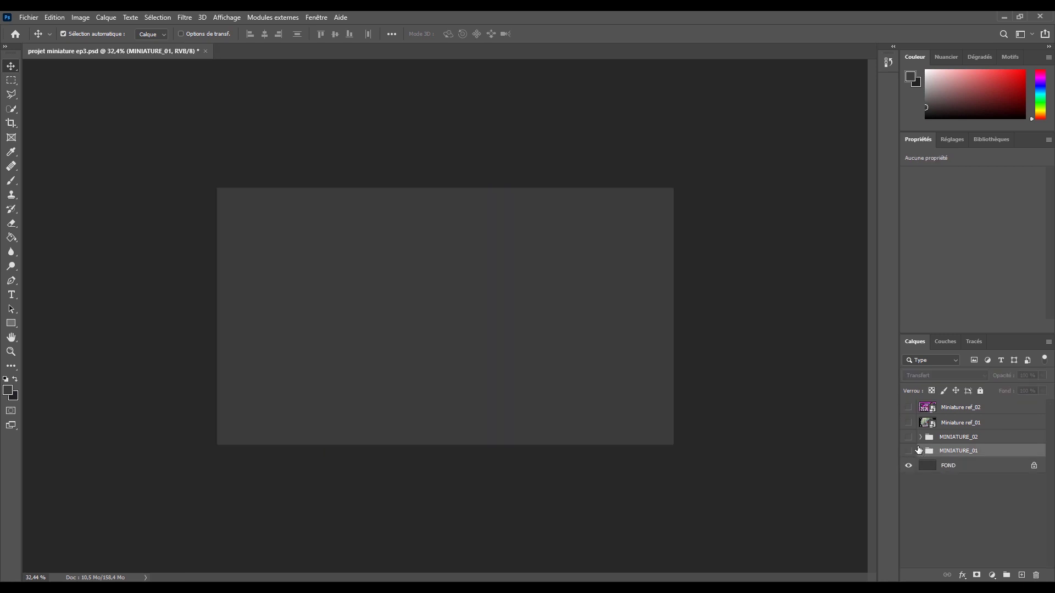
# Show and zoom into the Miniature ref_02 reference, then hide it again.
pyautogui.click(908, 408)
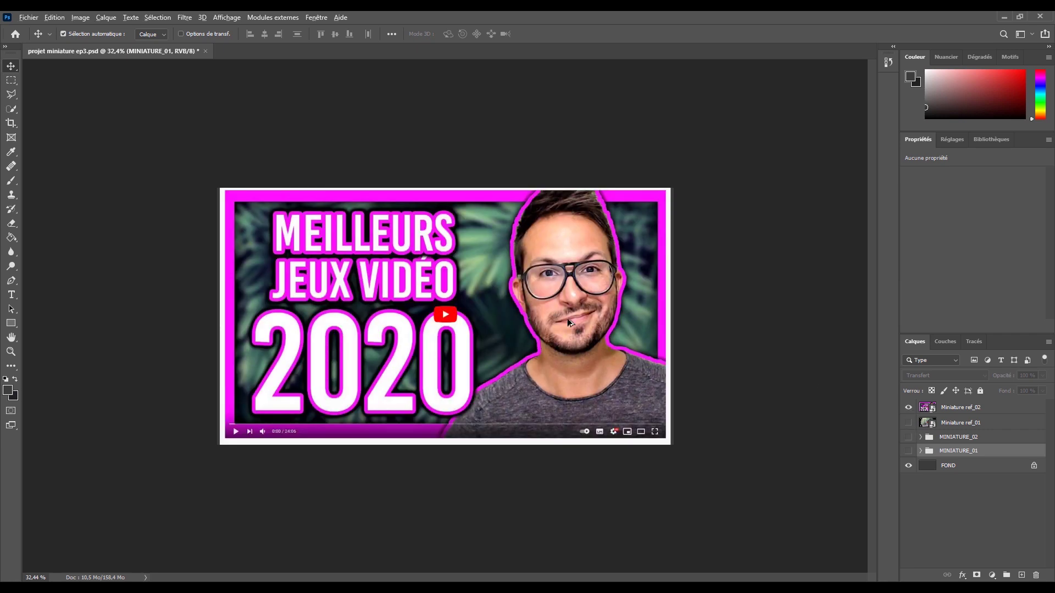
pyautogui.scroll(2, 568, 323)
pyautogui.scroll(-1, 666, 320)
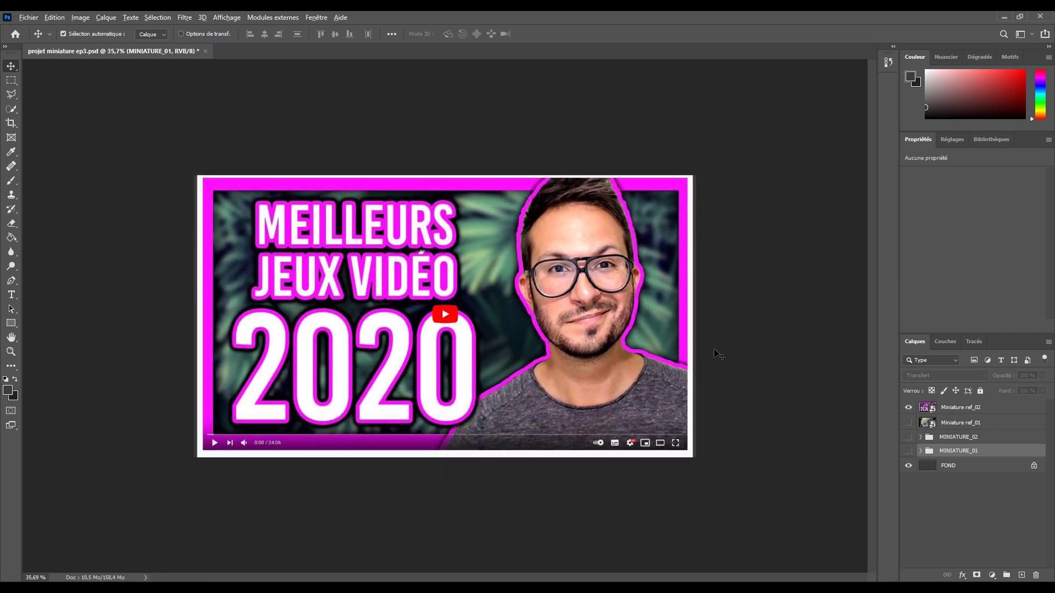
pyautogui.scroll(-1, 719, 355)
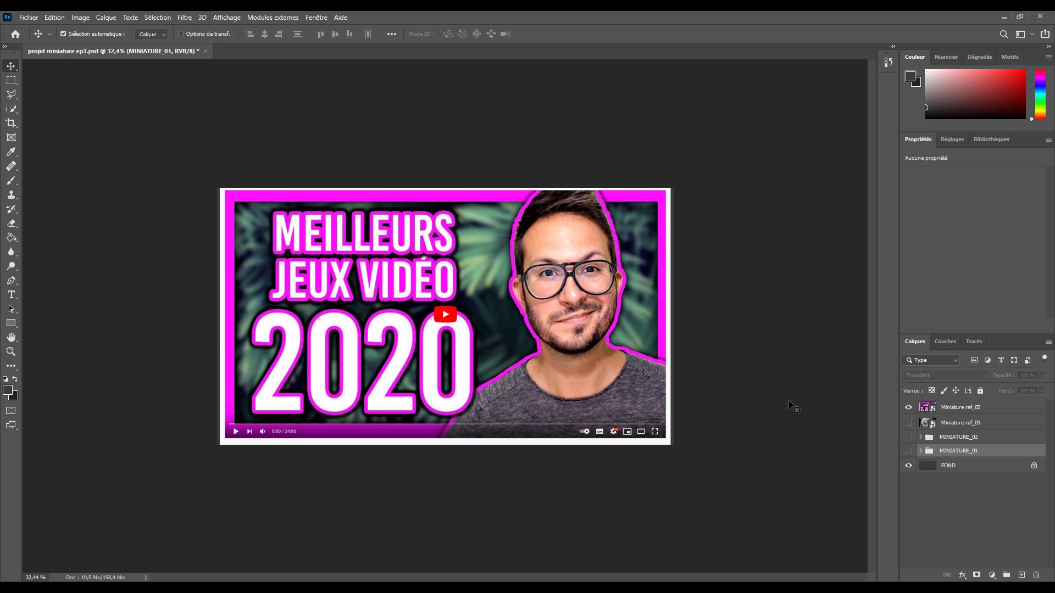
pyautogui.click(769, 410)
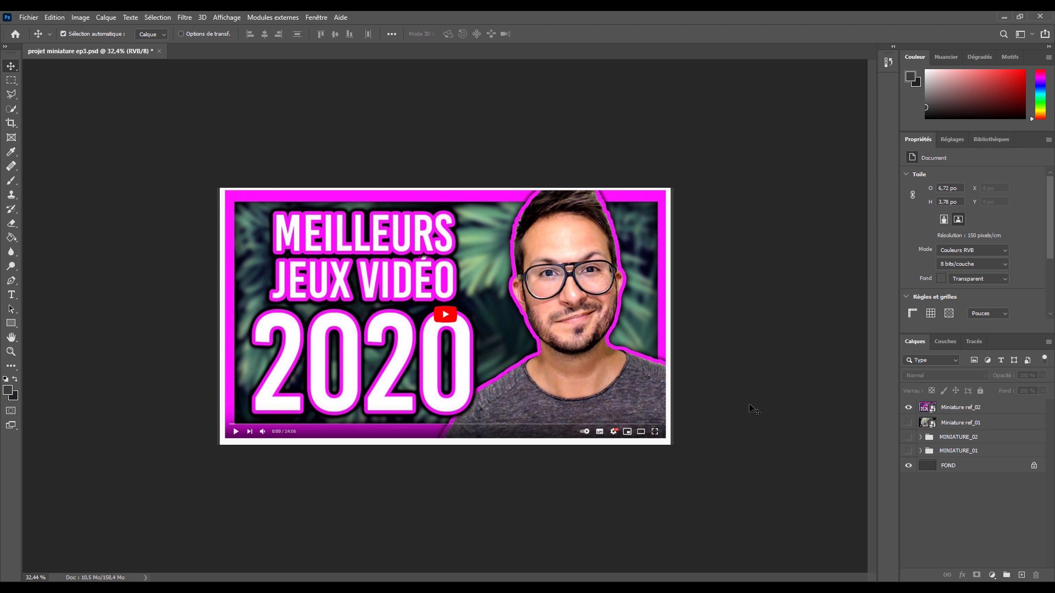
pyautogui.click(908, 410)
# Show MINIATURE_02, move Miniature ref_01 below it, and select the Sujet_02 layer.
pyautogui.click(908, 437)
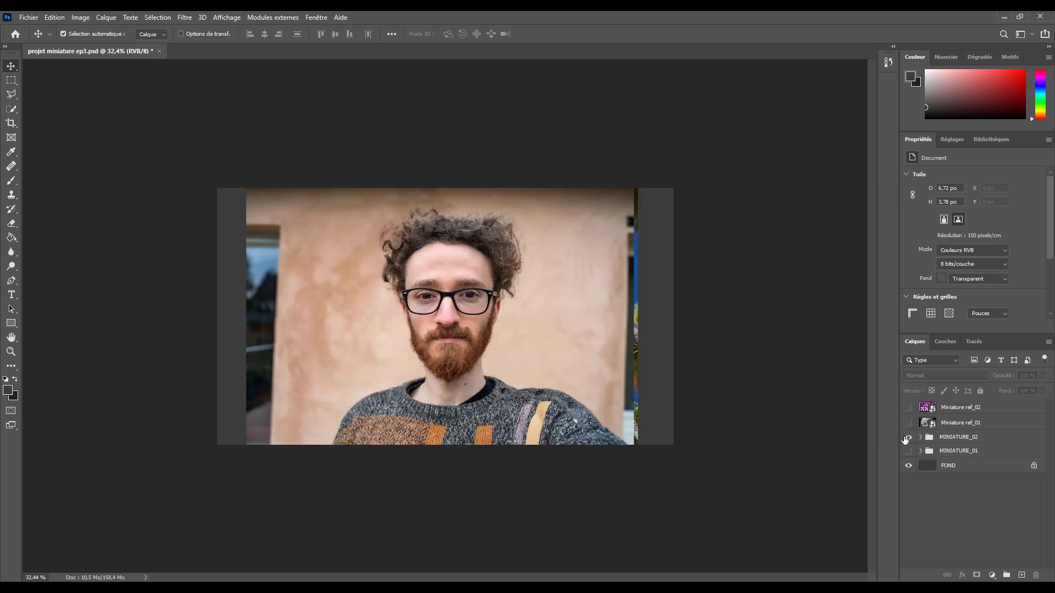
pyautogui.moveTo(958, 424); pyautogui.dragTo(963, 441)
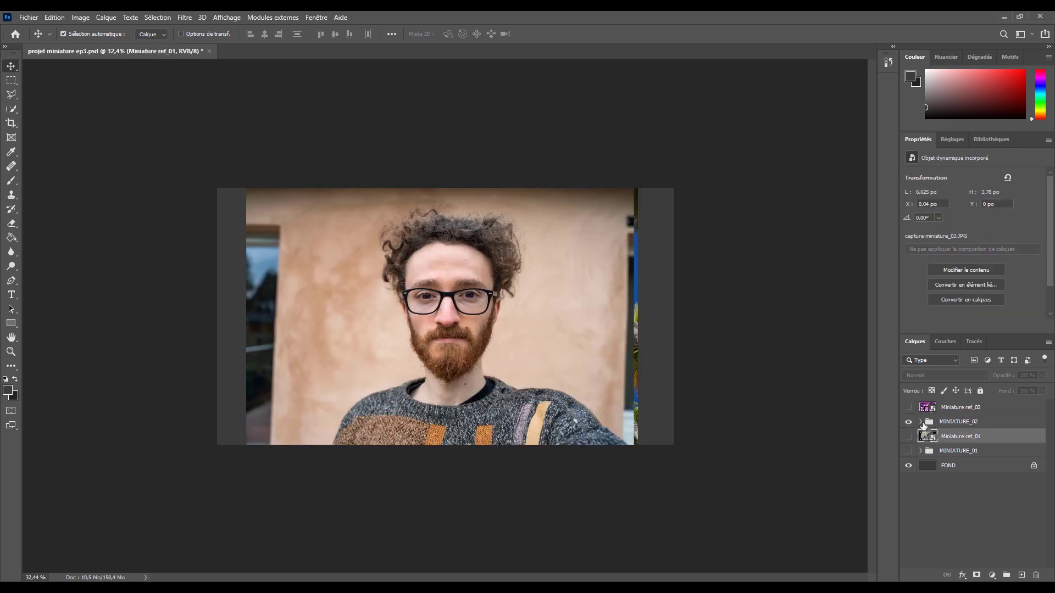
pyautogui.click(921, 422)
pyautogui.click(908, 438)
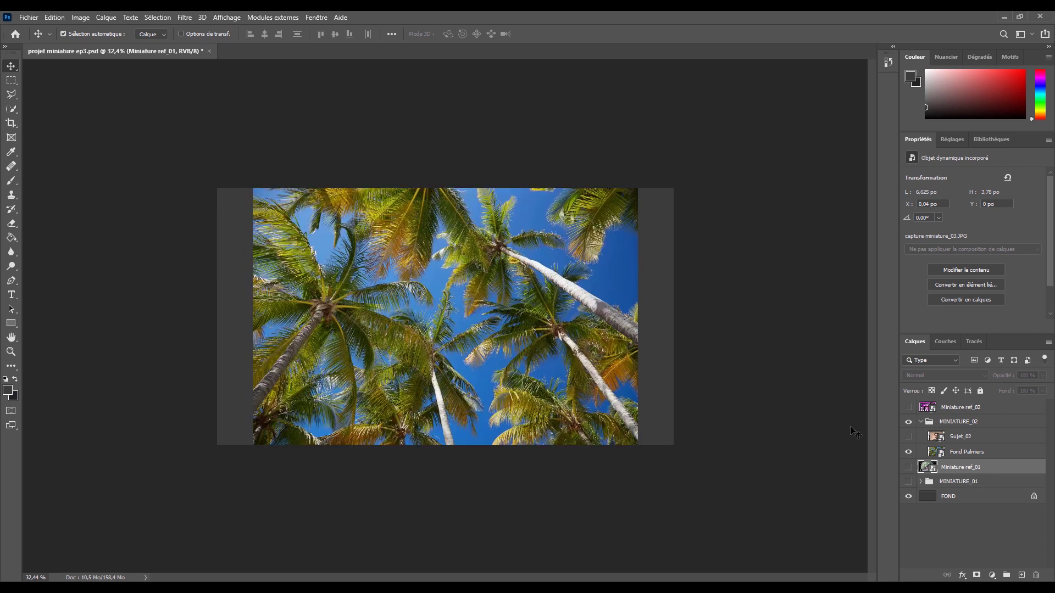
pyautogui.click(908, 438)
pyautogui.click(973, 443)
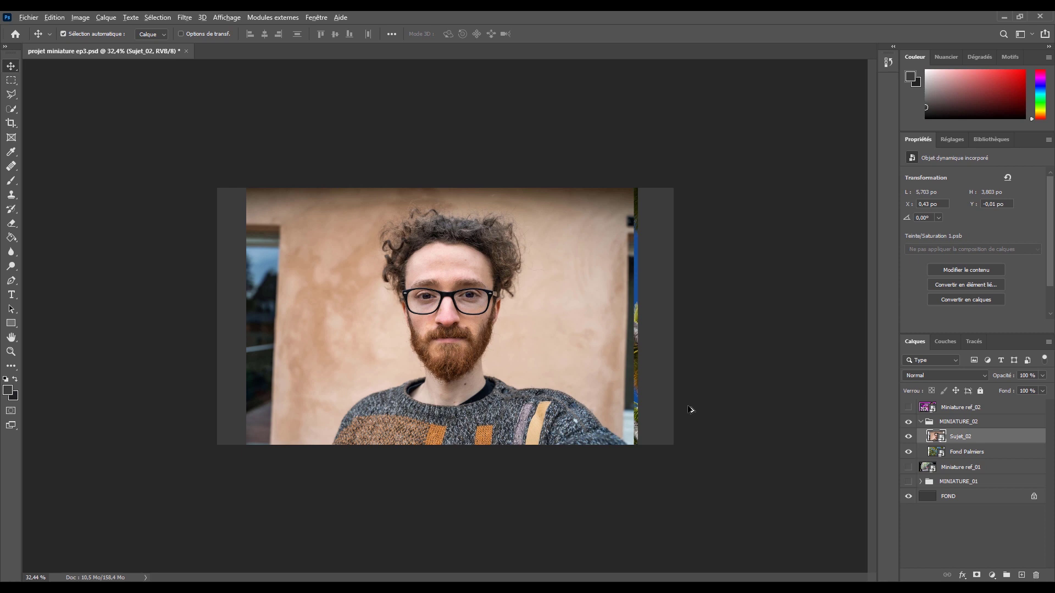
pyautogui.scroll(3, 690, 408)
# Select the man with Select Subject, refine his hair, and output a layer mask.
pyautogui.click(11, 110)
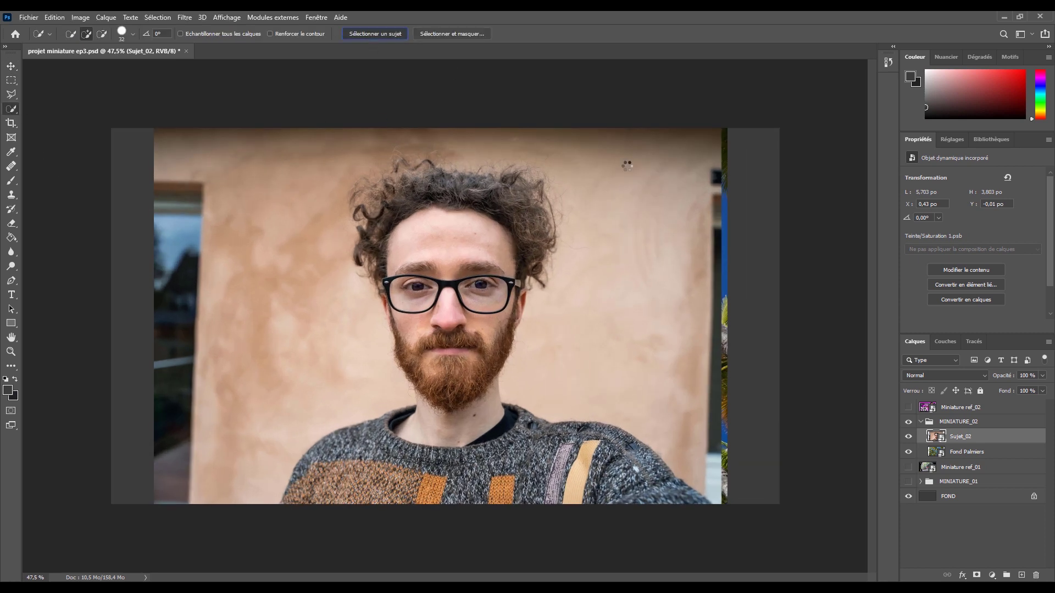
pyautogui.click(451, 34)
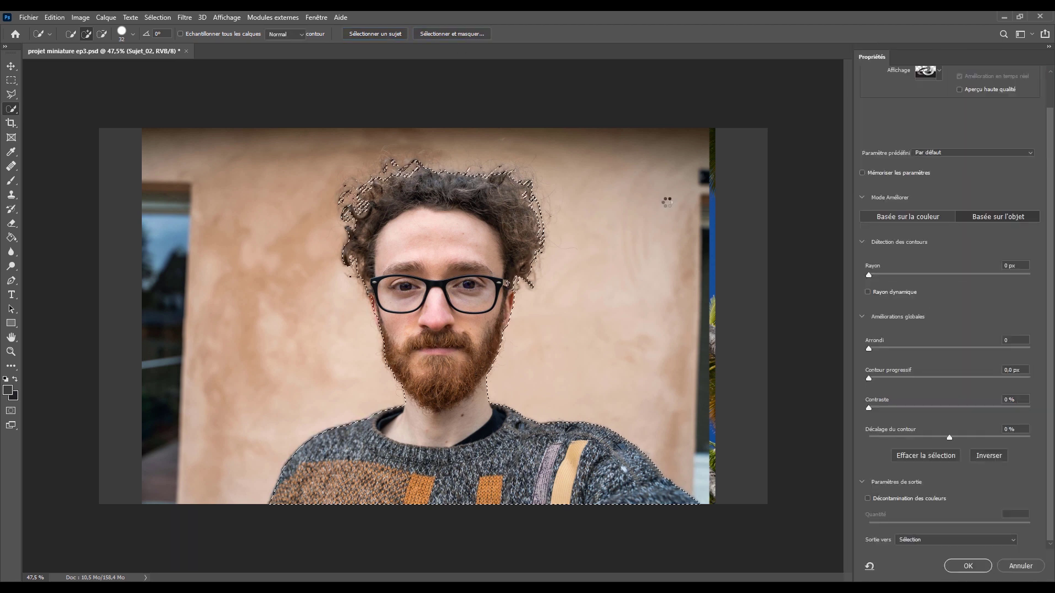
pyautogui.click(372, 34)
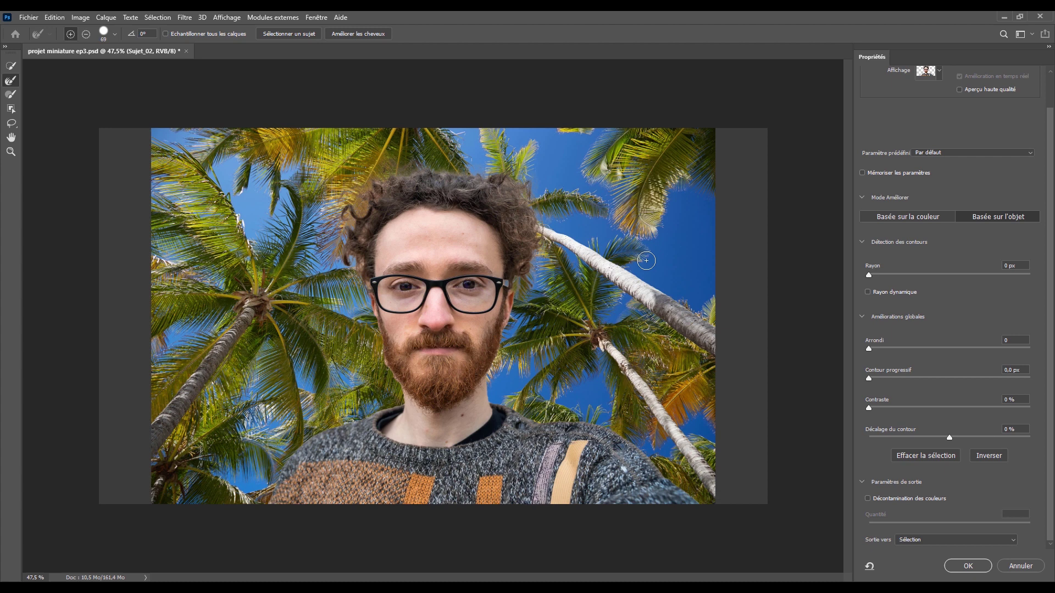
pyautogui.click(956, 539)
pyautogui.click(928, 541)
# Apply the refined selection as the Sujet_02 mask and start painting its edges with a 49 px soft brush.
pyautogui.click(968, 566)
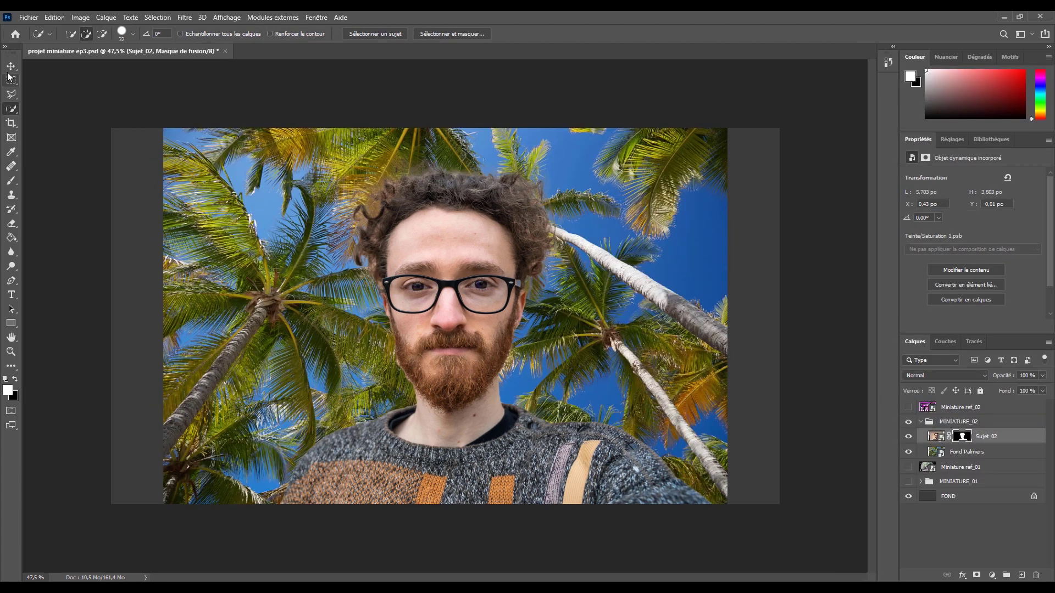
pyautogui.press('b')
pyautogui.scroll(5, 409, 376)
pyautogui.rightClick(436, 147)
pyautogui.click(521, 240)
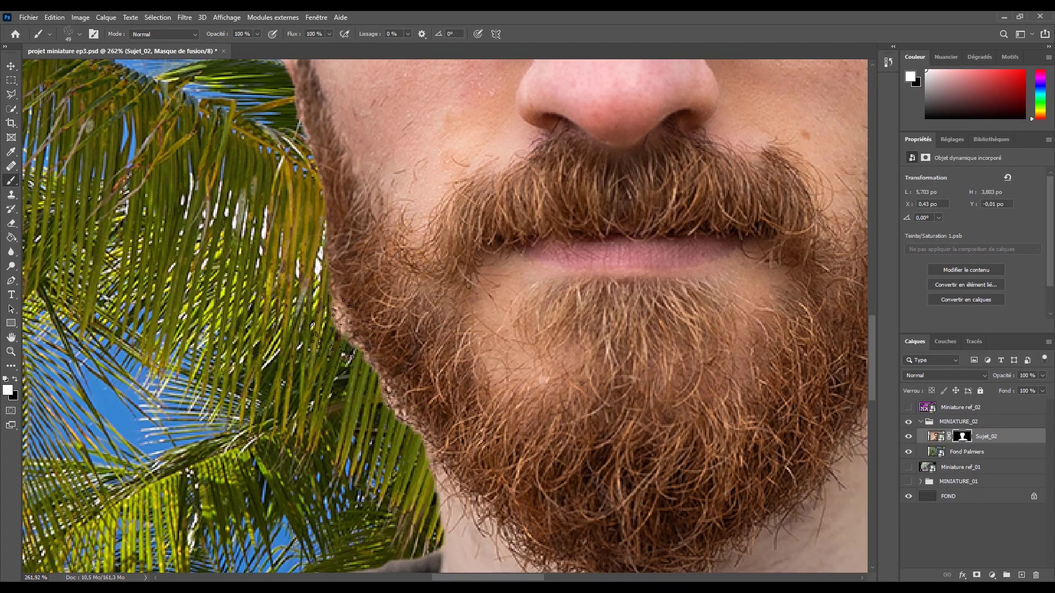
pyautogui.press('x')
pyautogui.scroll(3, 456, 396)
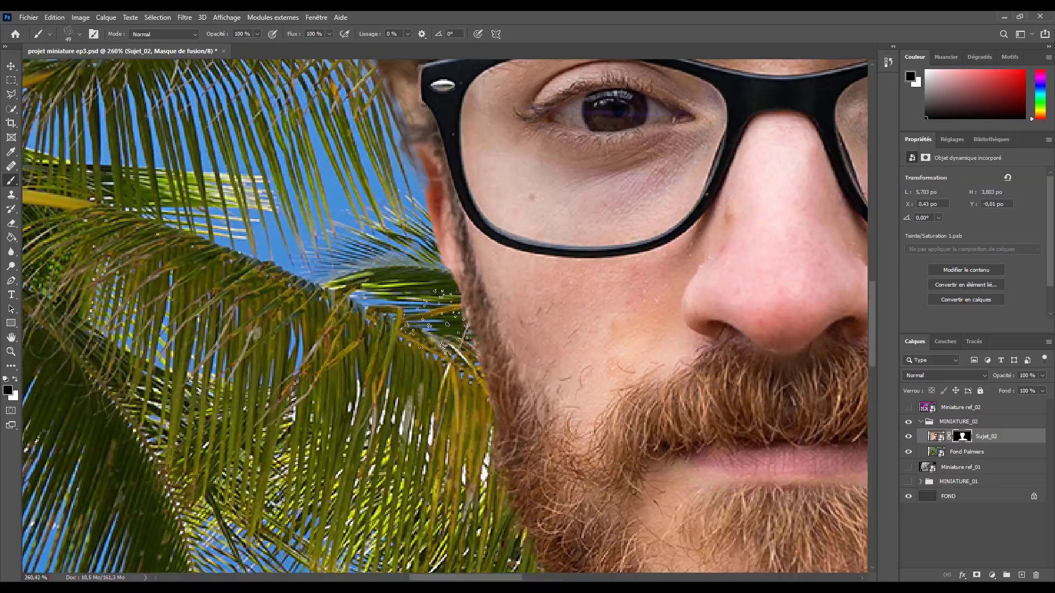
pyautogui.scroll(-2, 456, 396)
pyautogui.press(']')
pyautogui.hscroll(10, 857, 426)
pyautogui.press('x')
pyautogui.press('[')
pyautogui.press('[')
pyautogui.press('[')
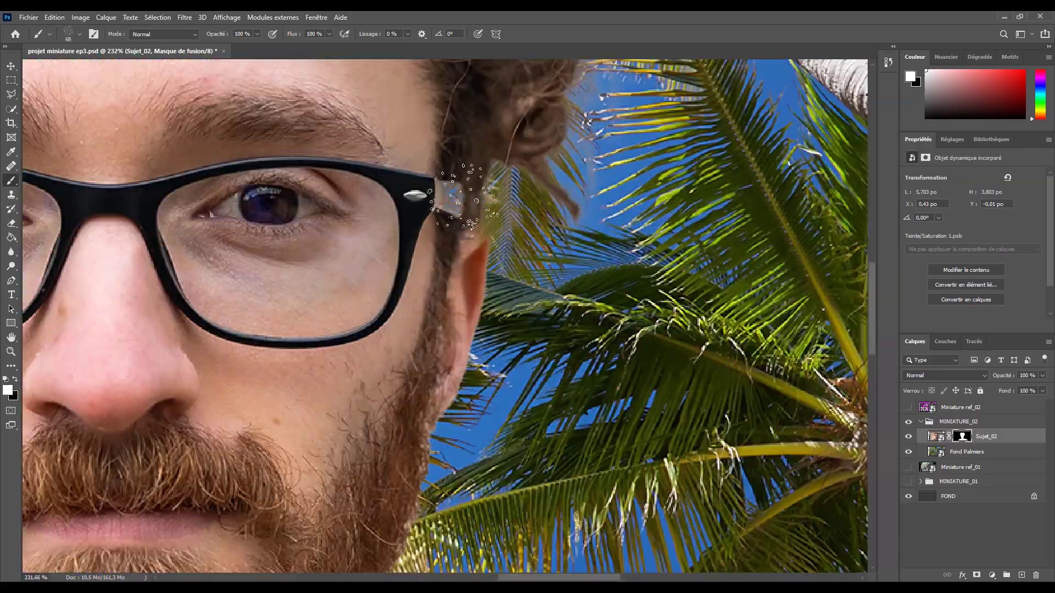
# Finish touching up the beard and hair mask edges, then show the Miniature ref_02 reference.
pyautogui.scroll(-3, 483, 193)
pyautogui.scroll(-5, 484, 192)
pyautogui.scroll(6, 484, 385)
pyautogui.scroll(-4, 405, 332)
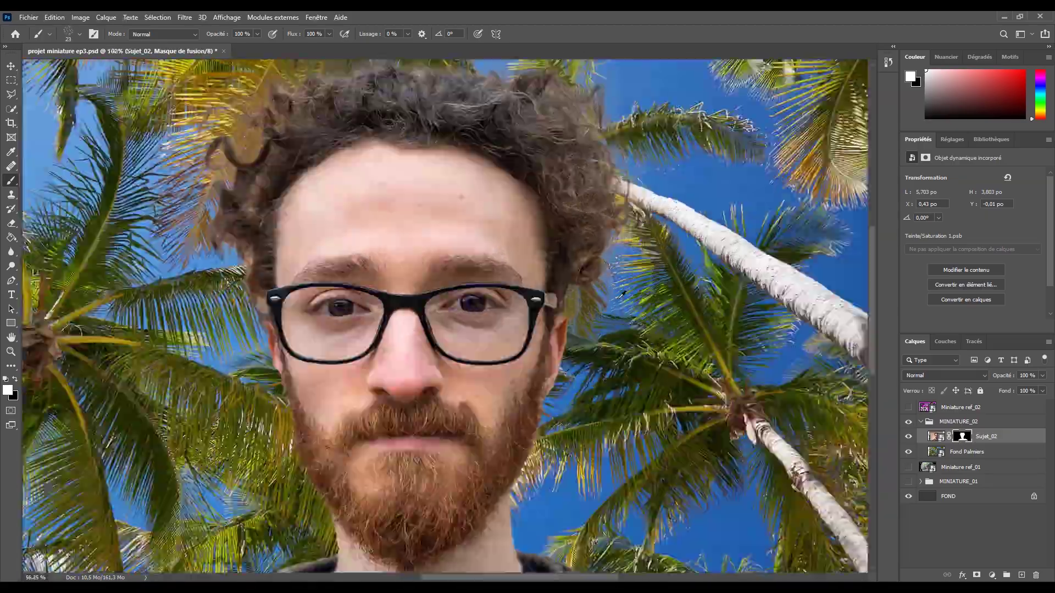
pyautogui.scroll(3, 406, 332)
pyautogui.press(']')
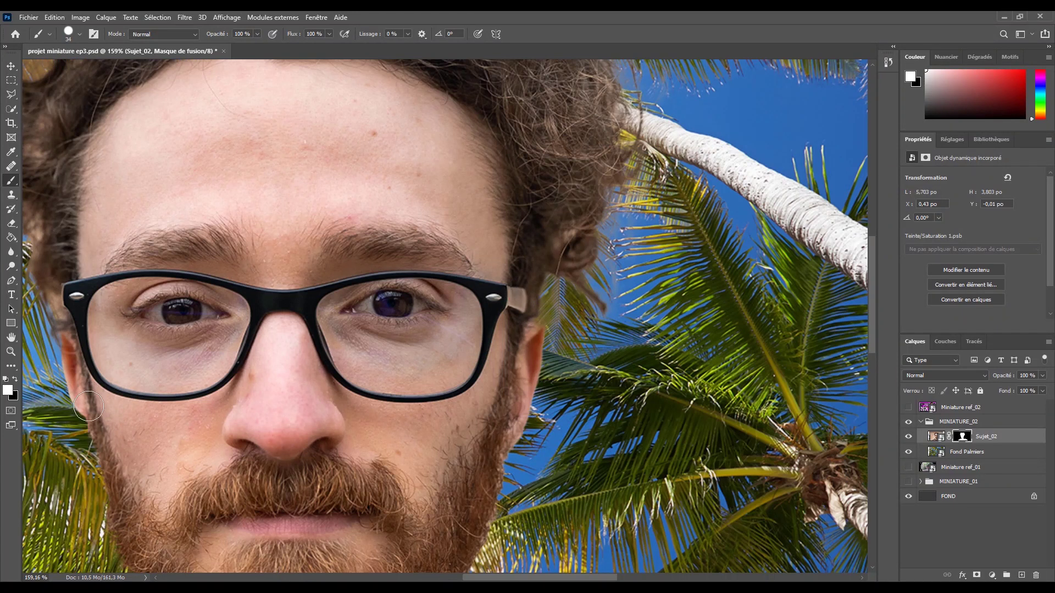
pyautogui.scroll(-8, 550, 379)
pyautogui.scroll(-1, 572, 381)
pyautogui.press('v')
pyautogui.click(908, 407)
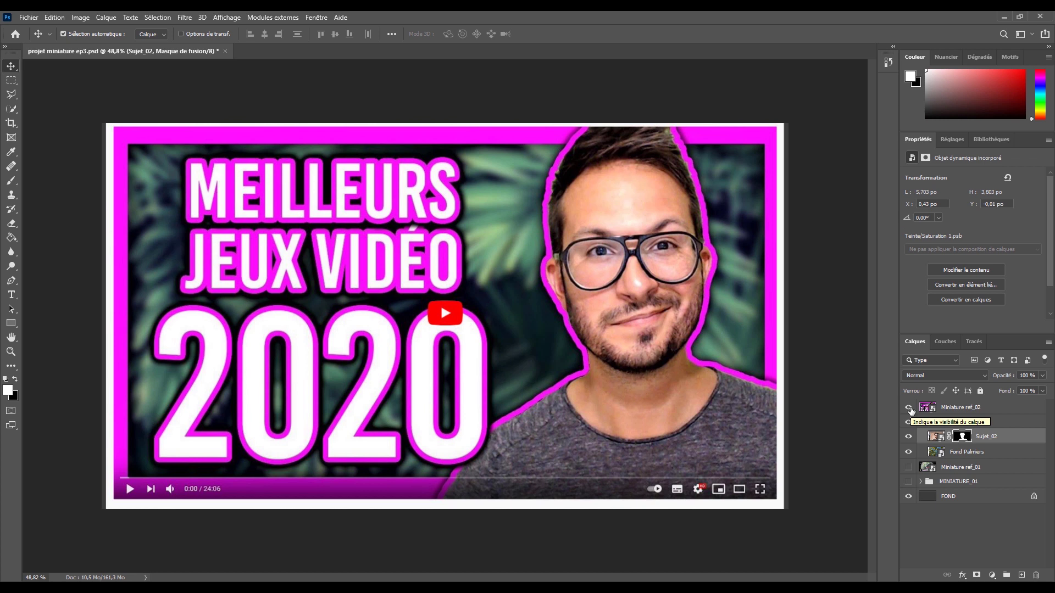
# Sample the magenta from the reference thumbnail's frame and confirm its value in the Color Picker.
pyautogui.press('b')
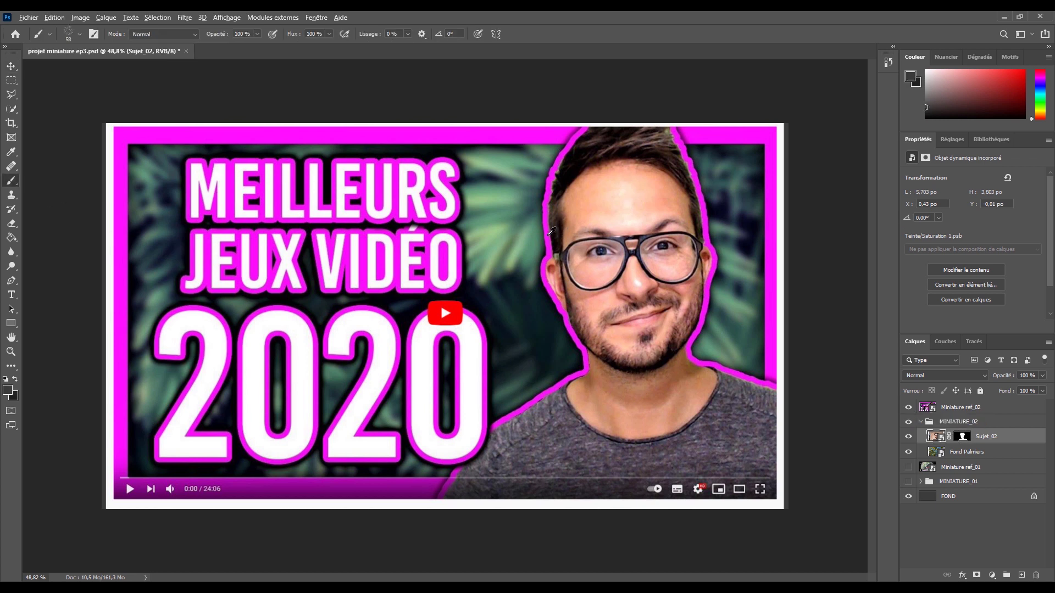
pyautogui.keyDown('alt'); pyautogui.click(550, 233); pyautogui.keyUp('alt')
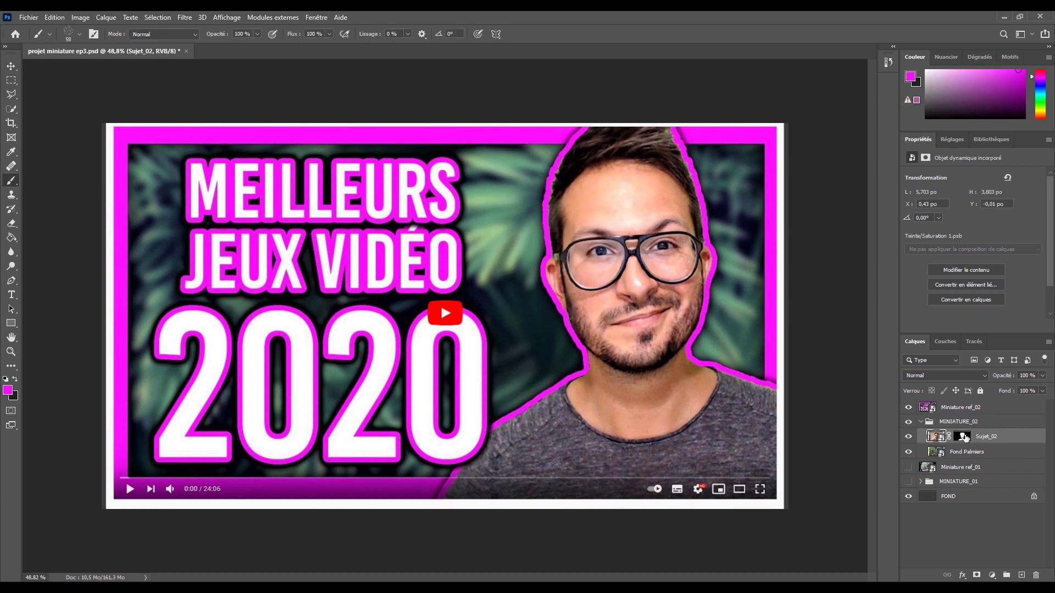
pyautogui.click(958, 407)
pyautogui.click(910, 81)
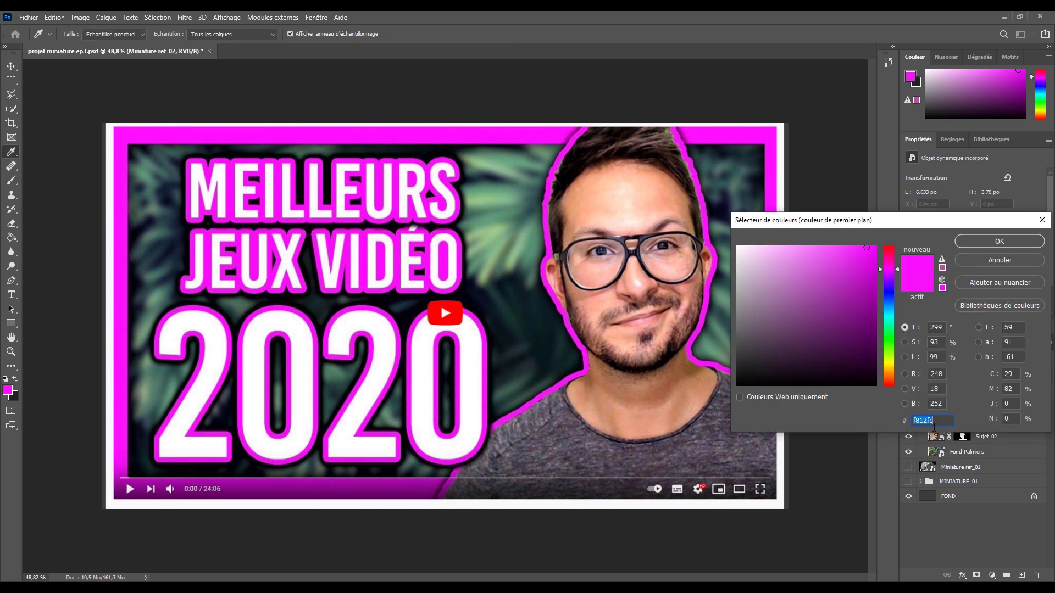
pyautogui.click(999, 260)
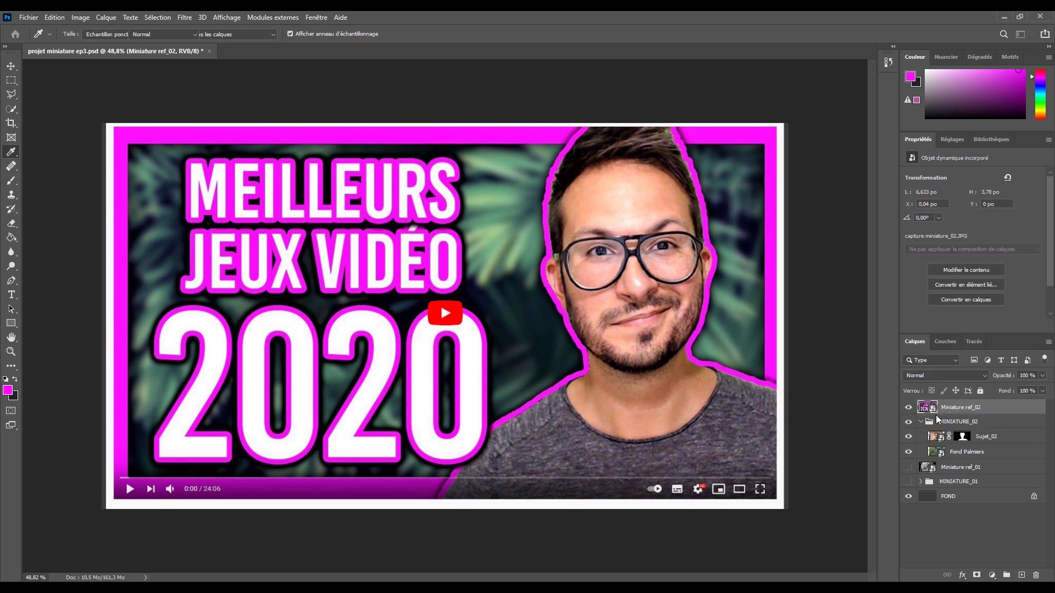
# Hide Miniature ref_02 and reselect the Sujet_02 mask.
pyautogui.press('b')
pyautogui.click(908, 407)
pyautogui.click(962, 437)
# Add an outside ff00ff stroke of about 21 px to the Sujet_02 layer style.
pyautogui.press('d')
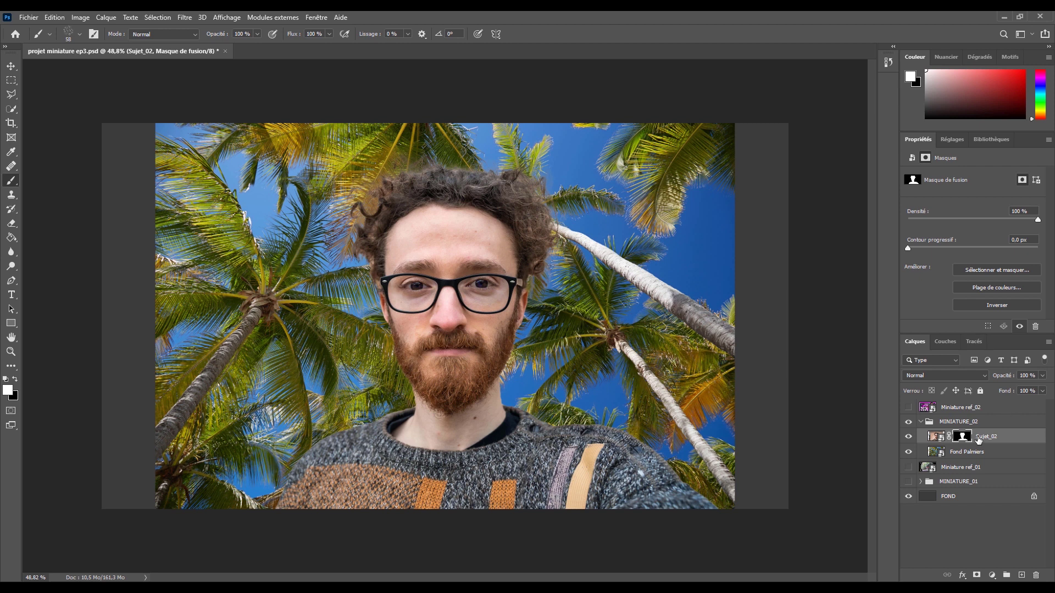
pyautogui.click(1011, 443)
pyautogui.doubleClick(987, 438)
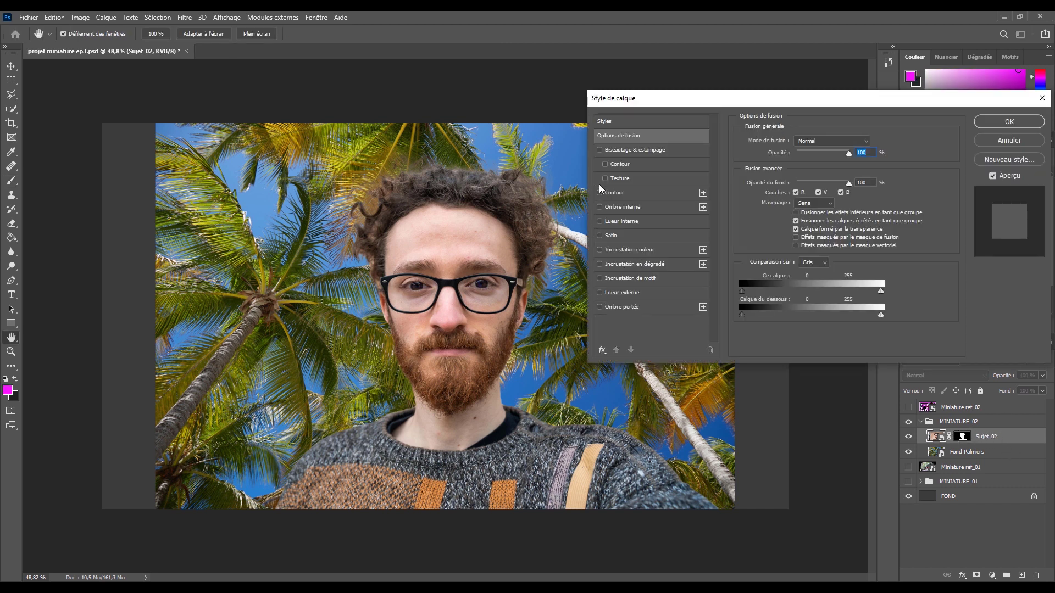
pyautogui.click(597, 194)
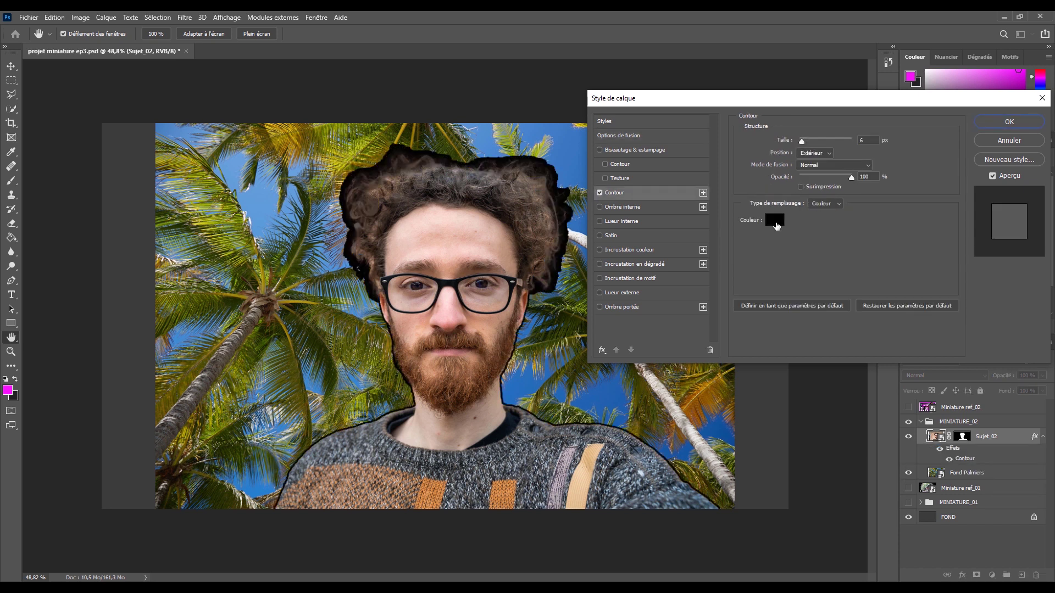
pyautogui.click(776, 221)
pyautogui.write('ff00ff')
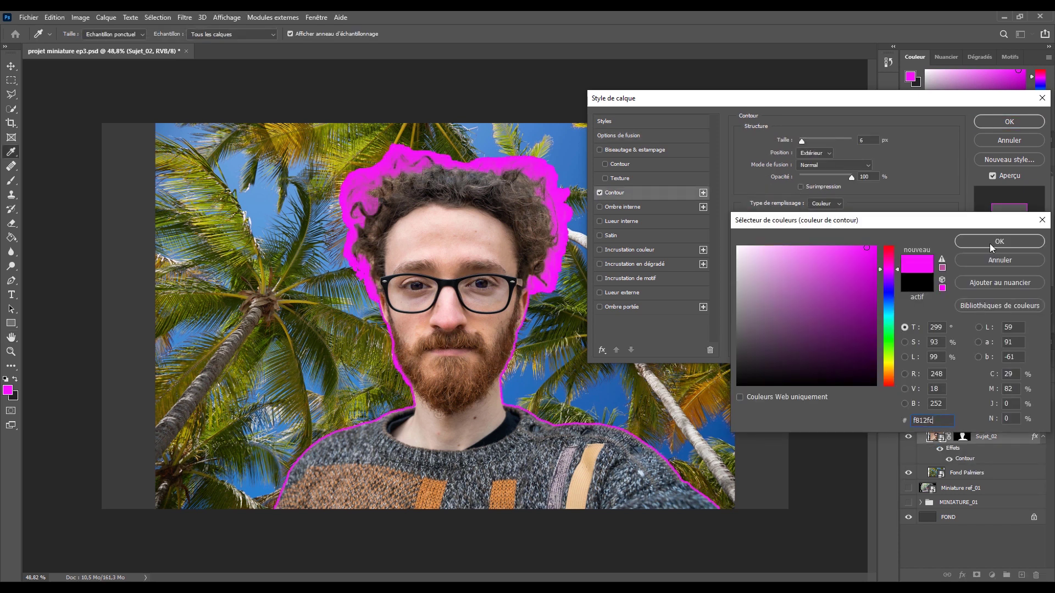
pyautogui.click(990, 242)
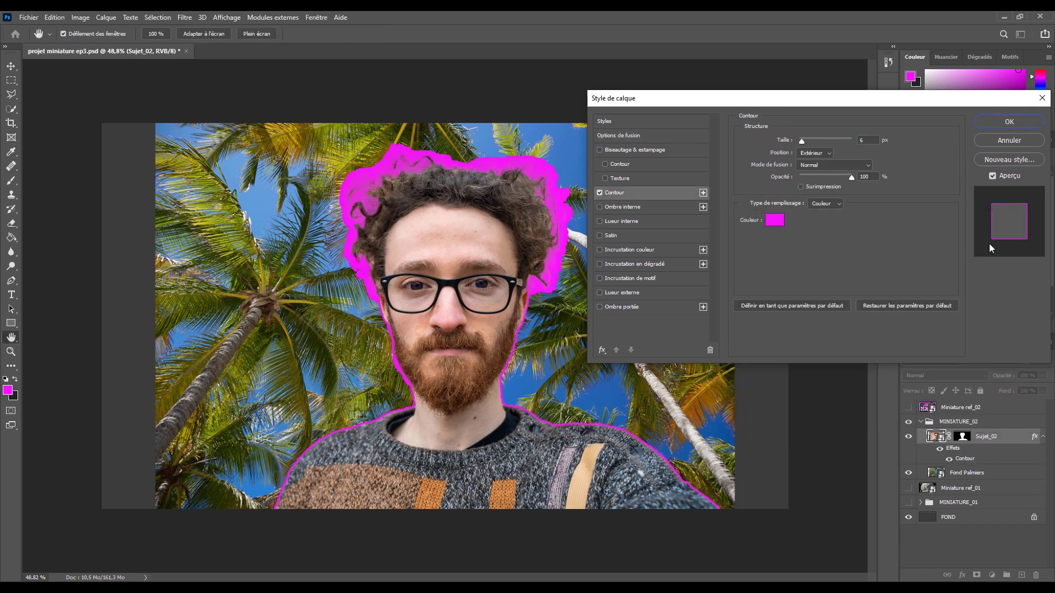
pyautogui.click(806, 141)
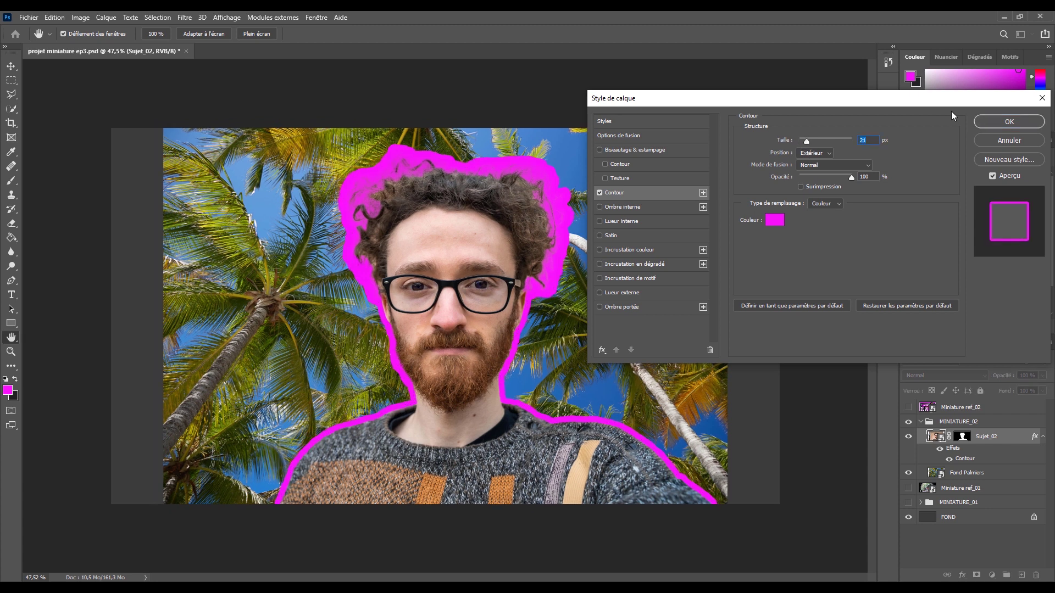
pyautogui.click(1031, 127)
# Paint black on the Sujet_02 mask to erase stray magenta outline beside the right side of the hair.
pyautogui.scroll(3, 572, 288)
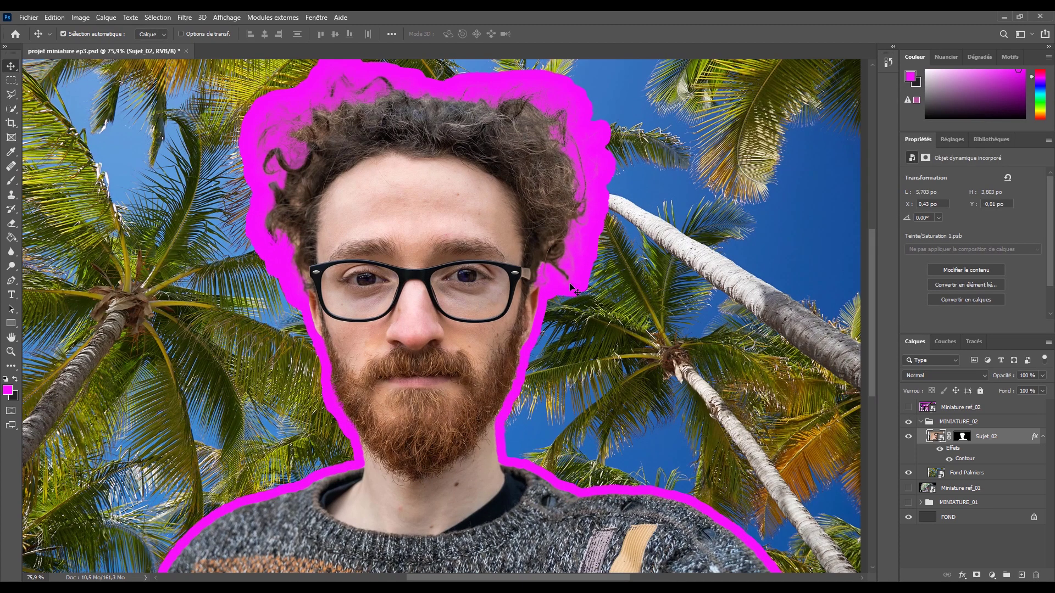
pyautogui.click(962, 437)
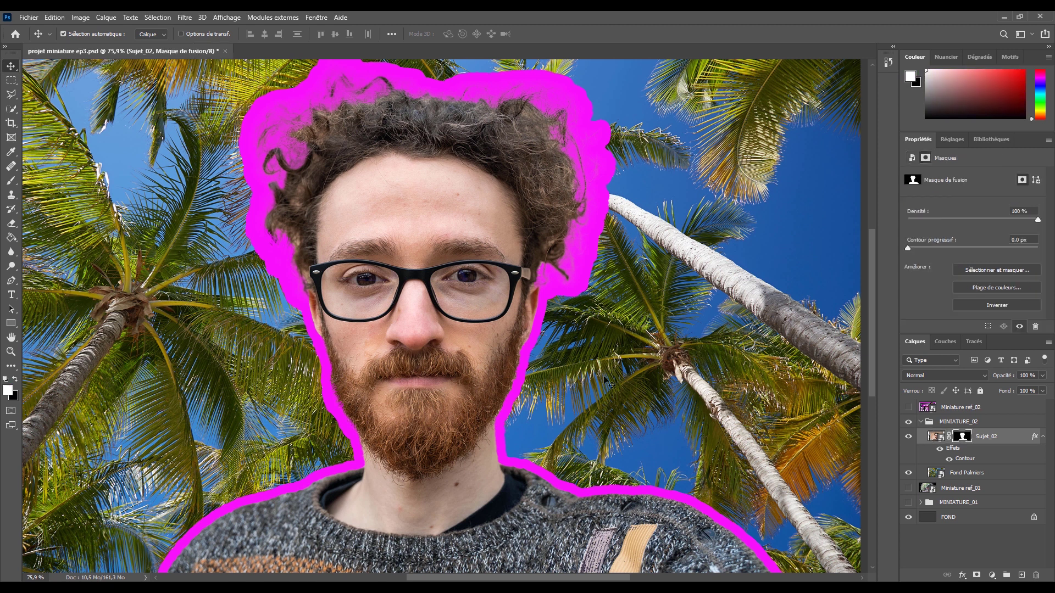
pyautogui.click(12, 181)
pyautogui.press('x')
pyautogui.moveTo(574, 297); pyautogui.dragTo(523, 72)
pyautogui.scroll(2, 523, 72)
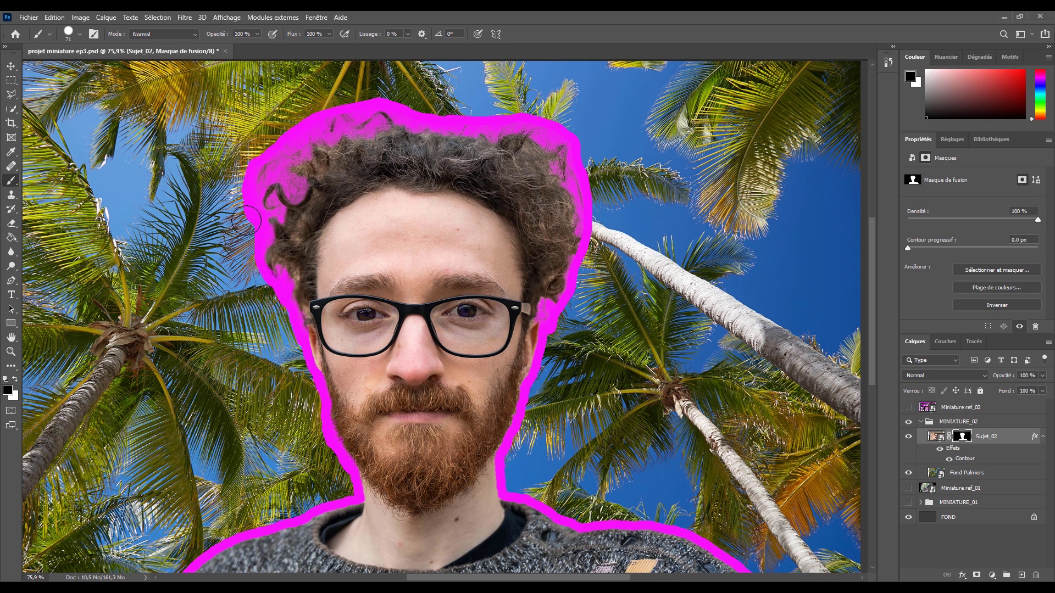
pyautogui.scroll(-5, 379, 100)
pyautogui.press('v')
pyautogui.click(940, 438)
# Shift Sujet_02 to the right and scale it up to about 109%.
pyautogui.moveTo(471, 316); pyautogui.dragTo(580, 314)
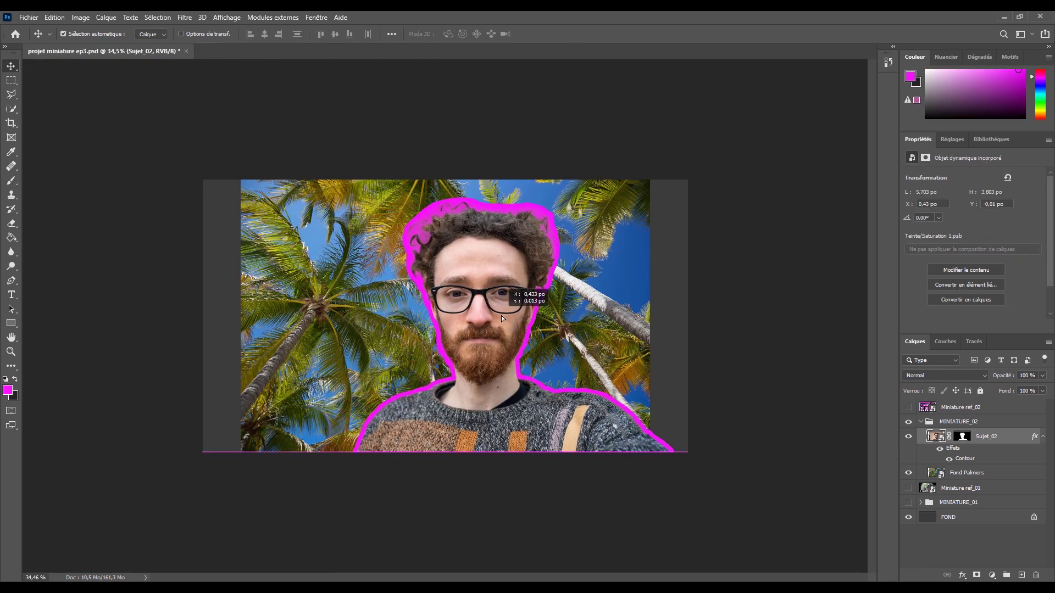
pyautogui.click(908, 407)
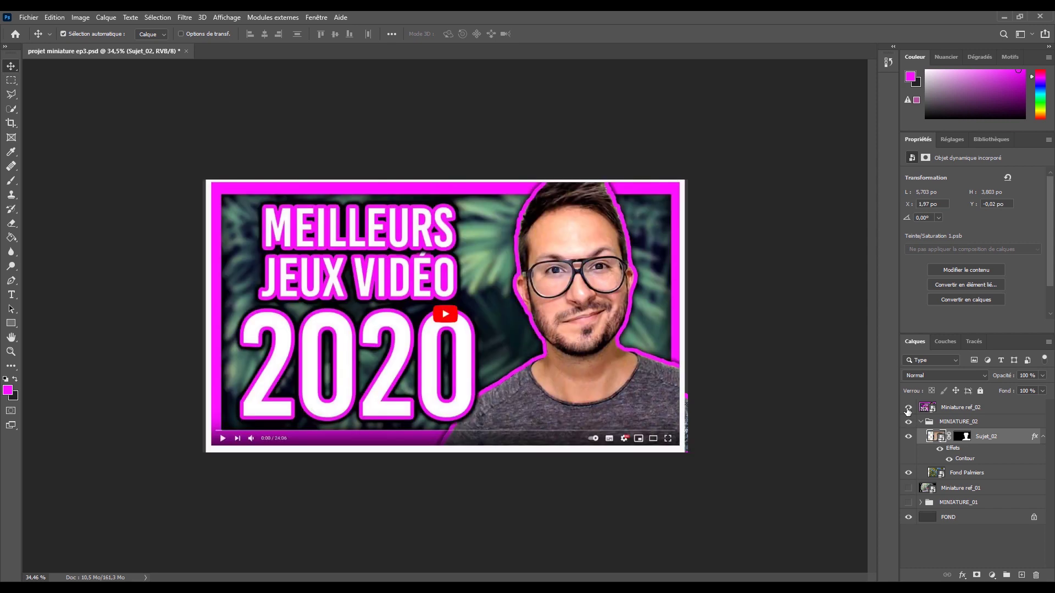
pyautogui.hotkey('ctrl', 't')
pyautogui.moveTo(756, 178); pyautogui.dragTo(794, 152)
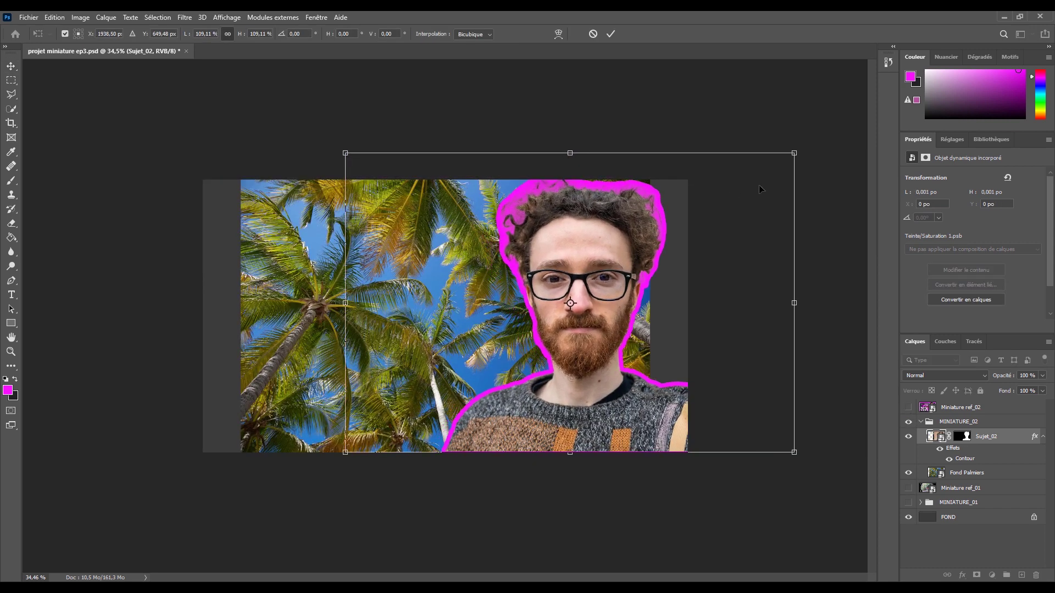
pyautogui.press('Return')
# Enlarge the Fond Palmiers background to fill the canvas and compare it against the reference.
pyautogui.hotkey('ctrl', '+')
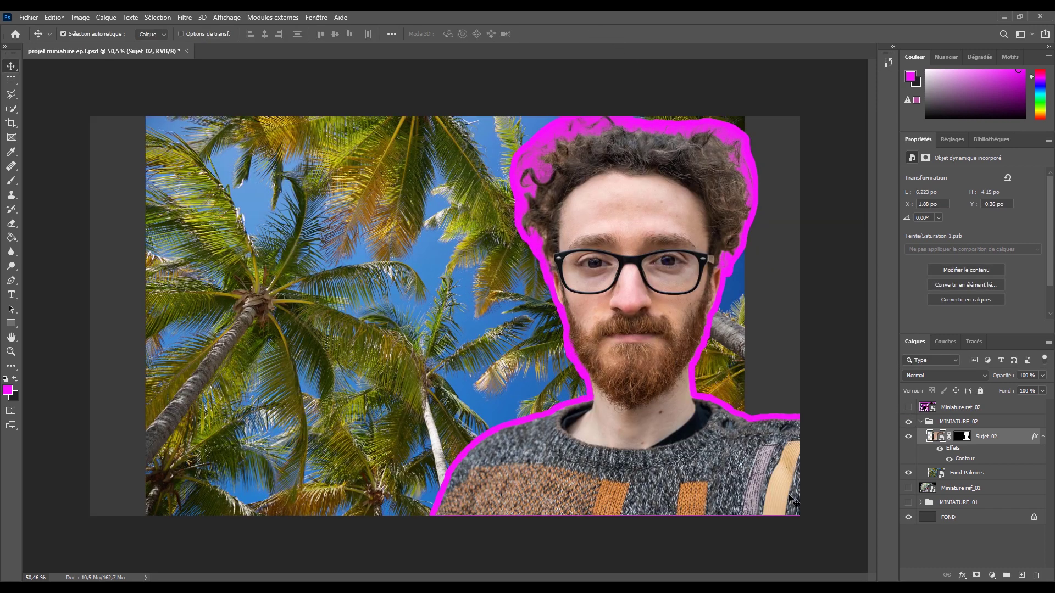
pyautogui.hotkey('ctrl', '-')
pyautogui.click(928, 472)
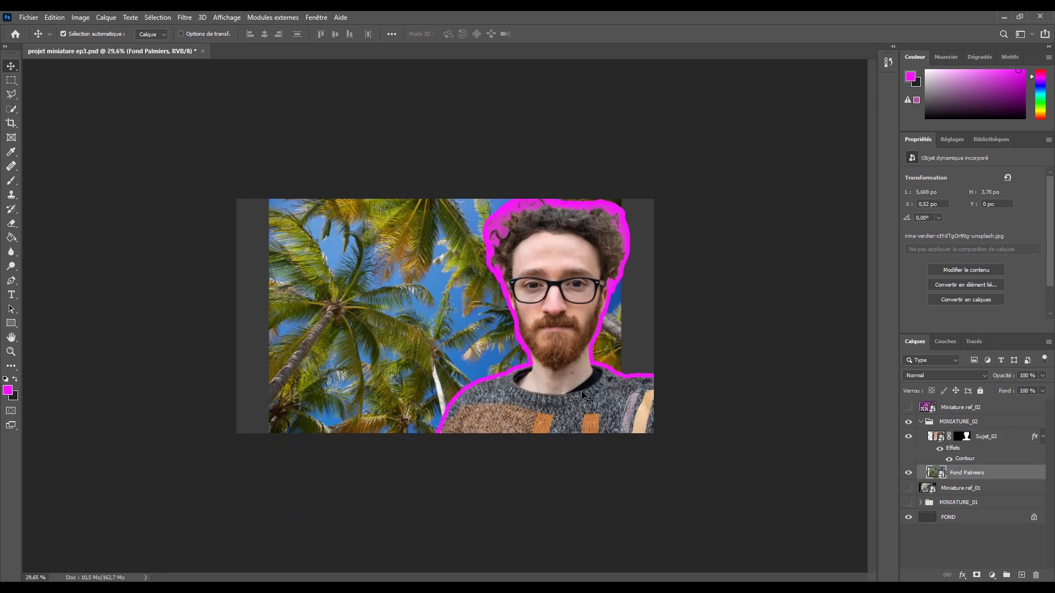
pyautogui.hotkey('ctrl', 't')
pyautogui.moveTo(268, 199); pyautogui.dragTo(240, 180)
pyautogui.moveTo(627, 173)
pyautogui.mouseDown()
pyautogui.moveTo(697, 161)
pyautogui.moveTo(643, 190)
pyautogui.moveTo(652, 178)
pyautogui.mouseUp()
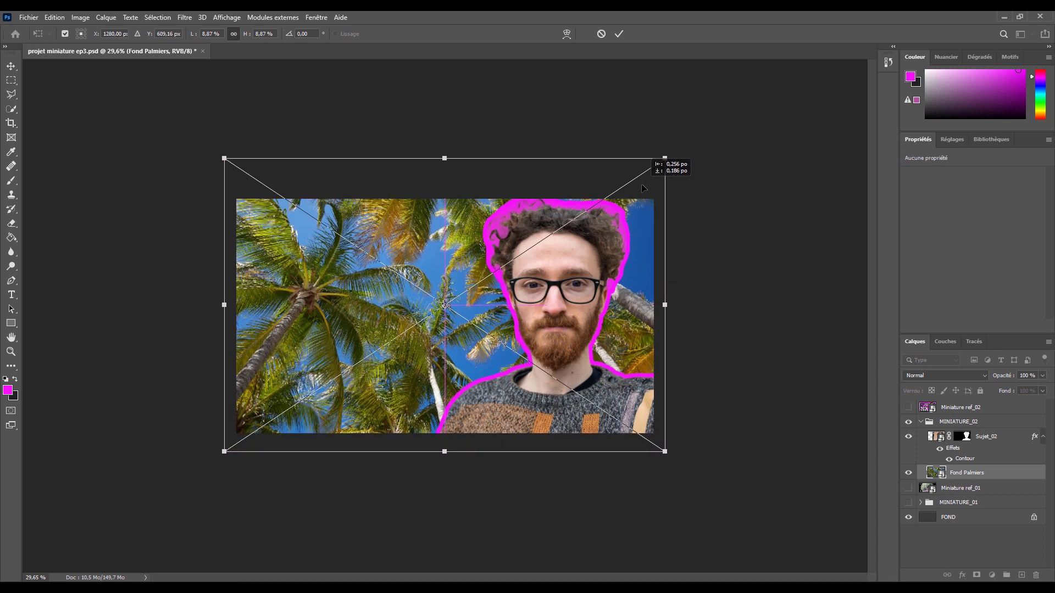
pyautogui.click(621, 35)
pyautogui.press('alt')
pyautogui.click(908, 408)
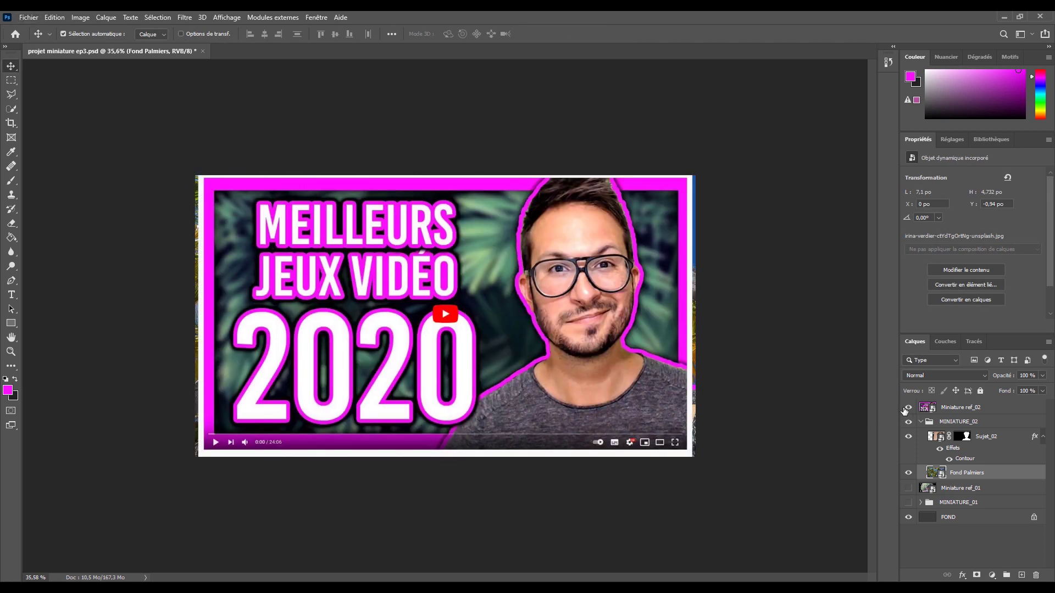
pyautogui.click(908, 408)
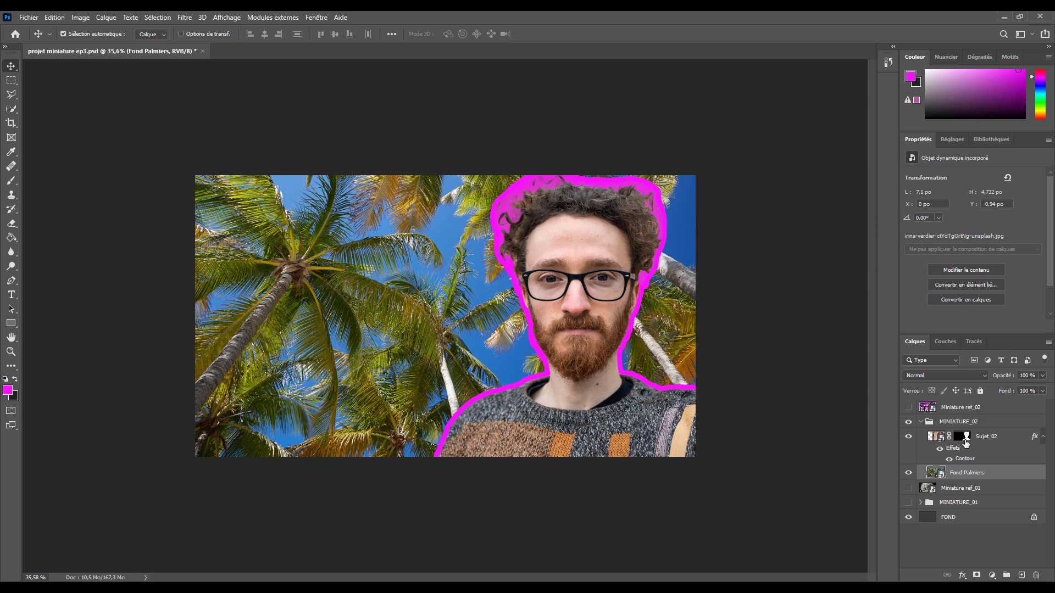
# Apply a Field Blur of about 120 px to Fond Palmiers and compare it with Miniature ref_02.
pyautogui.click(185, 17)
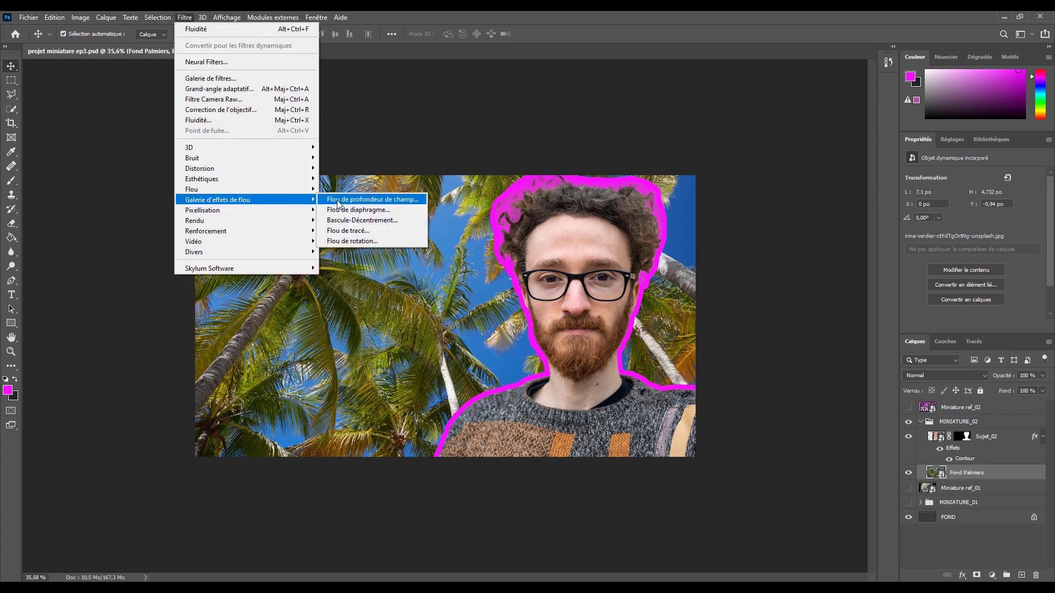
pyautogui.moveTo(247, 189)
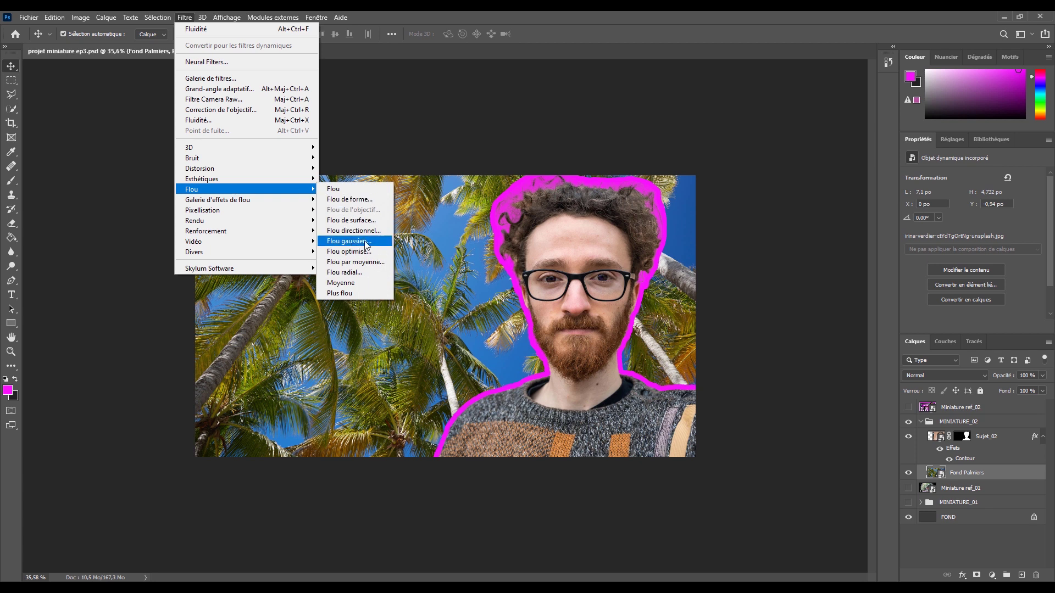
pyautogui.click(341, 200)
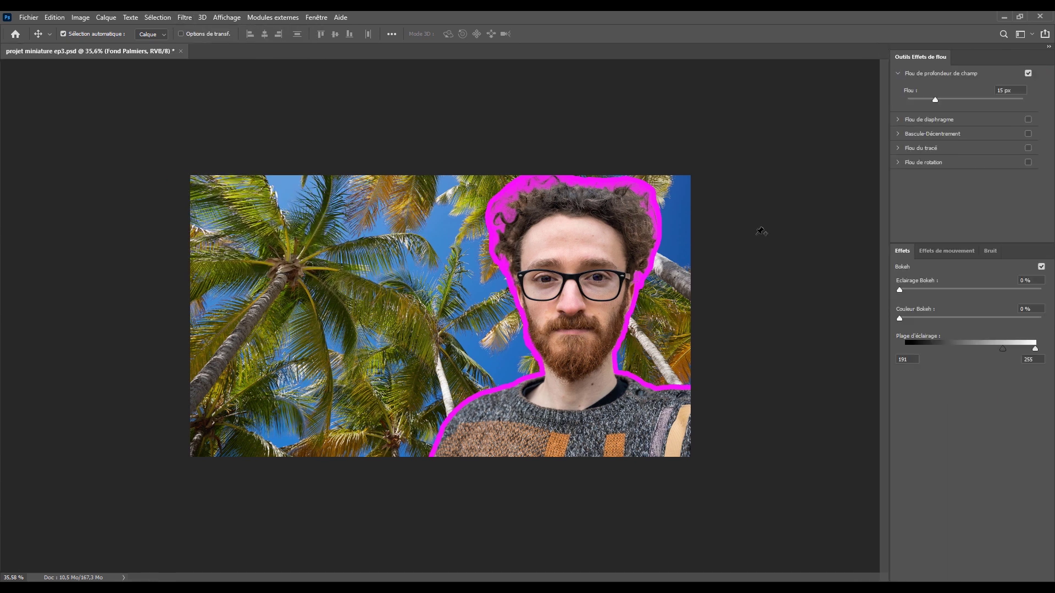
pyautogui.moveTo(940, 98); pyautogui.dragTo(965, 100)
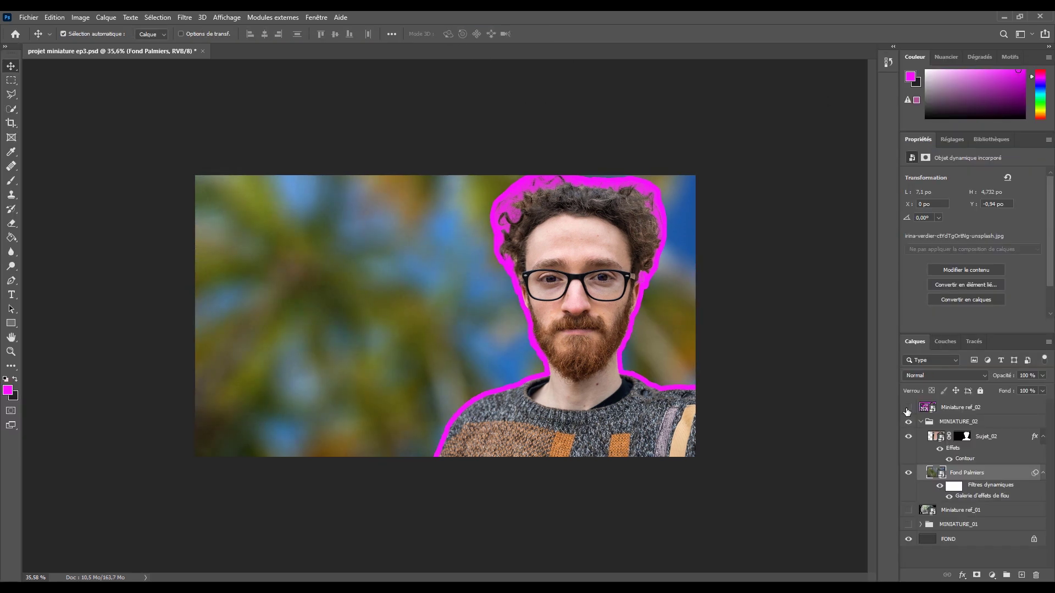
pyautogui.click(908, 407)
pyautogui.click(908, 408)
pyautogui.click(907, 409)
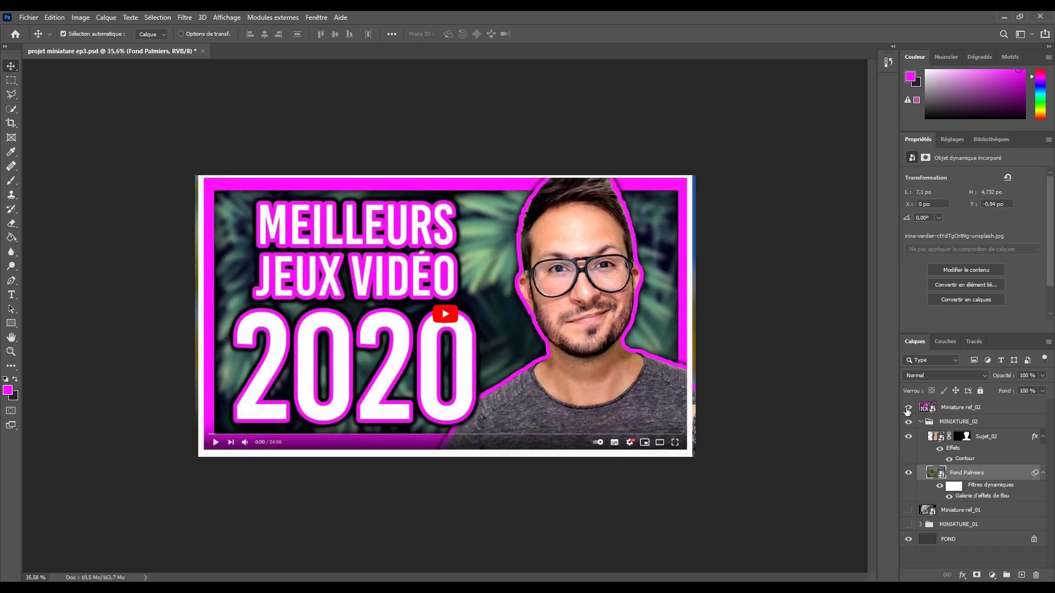
pyautogui.click(907, 409)
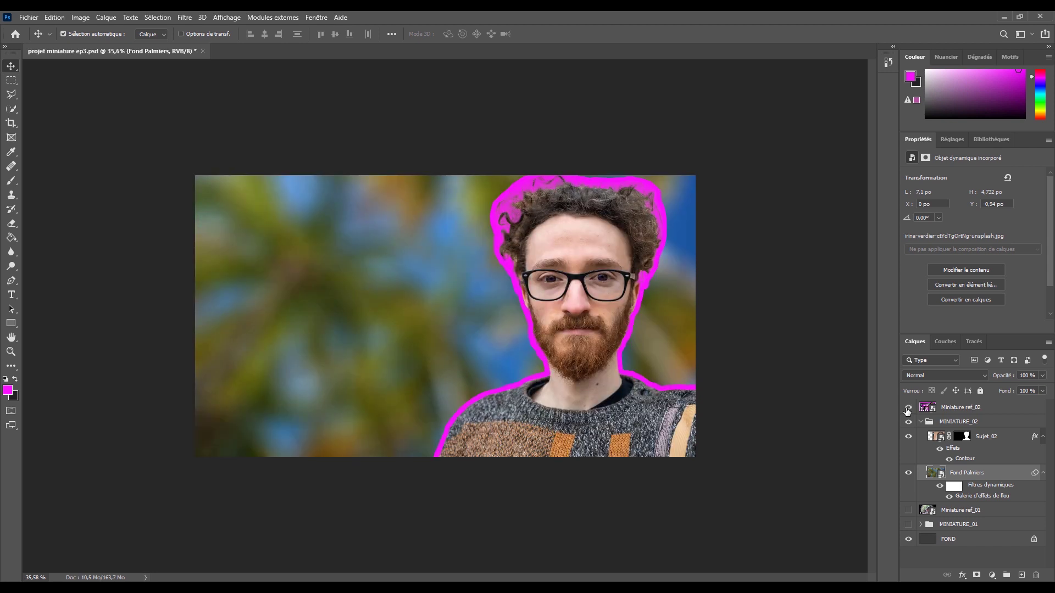
pyautogui.click(907, 409)
pyautogui.click(907, 409)
pyautogui.click(1043, 473)
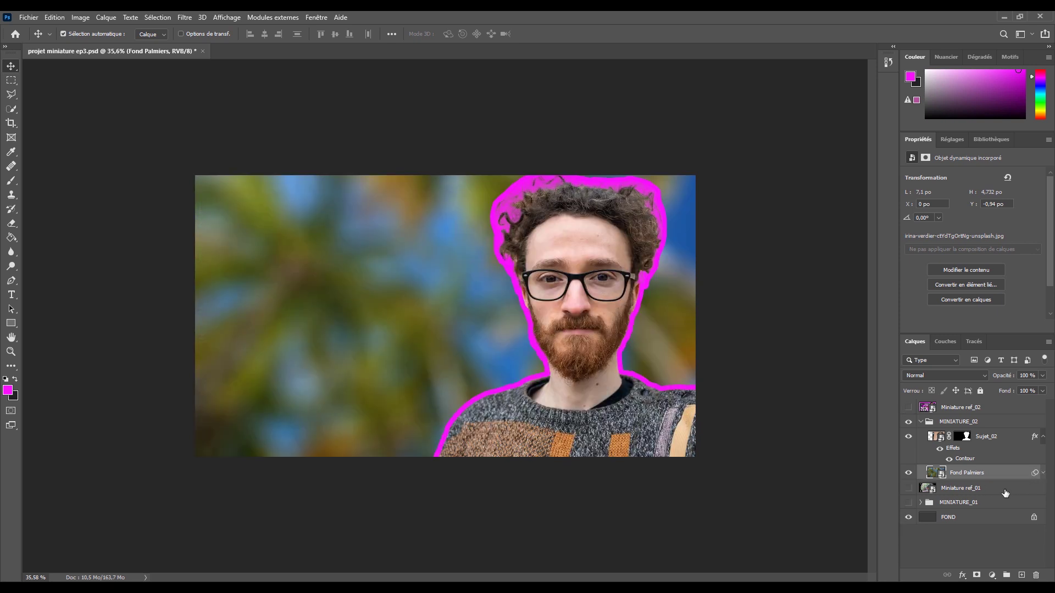
# In Camera Raw, set the green primary hue to +74 and shift the yellow, green and turquoise hues.
pyautogui.click(185, 17)
pyautogui.press('Escape')
pyautogui.hotkey('ctrl', 'shift', 'a')
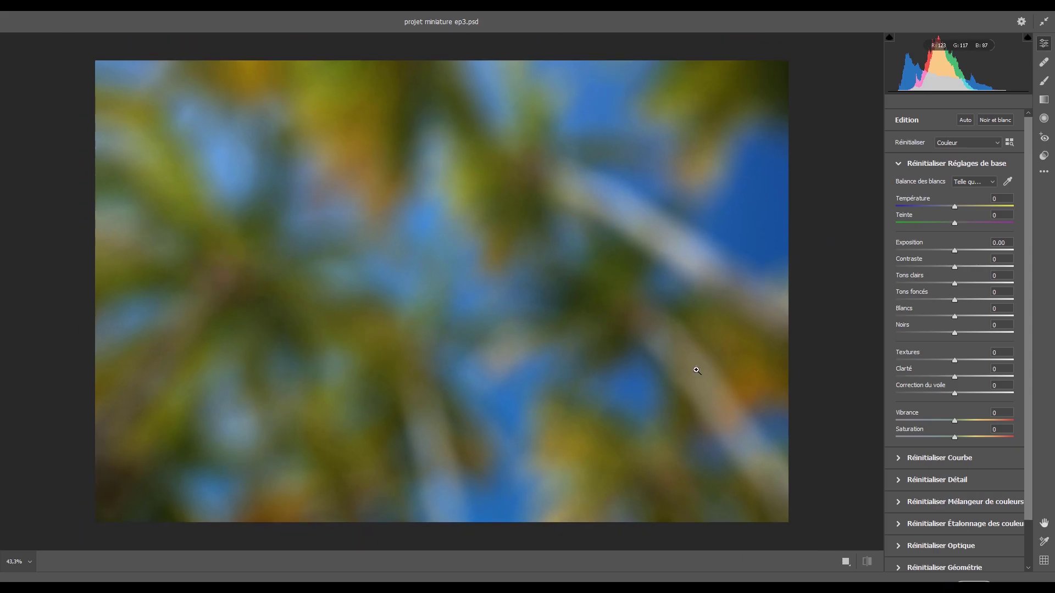
pyautogui.click(925, 339)
pyautogui.moveTo(954, 478); pyautogui.dragTo(998, 478)
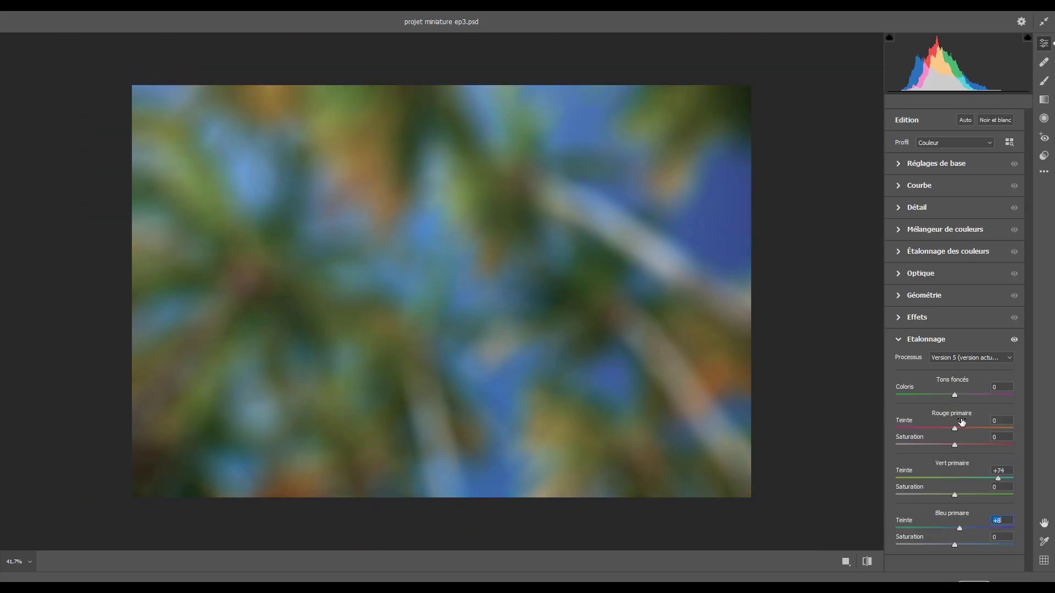
pyautogui.moveTo(954, 341)
pyautogui.mouseDown()
pyautogui.moveTo(965, 324)
pyautogui.moveTo(962, 358)
pyautogui.mouseUp()
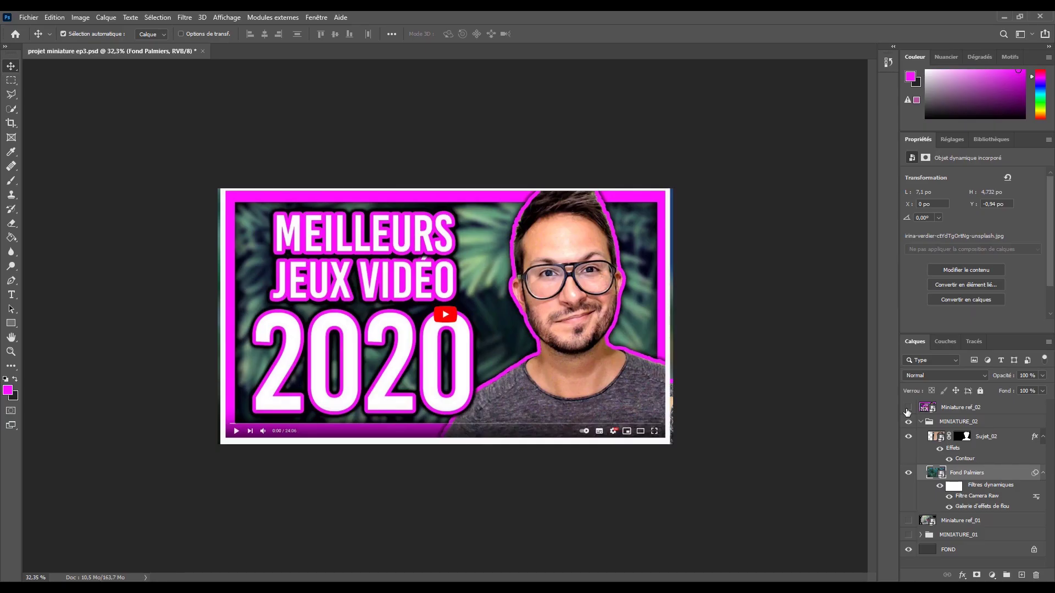
pyautogui.click(908, 408)
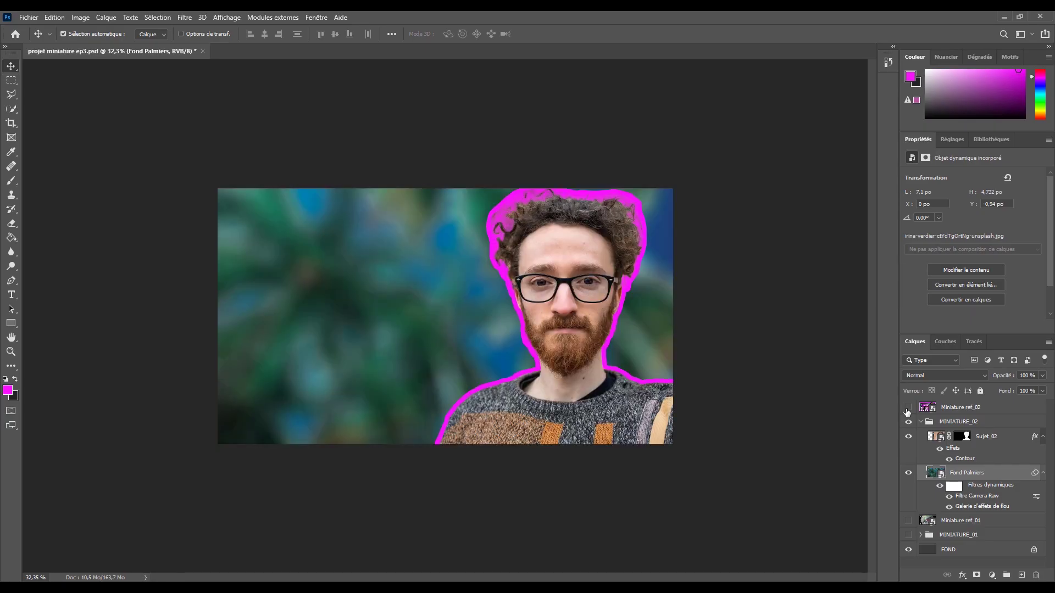
pyautogui.scroll(1, 767, 376)
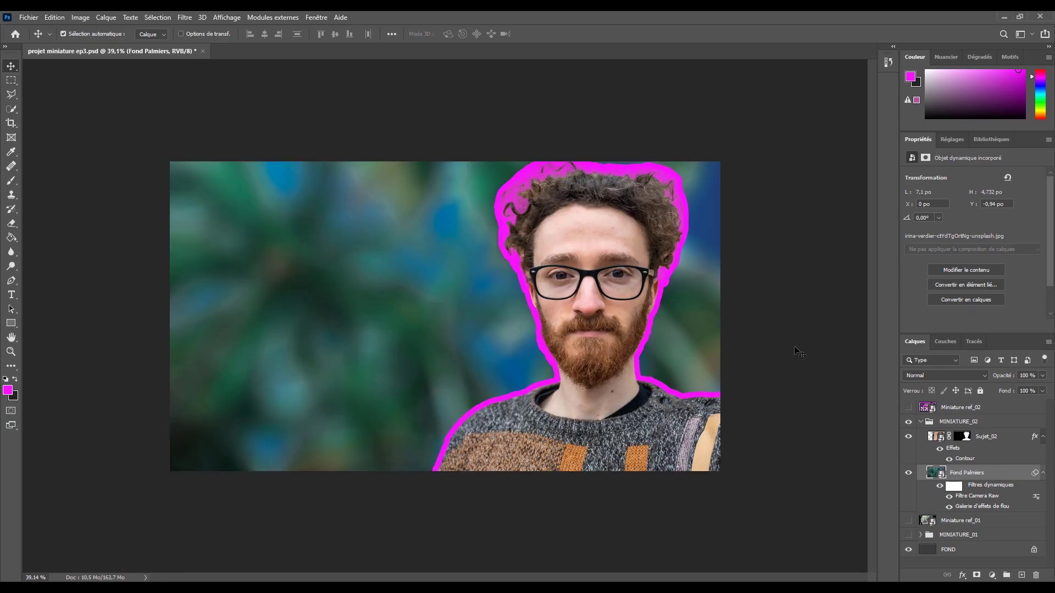
pyautogui.scroll(-1, 812, 384)
pyautogui.click(1042, 473)
pyautogui.click(908, 473)
pyautogui.click(909, 408)
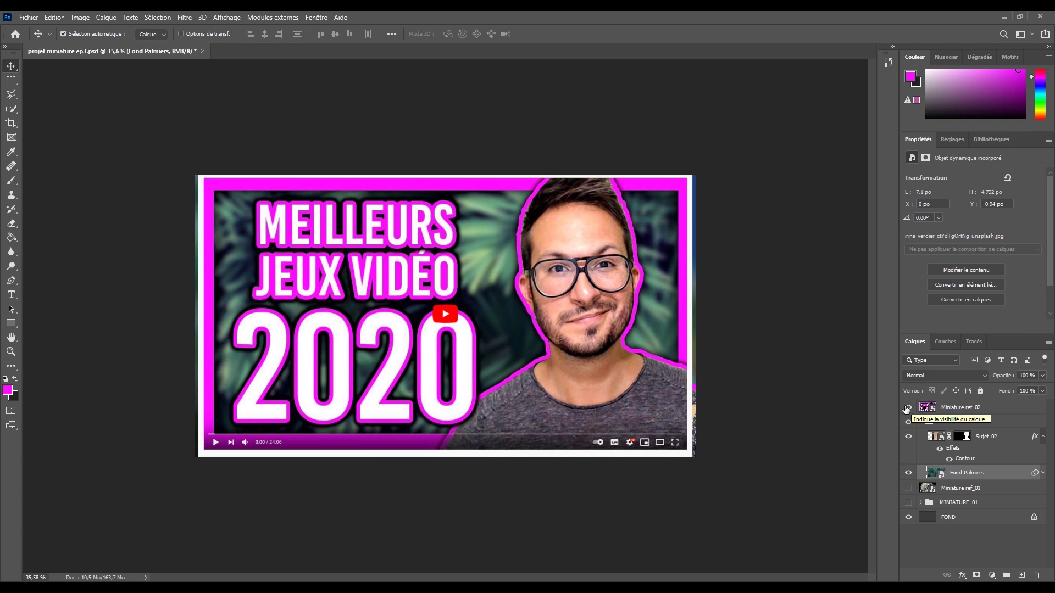
pyautogui.click(908, 407)
pyautogui.click(978, 422)
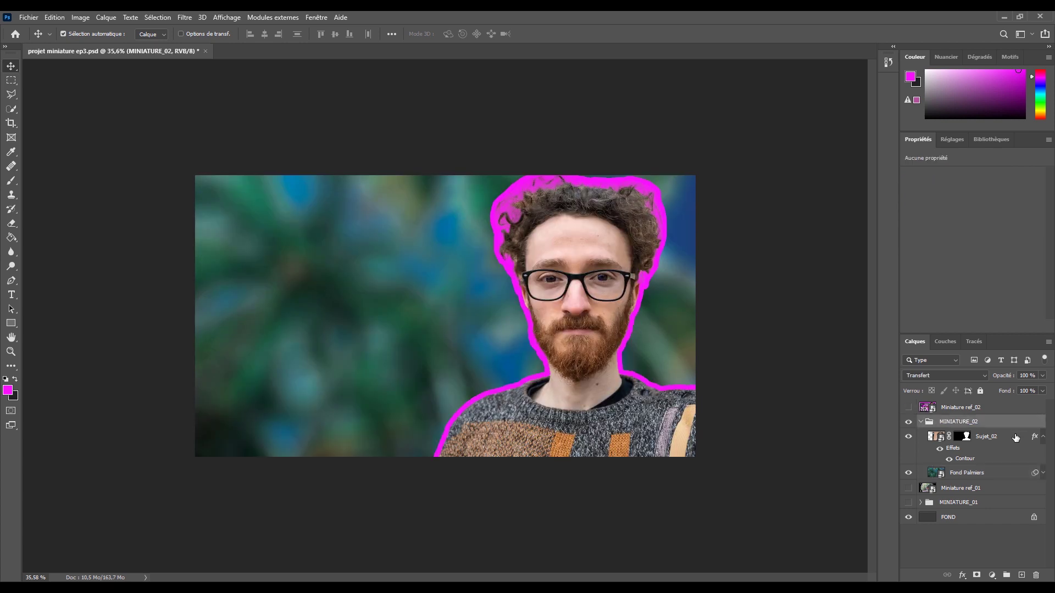
pyautogui.click(977, 462)
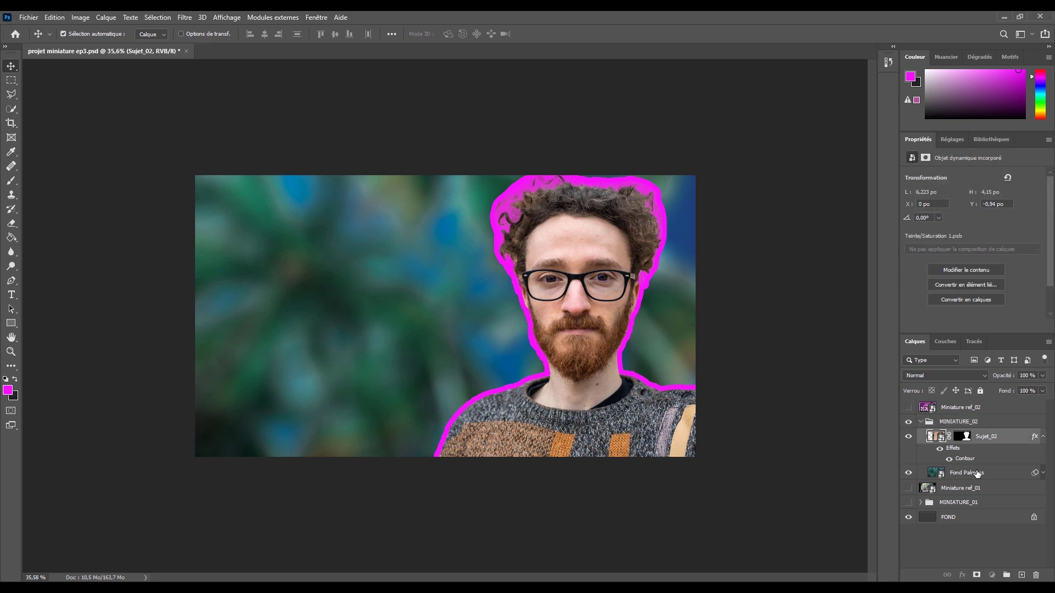
pyautogui.click(978, 473)
pyautogui.click(10, 323)
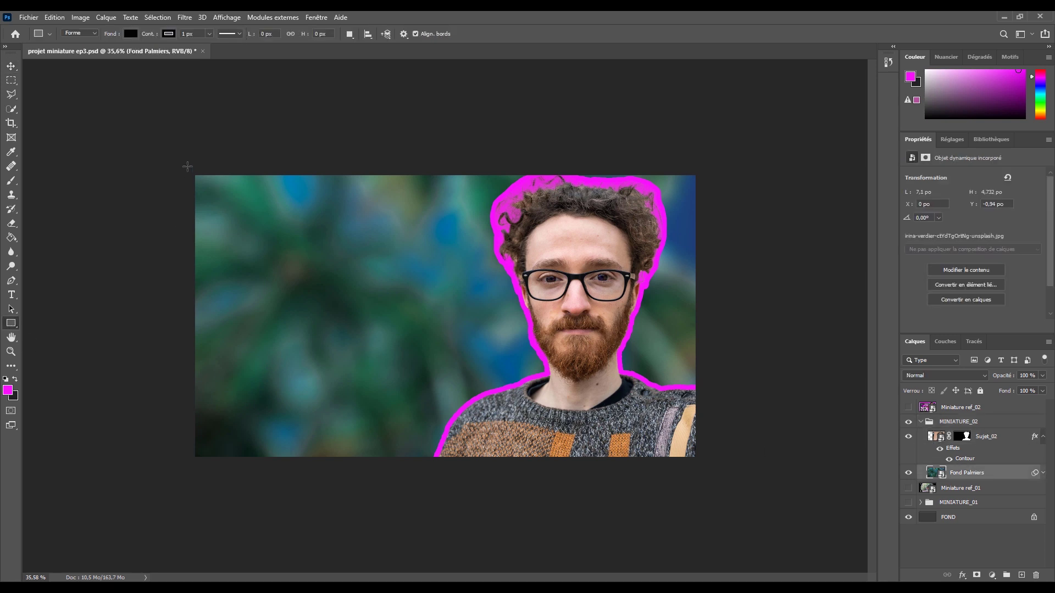
# Draw a canvas-sized rectangle and pull each edge slightly inward.
pyautogui.moveTo(187, 167); pyautogui.dragTo(719, 472)
pyautogui.hotkey('ctrl', 't')
pyautogui.moveTo(453, 166); pyautogui.dragTo(453, 175)
pyautogui.moveTo(719, 319); pyautogui.dragTo(695, 324)
pyautogui.moveTo(462, 466); pyautogui.dragTo(462, 457)
pyautogui.moveTo(187, 318); pyautogui.dragTo(195, 319)
pyautogui.click(611, 34)
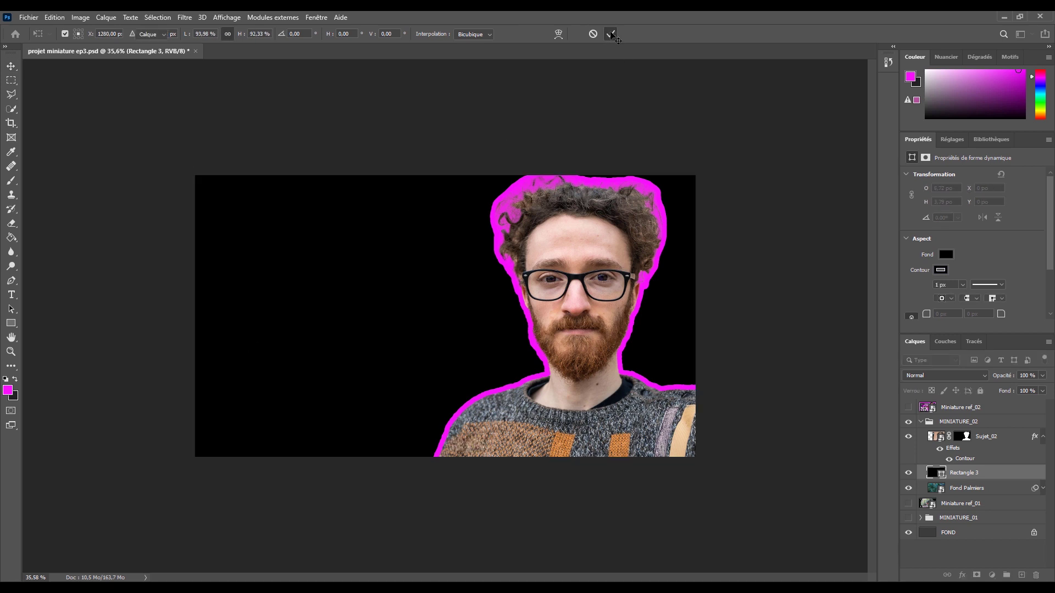
# Give the rectangle no fill and a thick magenta border, then compare with the reference.
pyautogui.click(946, 255)
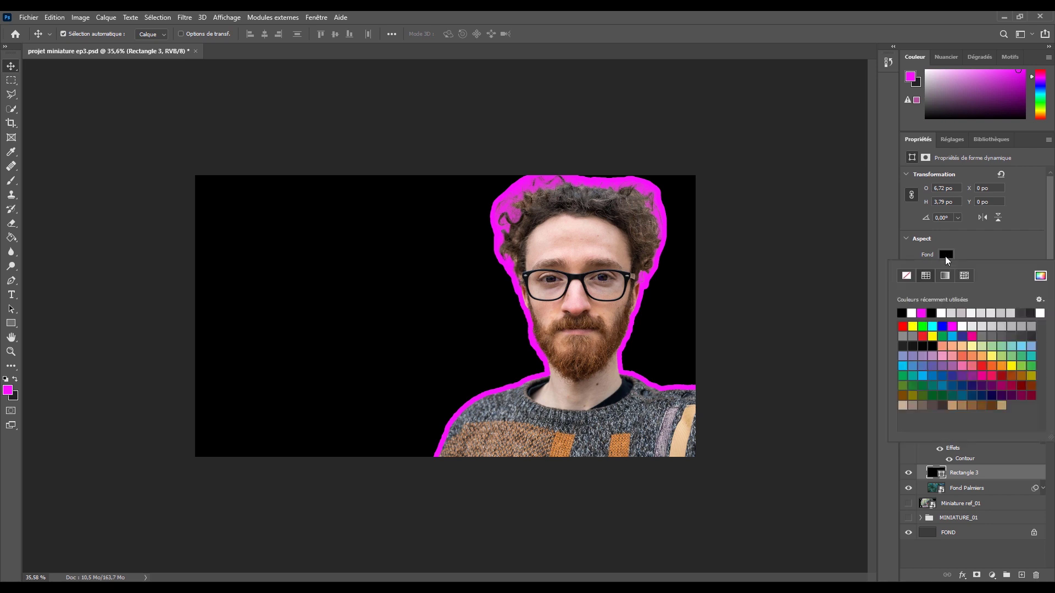
pyautogui.click(905, 275)
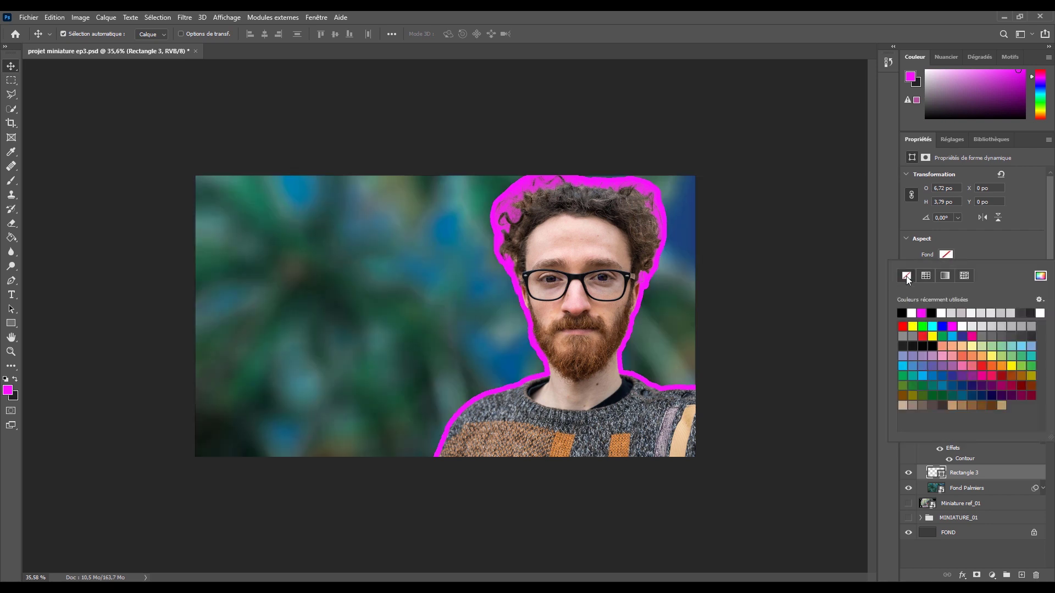
pyautogui.click(952, 238)
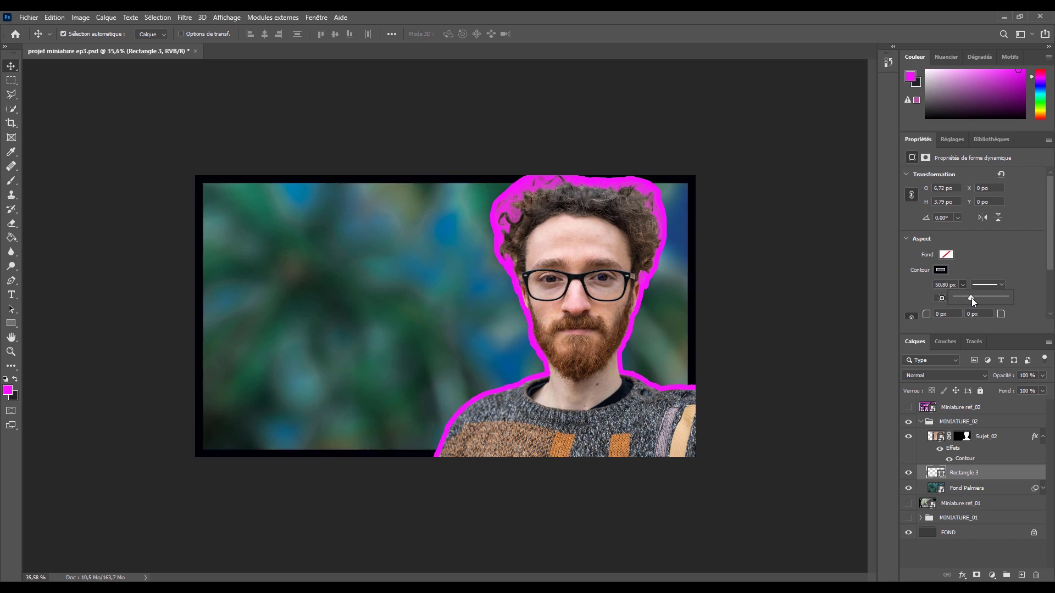
pyautogui.click(941, 270)
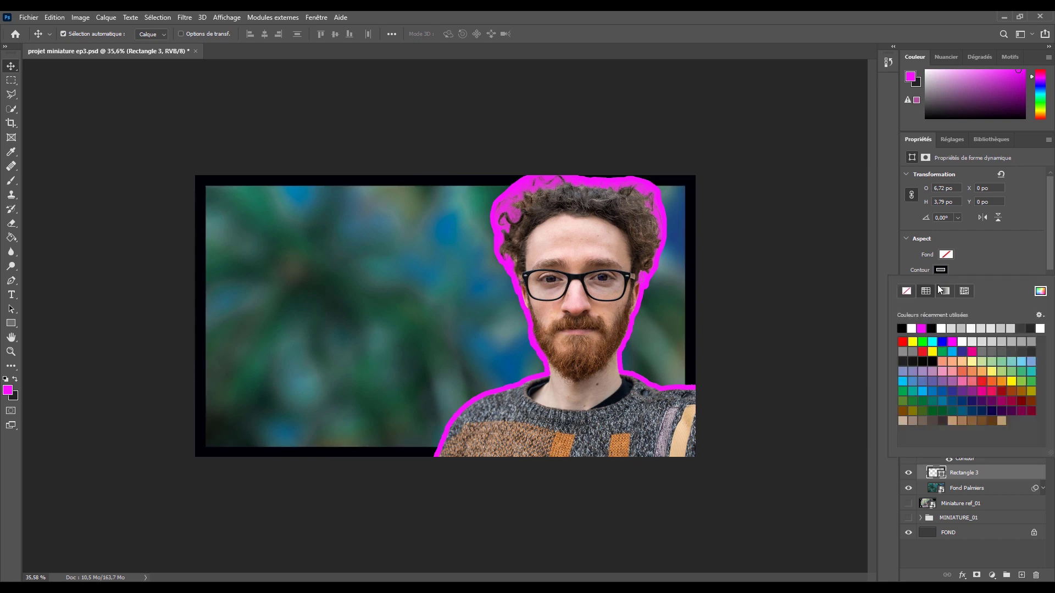
pyautogui.click(930, 328)
pyautogui.click(932, 328)
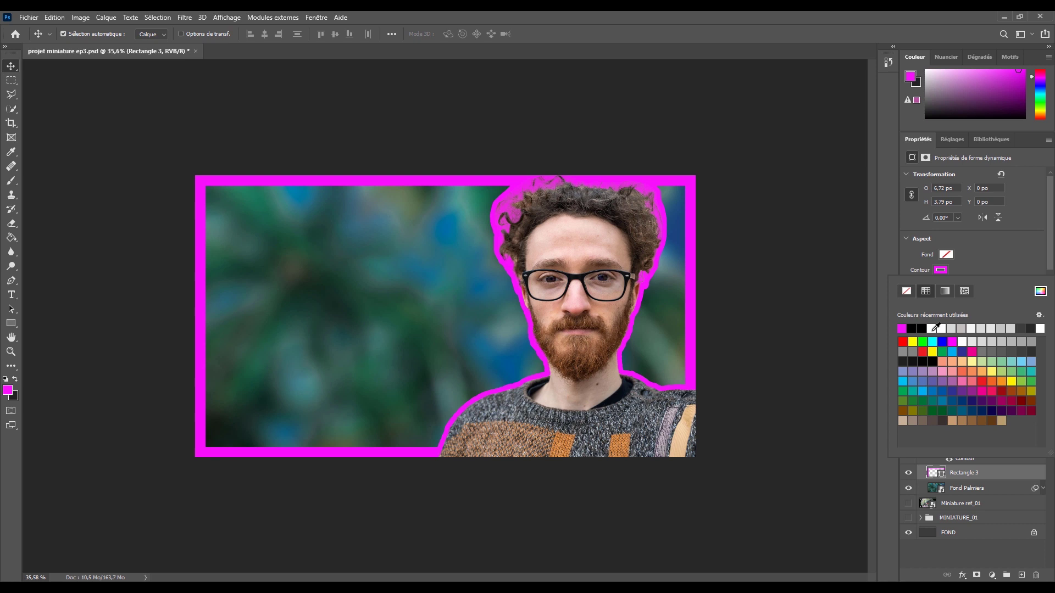
pyautogui.click(990, 246)
pyautogui.hotkey('ctrl', 'z')
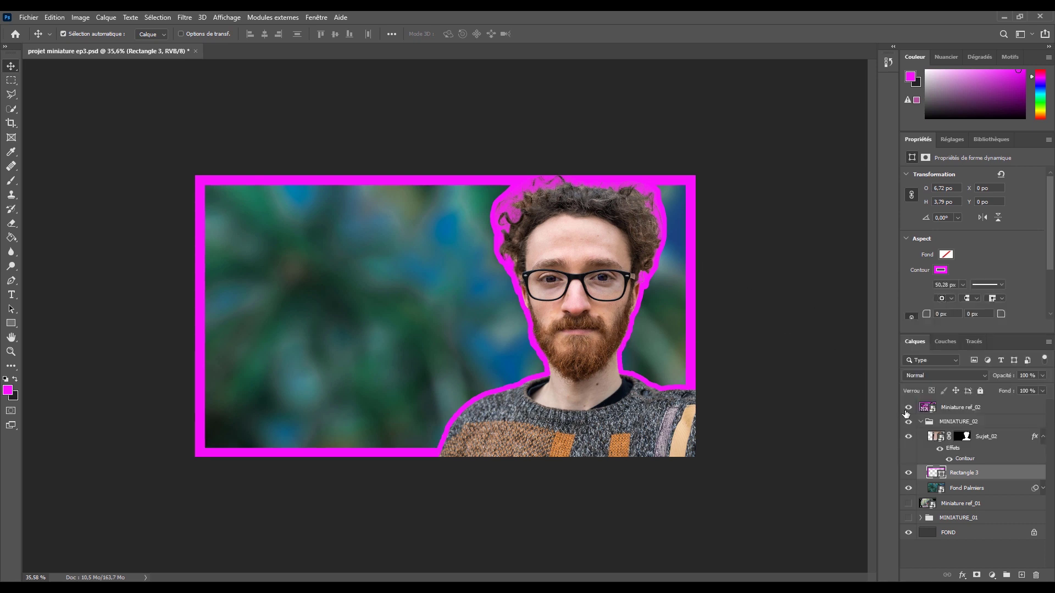
pyautogui.click(906, 409)
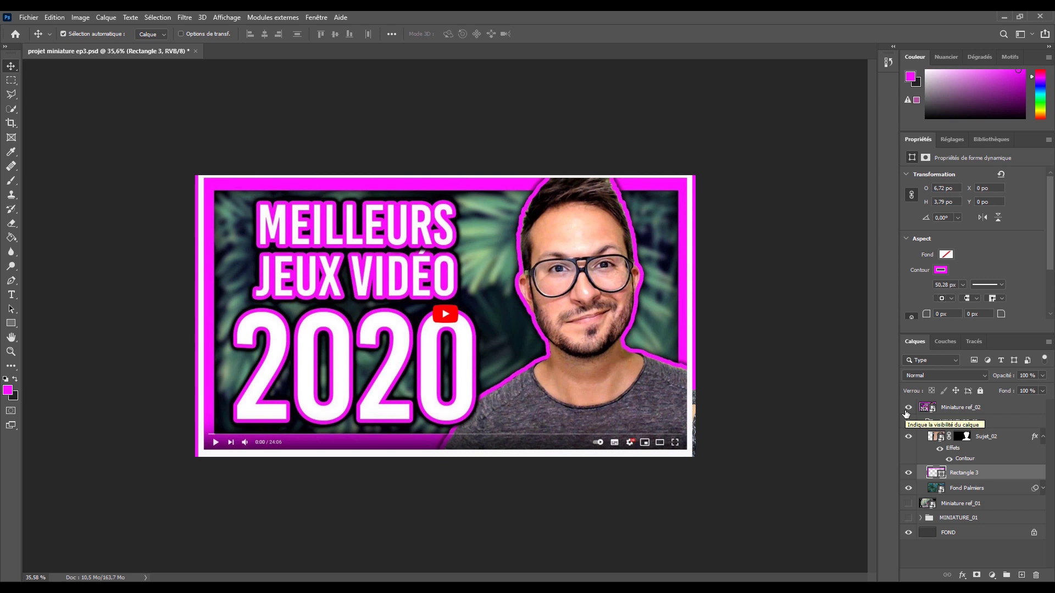
pyautogui.click(908, 409)
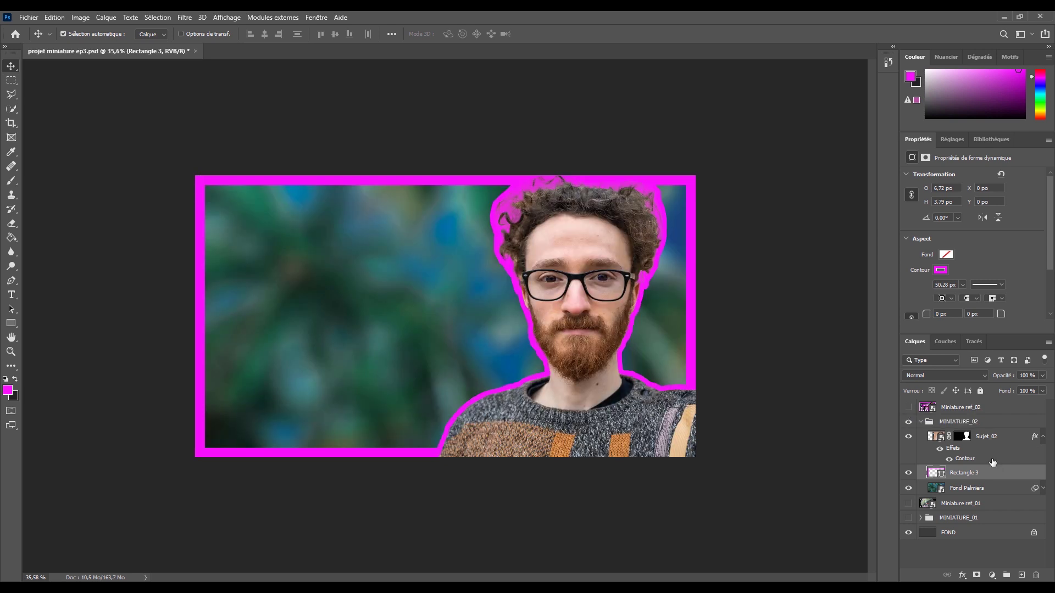
# Add a Sujet_02 drop shadow with 100% opacity, 48% spread and about 62 px size.
pyautogui.doubleClick(1013, 439)
pyautogui.moveTo(677, 100); pyautogui.dragTo(806, 101)
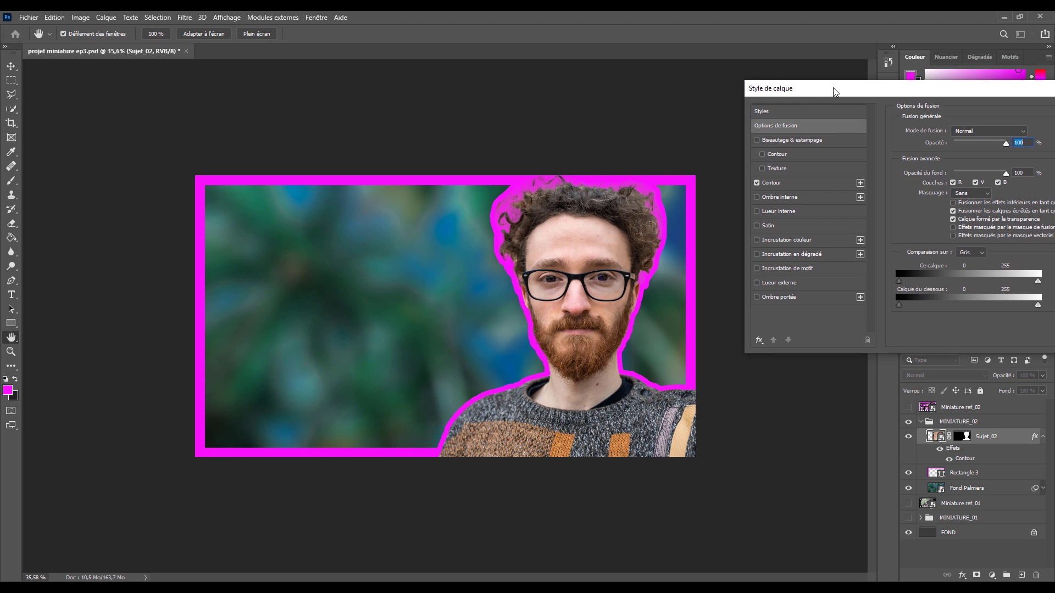
pyautogui.click(749, 308)
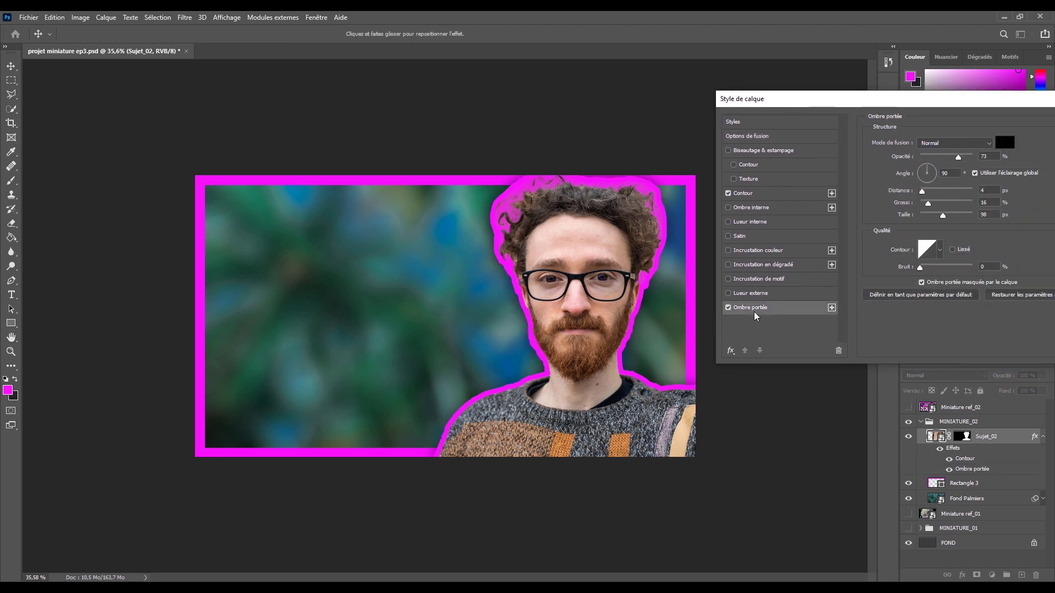
pyautogui.moveTo(941, 215); pyautogui.dragTo(935, 215)
pyautogui.moveTo(928, 202)
pyautogui.mouseDown()
pyautogui.moveTo(945, 202)
pyautogui.moveTo(938, 220)
pyautogui.mouseUp()
pyautogui.moveTo(900, 103); pyautogui.dragTo(730, 87)
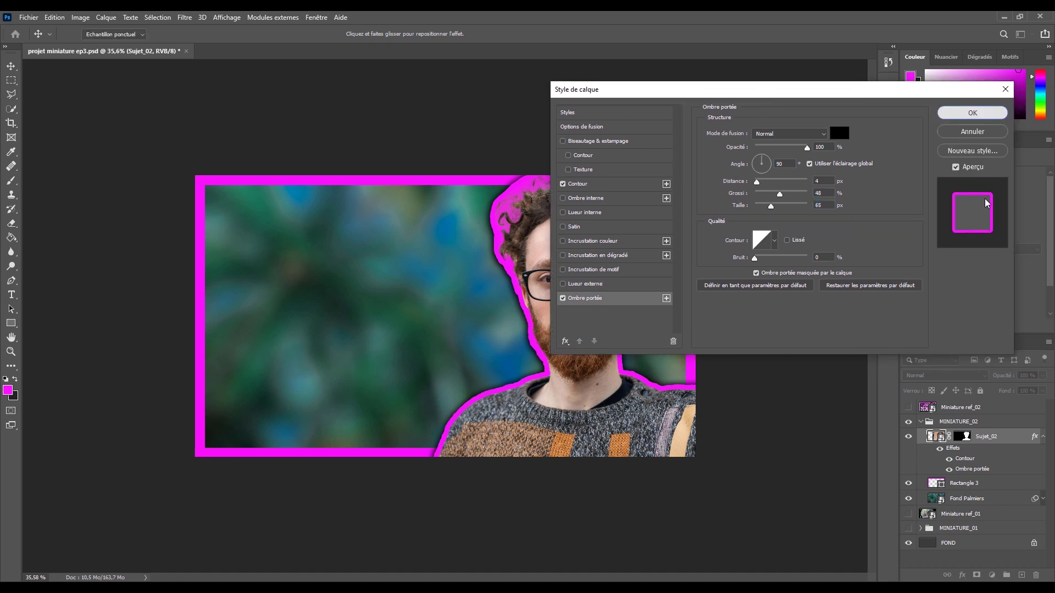
pyautogui.click(972, 112)
pyautogui.click(908, 408)
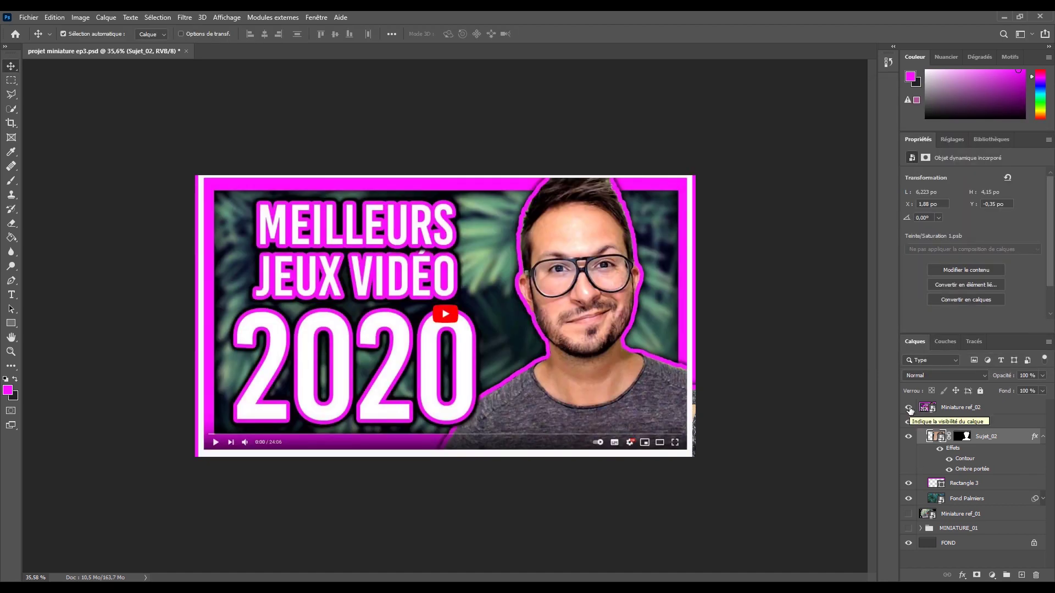
pyautogui.click(908, 407)
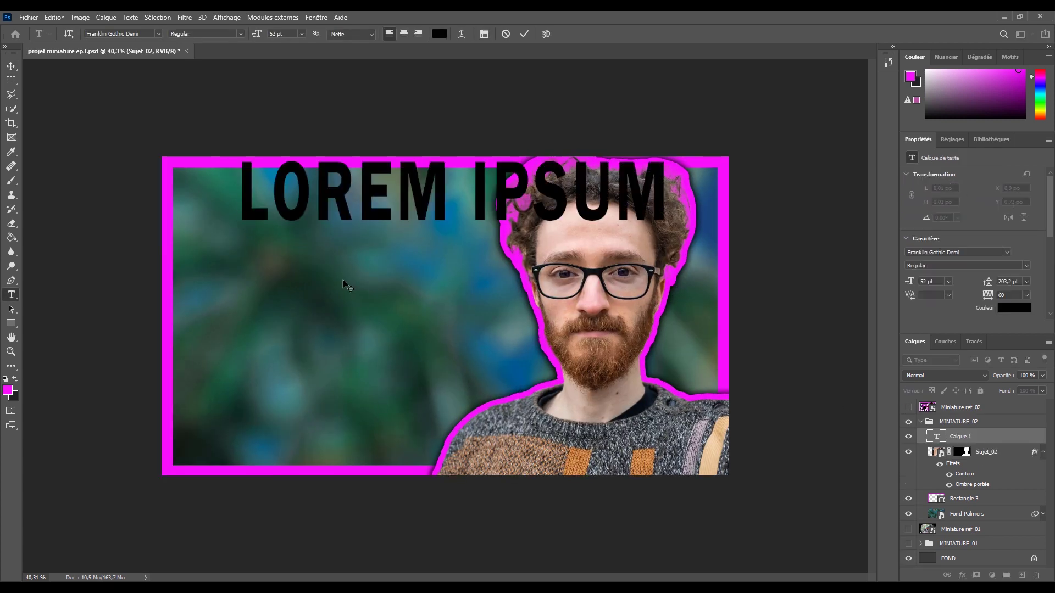
# Type the two-line title 'MEILLEURS' / 'JEUX VIDéos' with 54 pt line spacing.
pyautogui.write('MEILLEURS')
pyautogui.press('Return')
pyautogui.write('JEUX VIDéos')
pyautogui.click(11, 66)
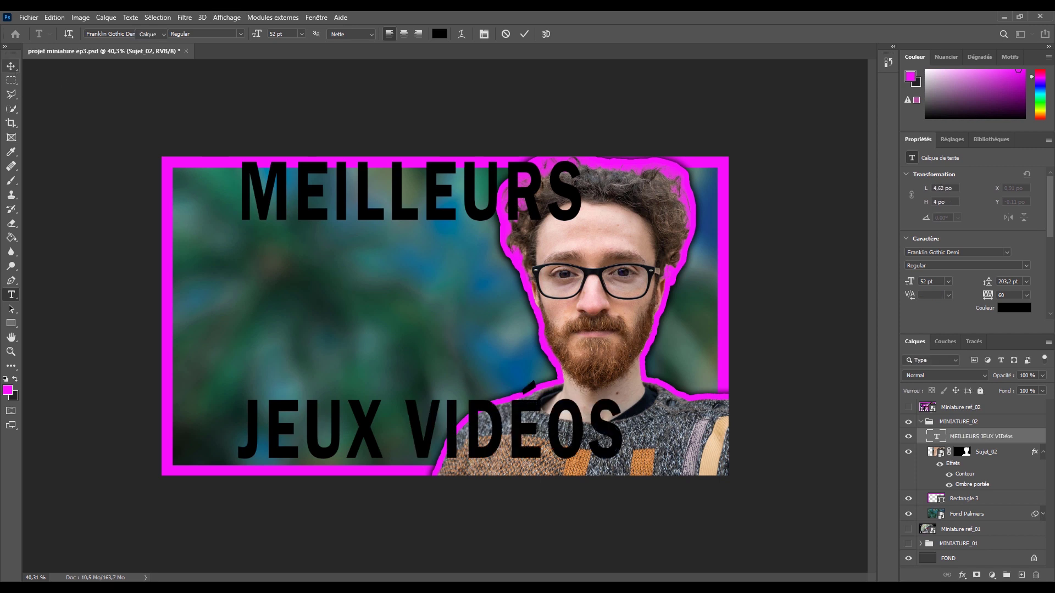
pyautogui.press('Tab')
pyautogui.write('82')
pyautogui.click(1006, 281)
pyautogui.write('54')
pyautogui.press('Return')
# Set the title to 26 pt, move it left, and compare with the reference.
pyautogui.click(928, 280)
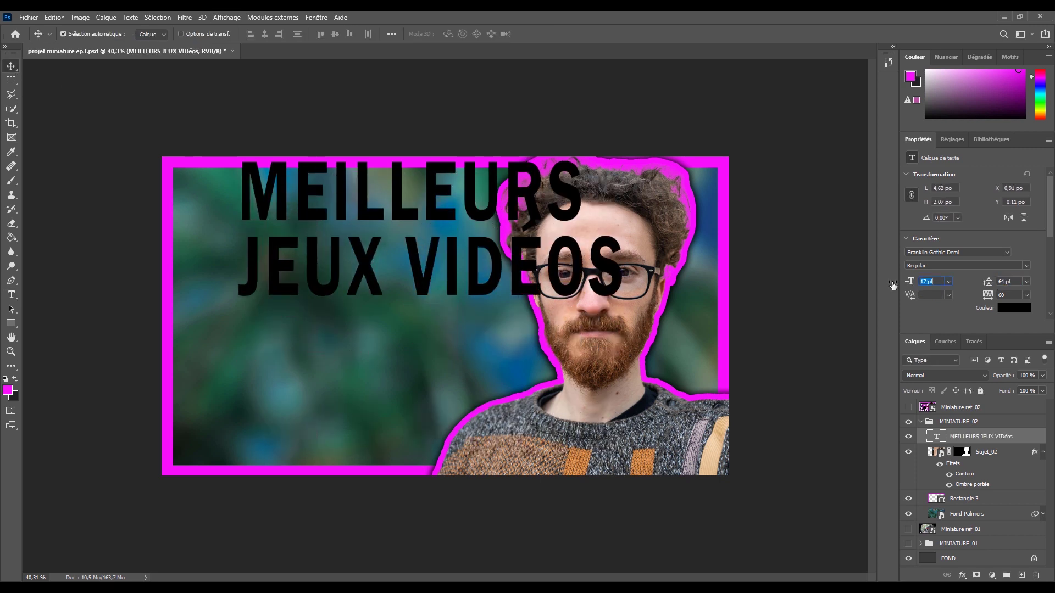
pyautogui.write('26')
pyautogui.press('Return')
pyautogui.moveTo(307, 219); pyautogui.dragTo(293, 221)
pyautogui.click(908, 408)
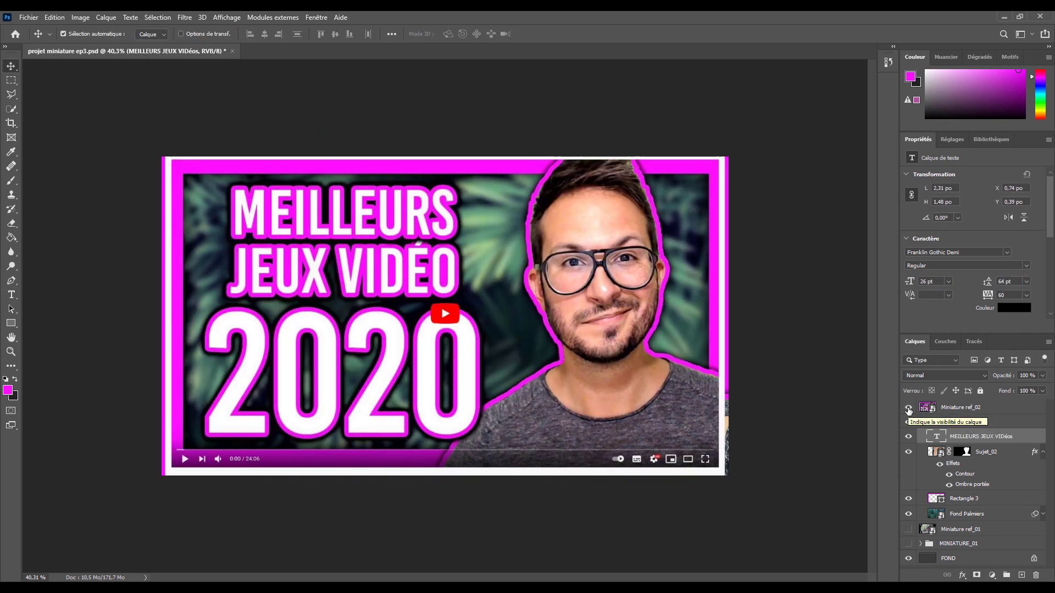
pyautogui.click(908, 407)
# Restyle the title as white Bebas Neue at 46 pt.
pyautogui.click(956, 252)
pyautogui.write('Bebas')
pyautogui.press('Return')
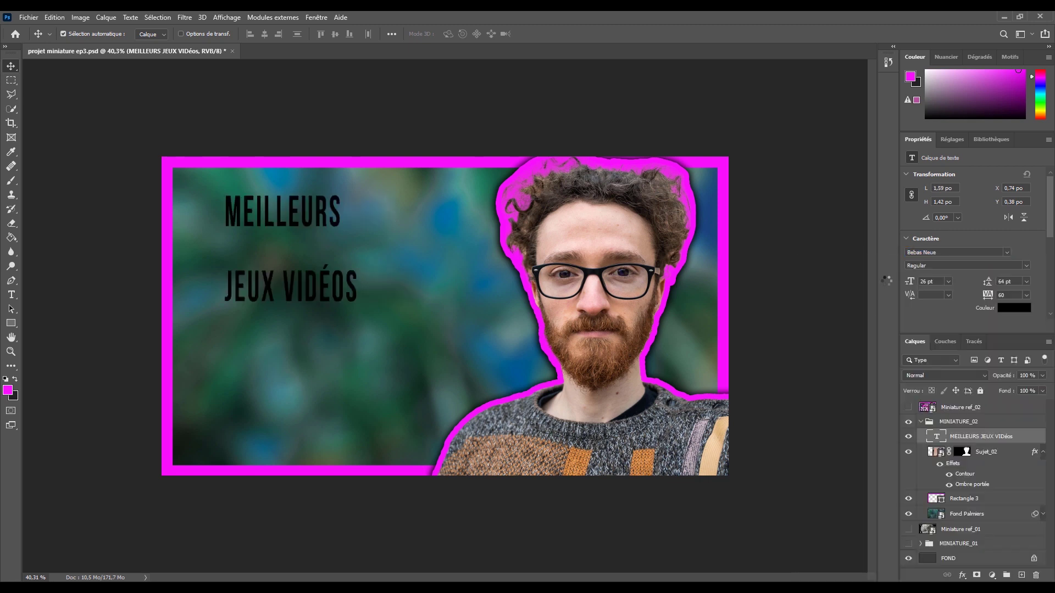
pyautogui.moveTo(909, 281); pyautogui.dragTo(978, 281)
pyautogui.click(1015, 306)
pyautogui.click(743, 238)
pyautogui.click(1000, 242)
pyautogui.click(908, 408)
# Adjust the title's vertical scale to 139% and check it against the reference.
pyautogui.moveTo(1048, 224); pyautogui.dragTo(1048, 250)
pyautogui.moveTo(989, 222); pyautogui.dragTo(1003, 223)
pyautogui.moveTo(910, 225); pyautogui.dragTo(907, 225)
pyautogui.click(908, 407)
pyautogui.click(908, 408)
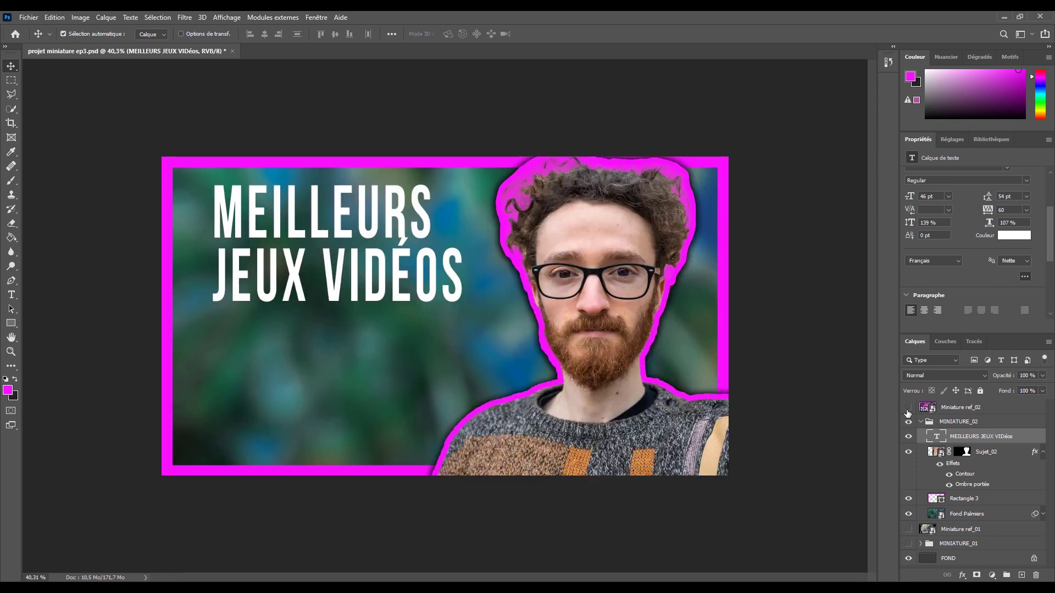
# Delete the JEUX VIDÉOS line so the title reads MEILLEURS, then nudge it right.
pyautogui.press('t')
pyautogui.moveTo(501, 280); pyautogui.dragTo(212, 274)
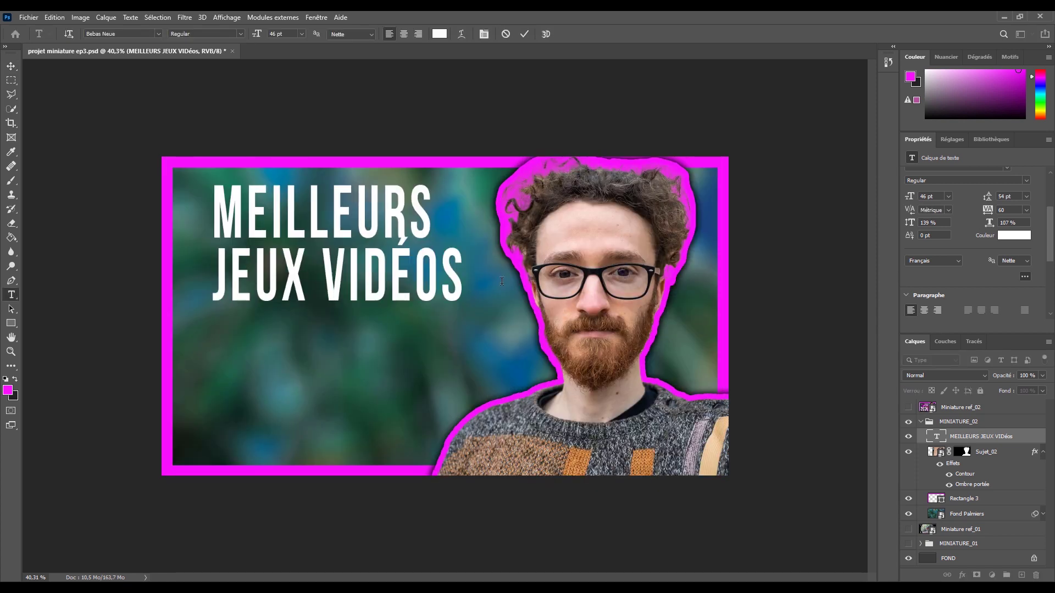
pyautogui.press('BackSpace')
pyautogui.hotkey('ctrl', 'Return')
pyautogui.press('v')
pyautogui.click(908, 407)
pyautogui.moveTo(291, 218); pyautogui.dragTo(346, 293)
# Retype the duplicated title as 'JEUX VIDÉOS' and align it under MEILLEURS.
pyautogui.doubleClick(258, 277)
pyautogui.hotkey('ctrl', 'a')
pyautogui.write('JEUX VIDÉOS')
pyautogui.hotkey('ctrl', 'Return')
pyautogui.moveTo(258, 299); pyautogui.dragTo(252, 299)
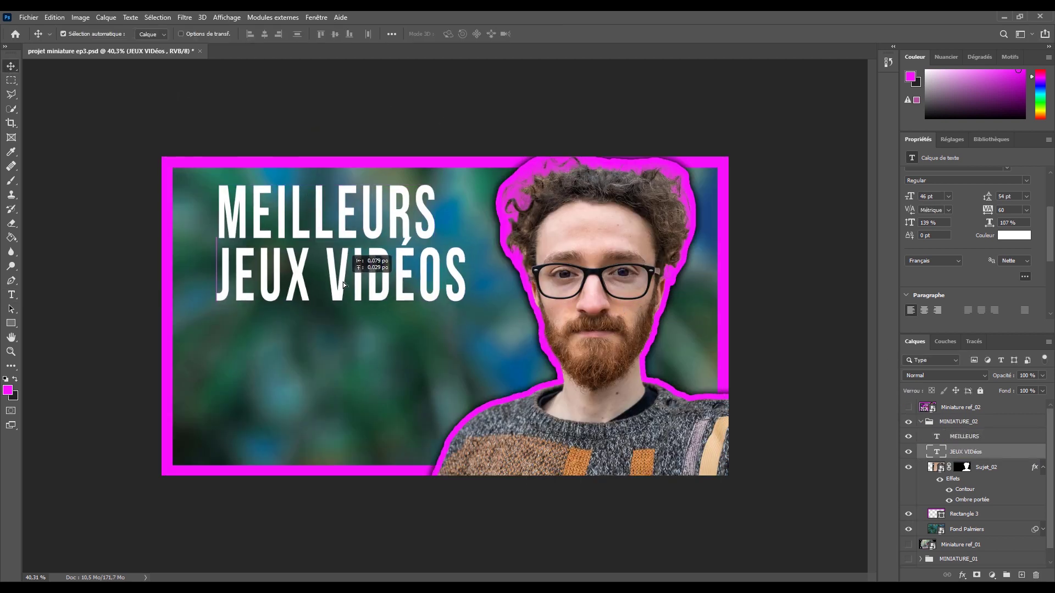
pyautogui.click(908, 408)
pyautogui.click(908, 408)
pyautogui.click(961, 408)
# Widen MEILLEURS to 117% horizontal scale and give it a pink stroke and drop shadow.
pyautogui.click(971, 439)
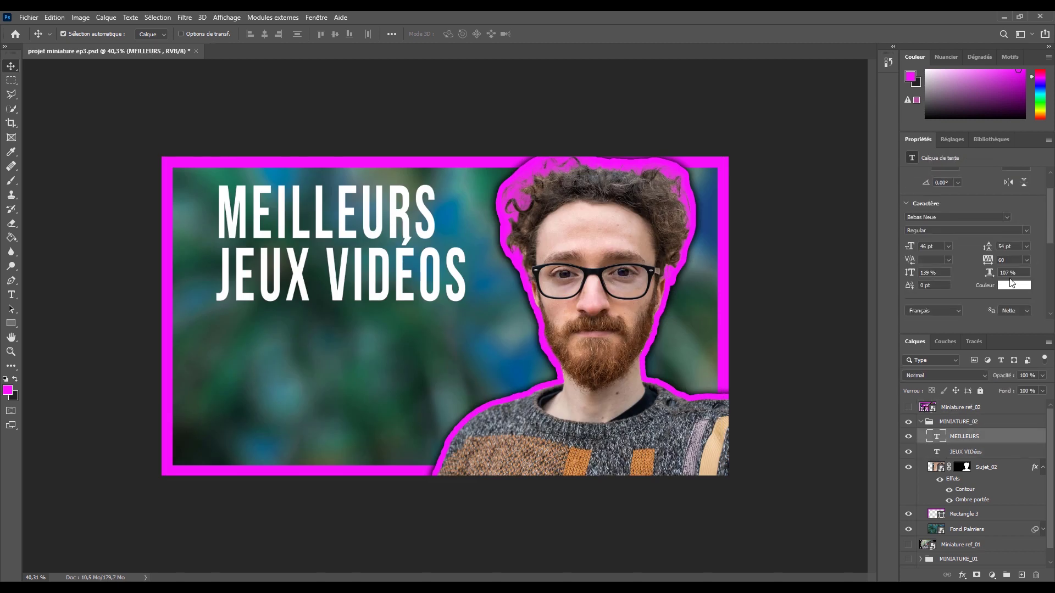
pyautogui.click(983, 452)
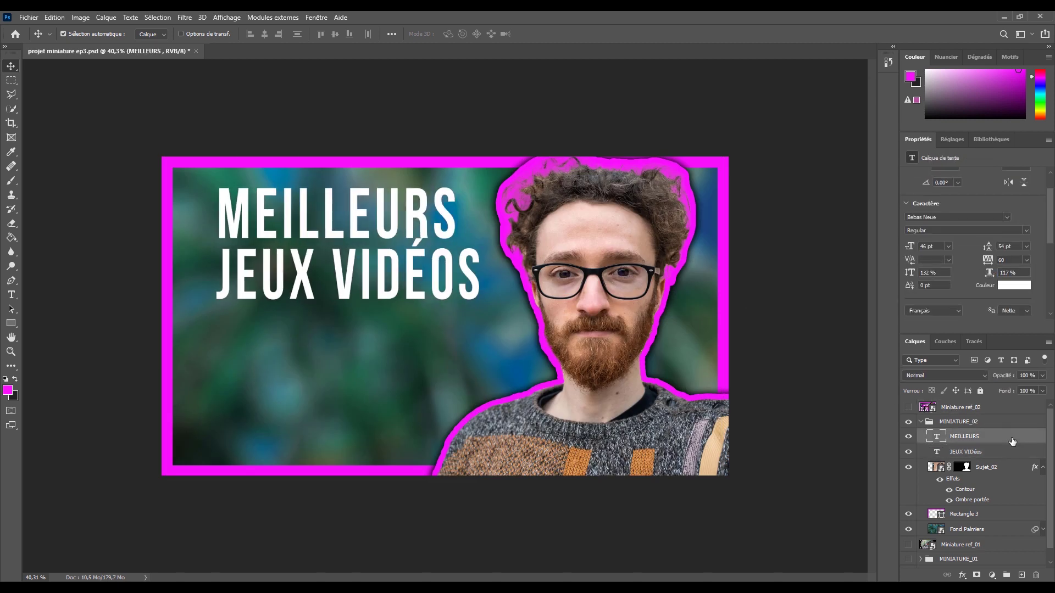
pyautogui.doubleClick(1001, 437)
pyautogui.click(565, 190)
pyautogui.click(972, 113)
pyautogui.click(908, 407)
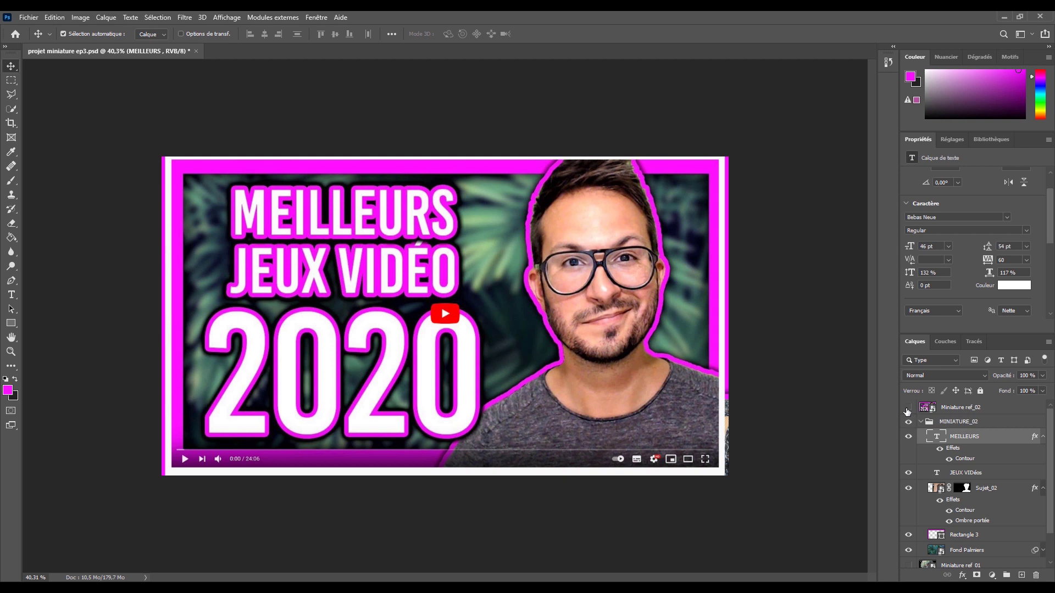
pyautogui.click(908, 408)
pyautogui.doubleClick(999, 439)
pyautogui.click(563, 299)
pyautogui.click(971, 114)
# Give JEUX VIDÉOS the same pink stroke and drop shadow.
pyautogui.doubleClick(1000, 484)
pyautogui.click(563, 183)
pyautogui.click(563, 298)
pyautogui.click(972, 113)
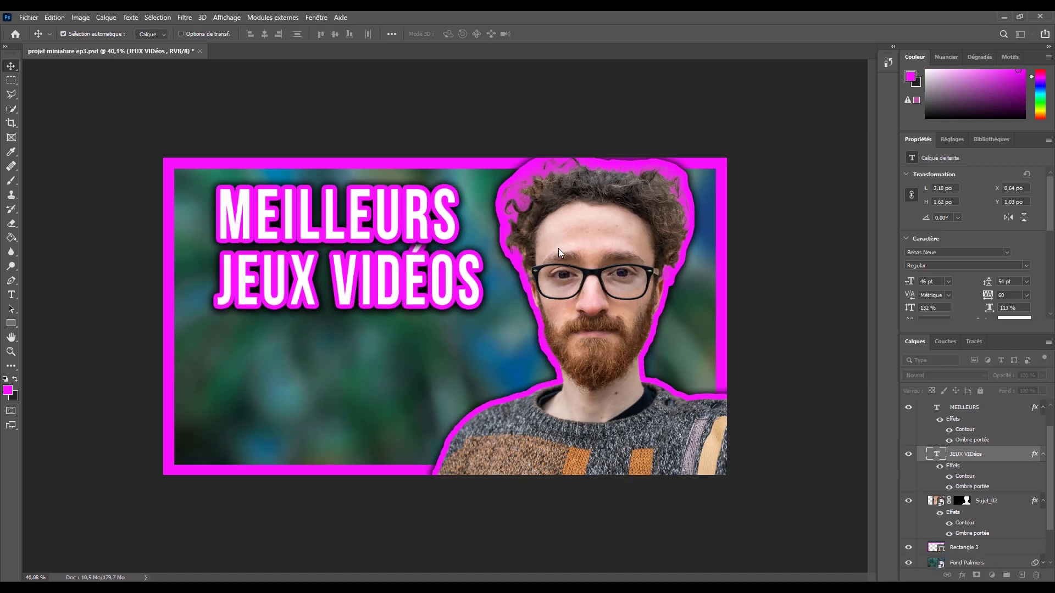
# Collapse the effects lists of the title layers and Sujet_02, then compare with the reference.
pyautogui.scroll(-2, 559, 252)
pyautogui.scroll(1, 671, 324)
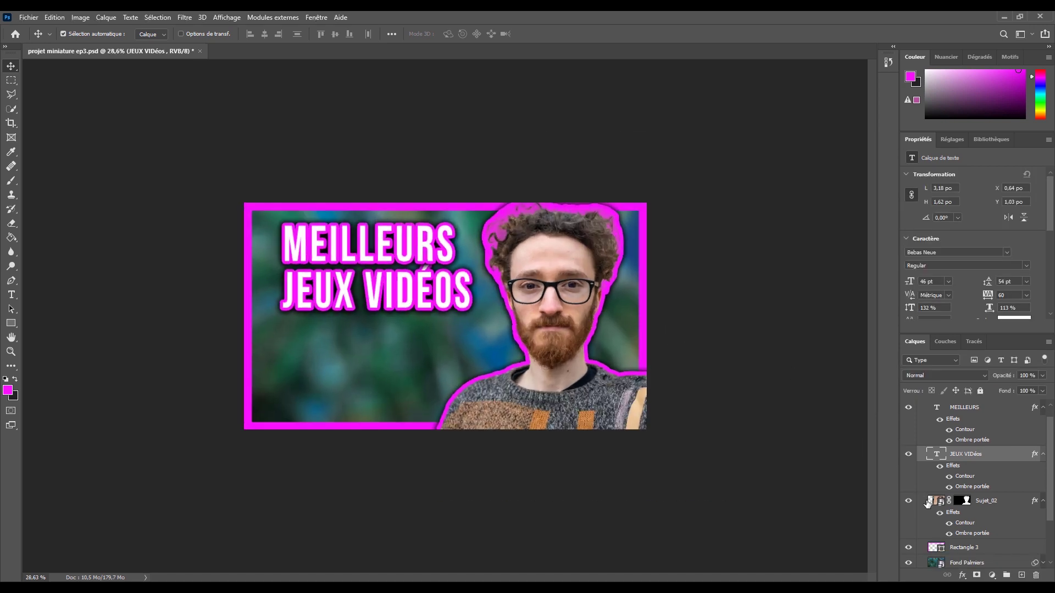
pyautogui.scroll(2, 927, 503)
pyautogui.click(1043, 437)
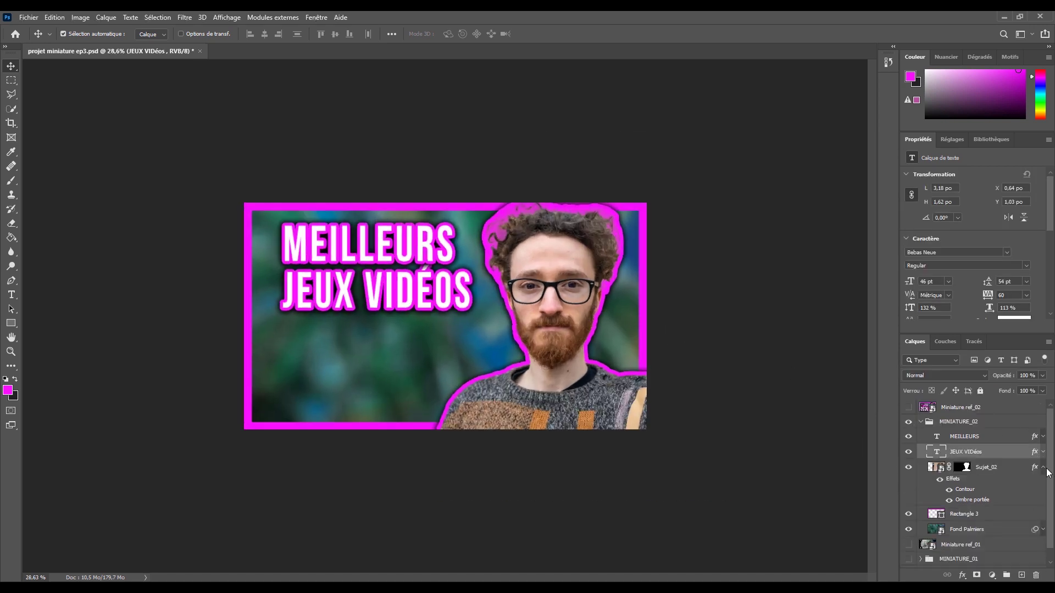
pyautogui.click(1043, 467)
pyautogui.click(907, 408)
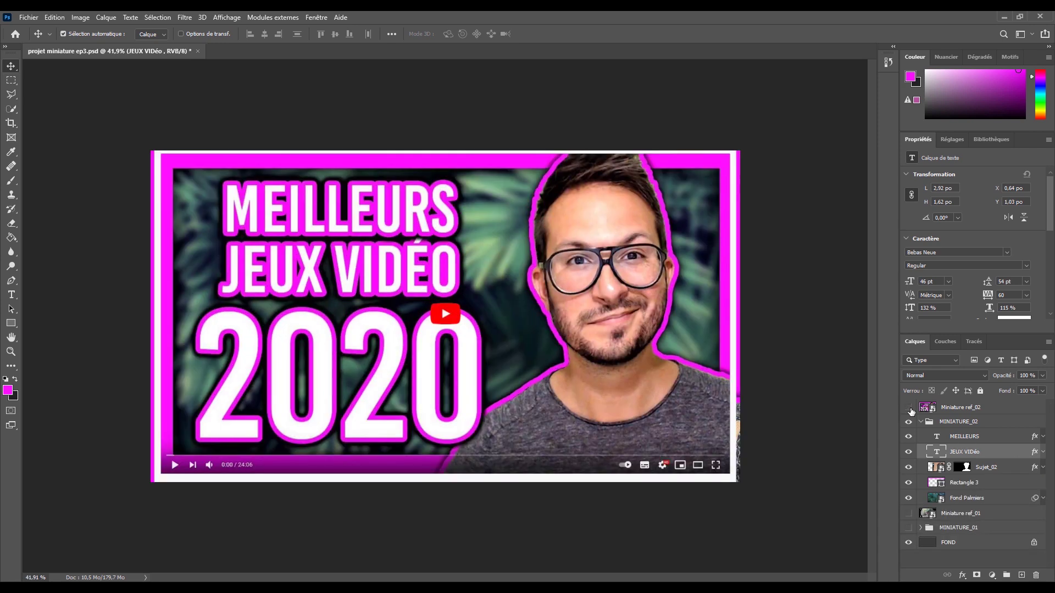
pyautogui.click(909, 409)
# Duplicate MEILLEURS lower down and retype the copy as '2020'.
pyautogui.click(981, 439)
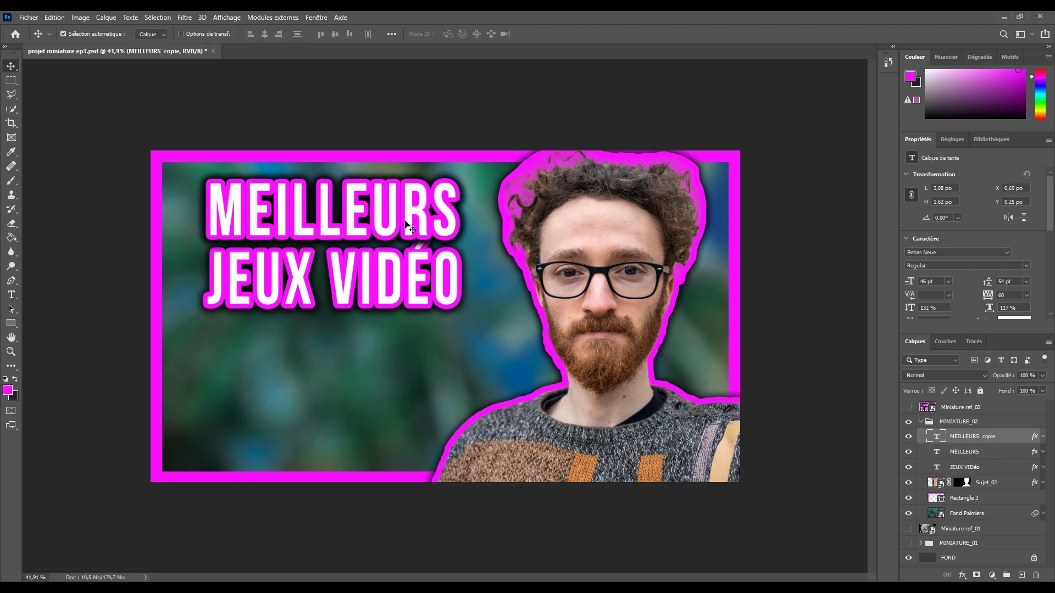
pyautogui.moveTo(389, 231); pyautogui.dragTo(380, 393)
pyautogui.press('t')
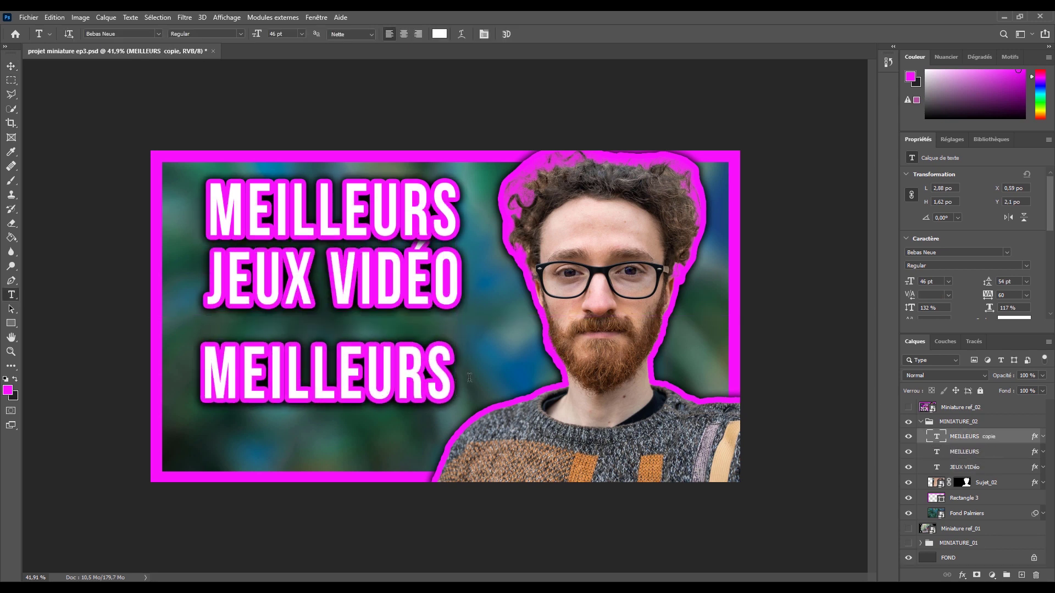
pyautogui.doubleClick(469, 377)
pyautogui.write('2020')
pyautogui.press('Escape')
pyautogui.press('v')
pyautogui.moveTo(281, 383); pyautogui.dragTo(297, 414)
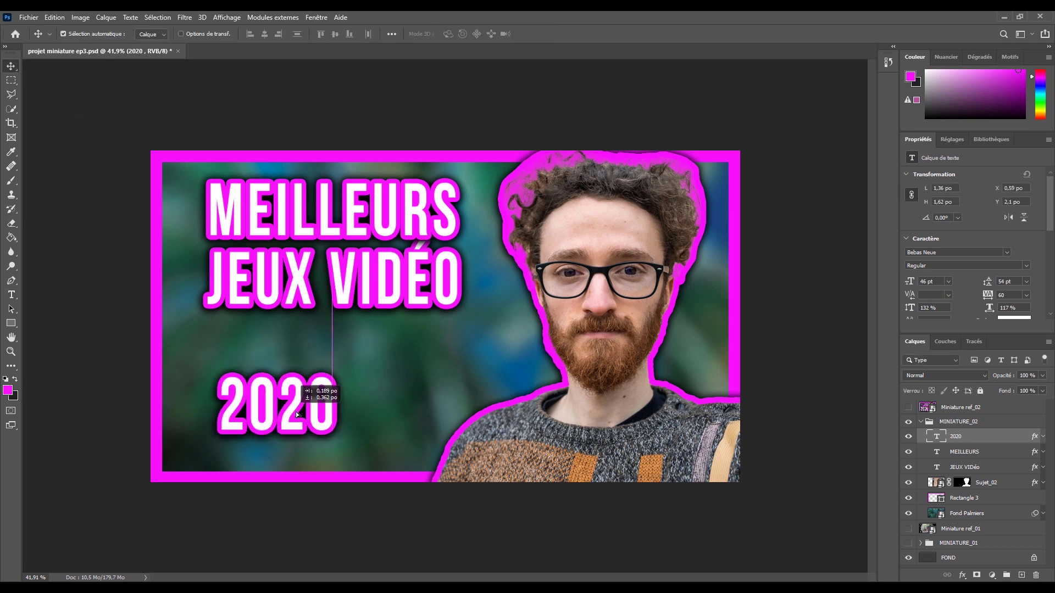
# Set 2020 to 112 pt and place it just under JEUX VIDÉO.
pyautogui.click(934, 281)
pyautogui.write('80')
pyautogui.press('Return')
pyautogui.write('112')
pyautogui.press('Return')
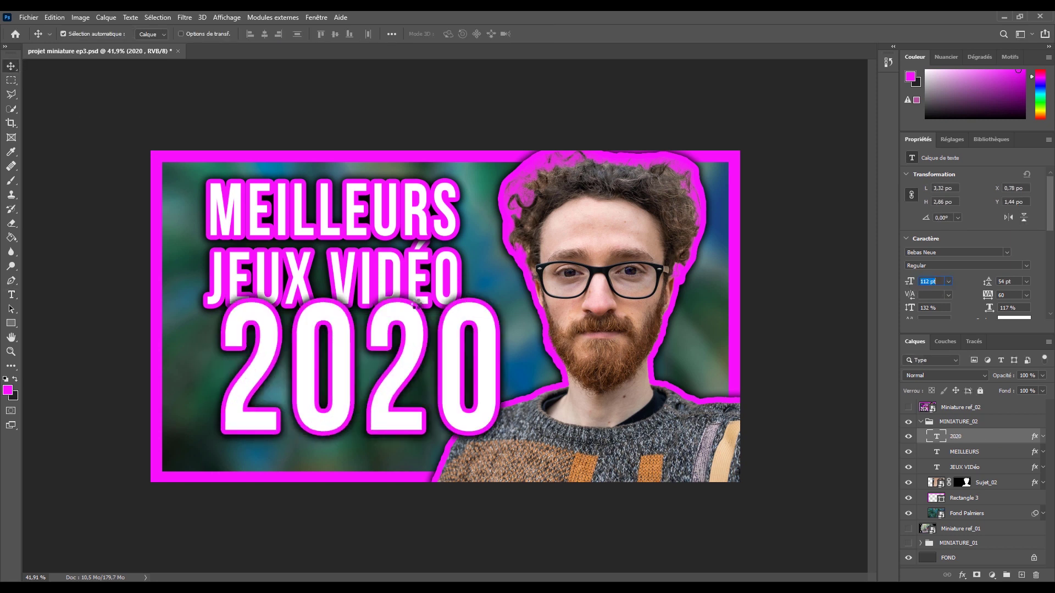
pyautogui.moveTo(456, 340); pyautogui.dragTo(431, 357)
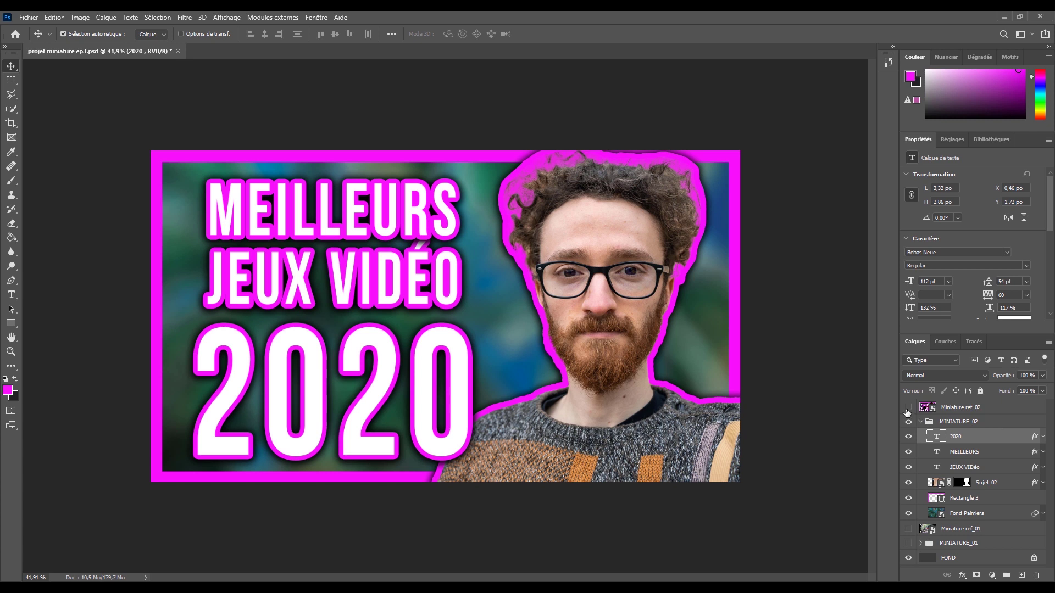
pyautogui.click(908, 408)
pyautogui.click(908, 408)
pyautogui.click(908, 407)
pyautogui.click(908, 407)
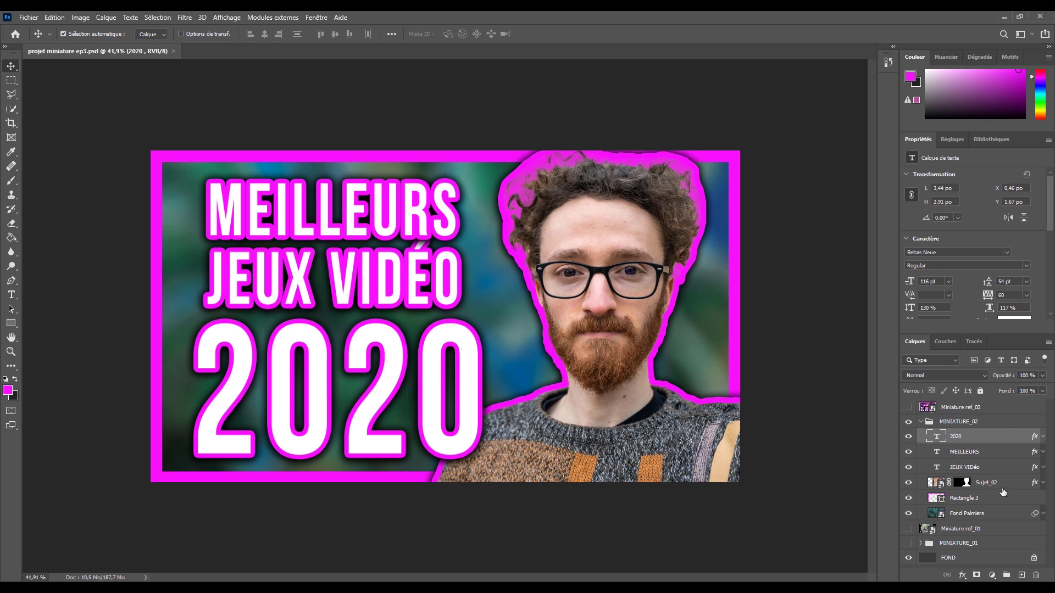
# Add a Levels adjustment clipped to Sujet_02 with black input 13 and white 233.
pyautogui.click(908, 408)
pyautogui.click(1002, 487)
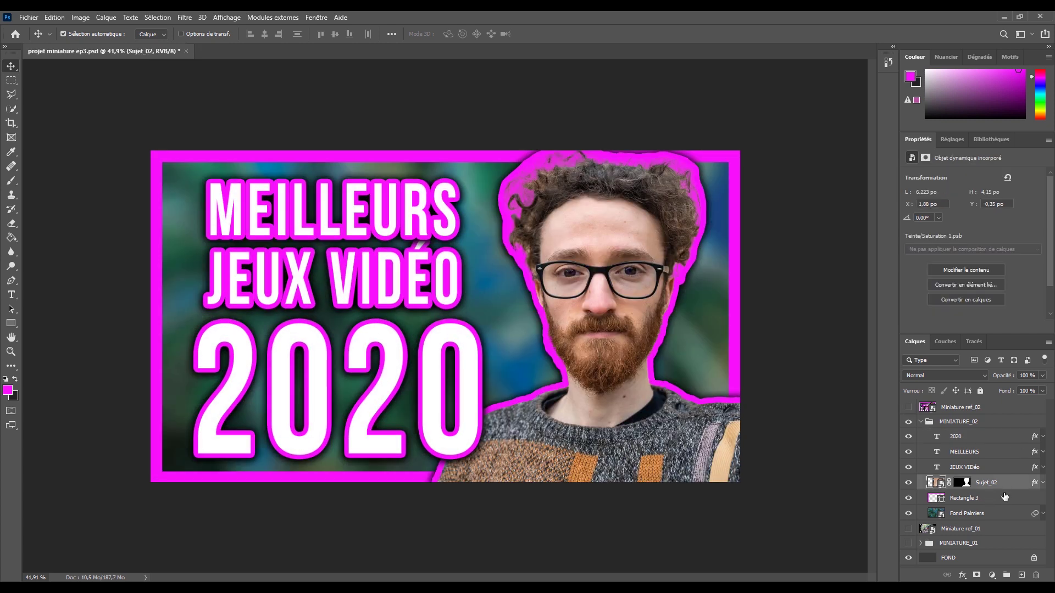
pyautogui.click(990, 575)
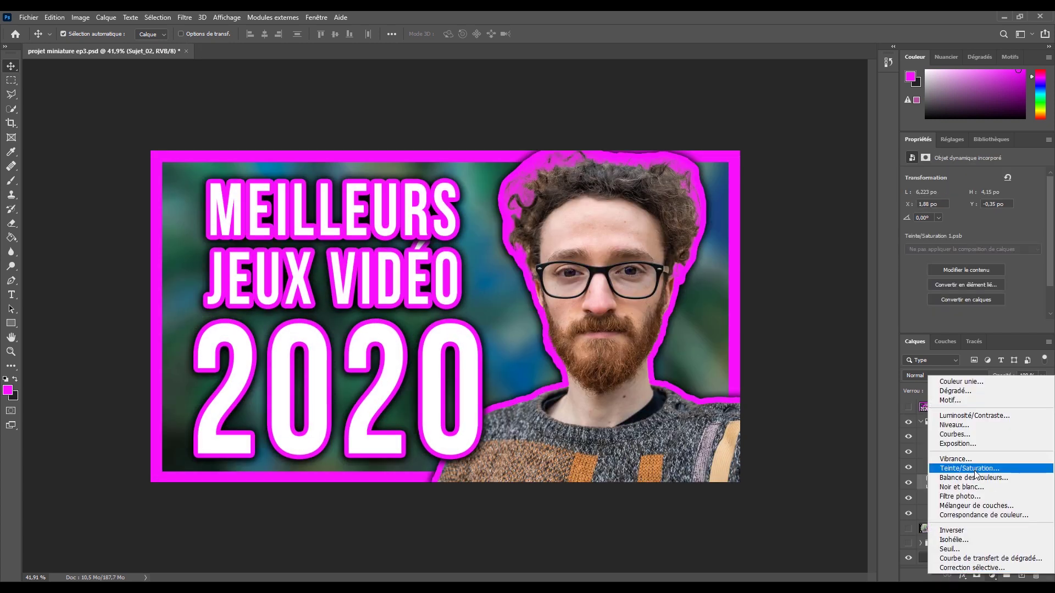
pyautogui.click(963, 430)
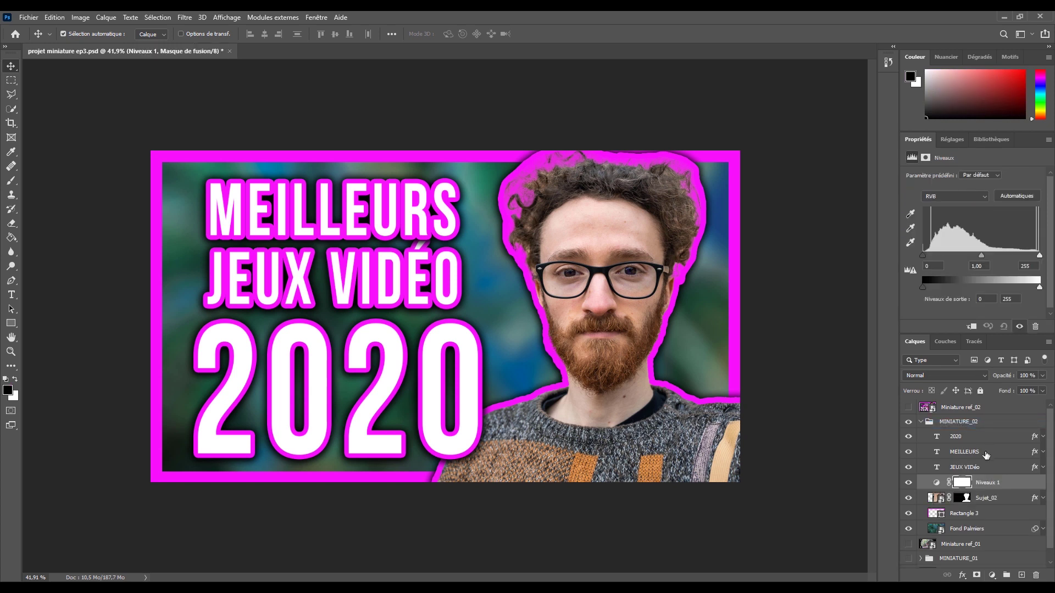
pyautogui.click(971, 327)
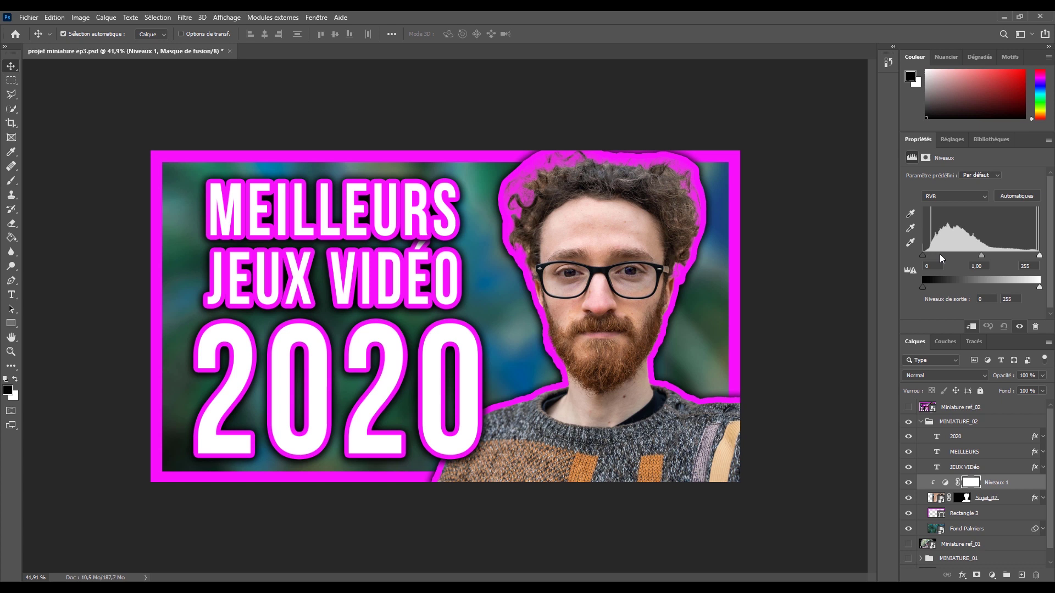
pyautogui.moveTo(923, 256); pyautogui.dragTo(928, 255)
pyautogui.moveTo(1040, 256)
pyautogui.mouseDown()
pyautogui.moveTo(978, 255)
pyautogui.moveTo(1030, 261)
pyautogui.mouseUp()
# Toggle the levels adjustment off and on, then compare against the reference thumbnail.
pyautogui.click(908, 482)
pyautogui.click(908, 483)
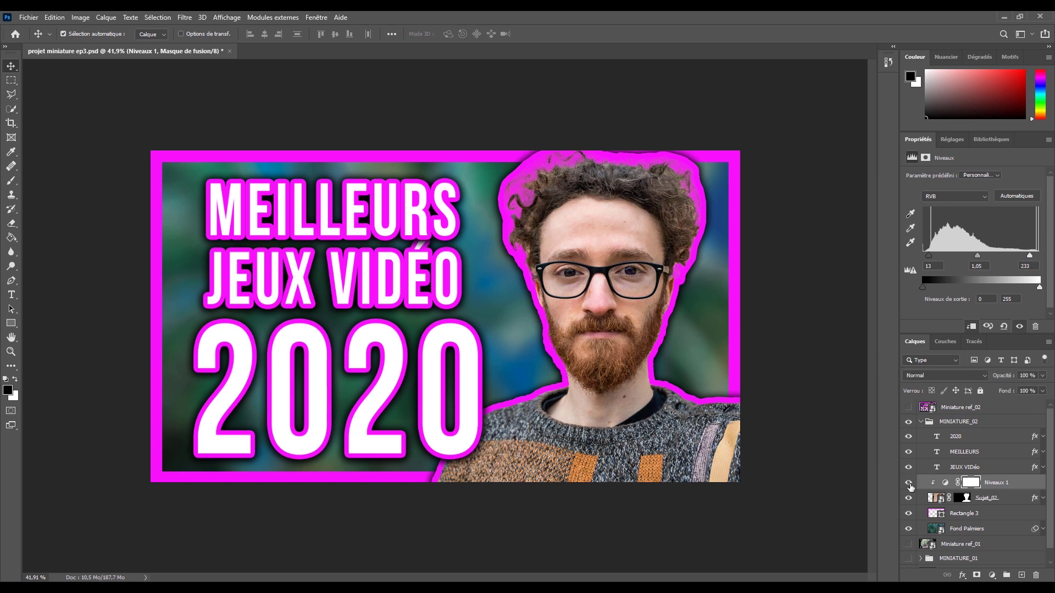
pyautogui.click(909, 408)
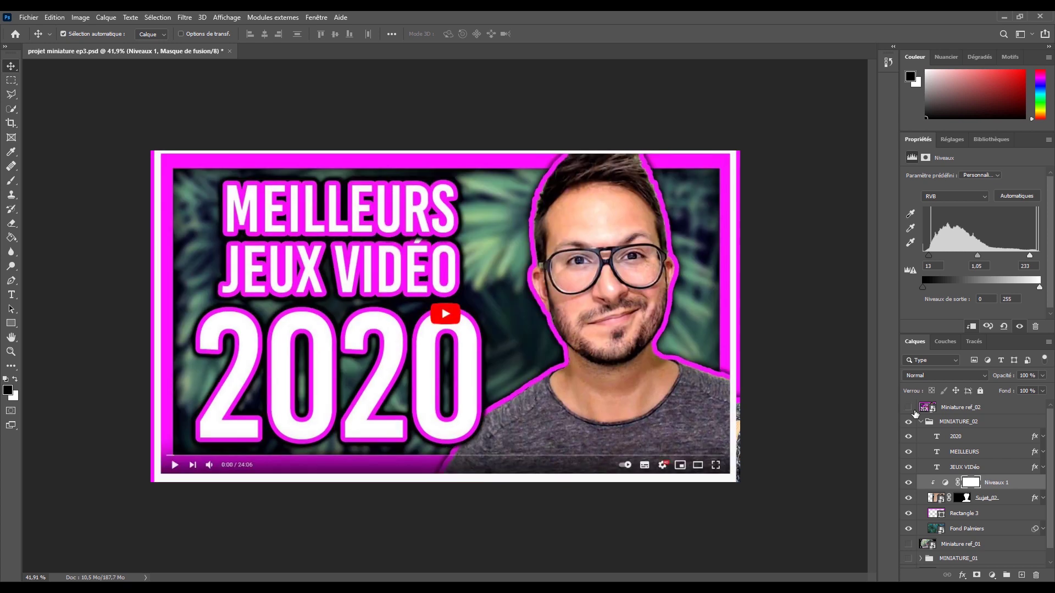
pyautogui.click(910, 409)
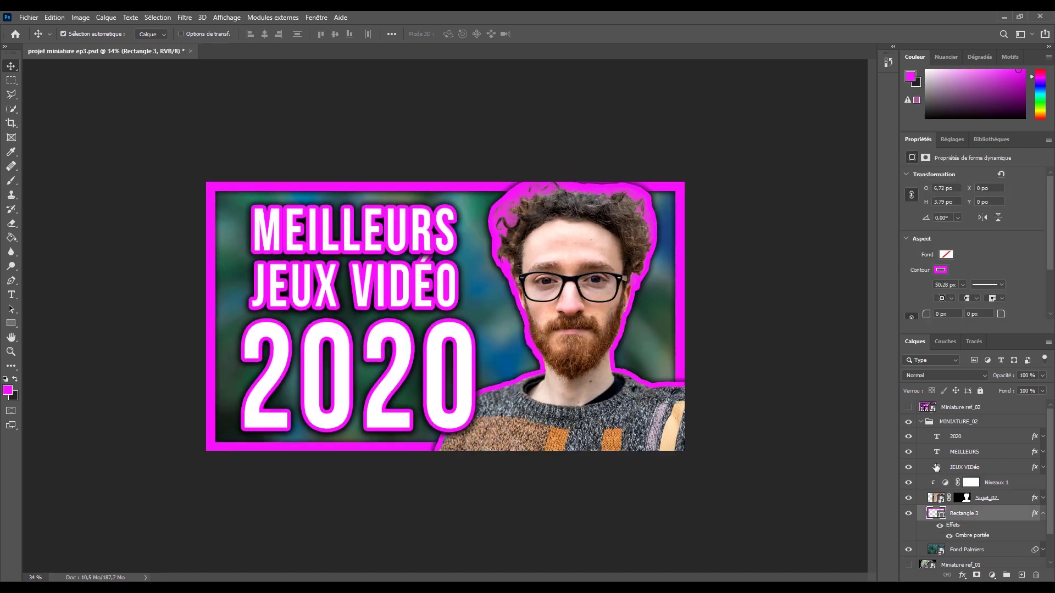
pyautogui.doubleClick(968, 537)
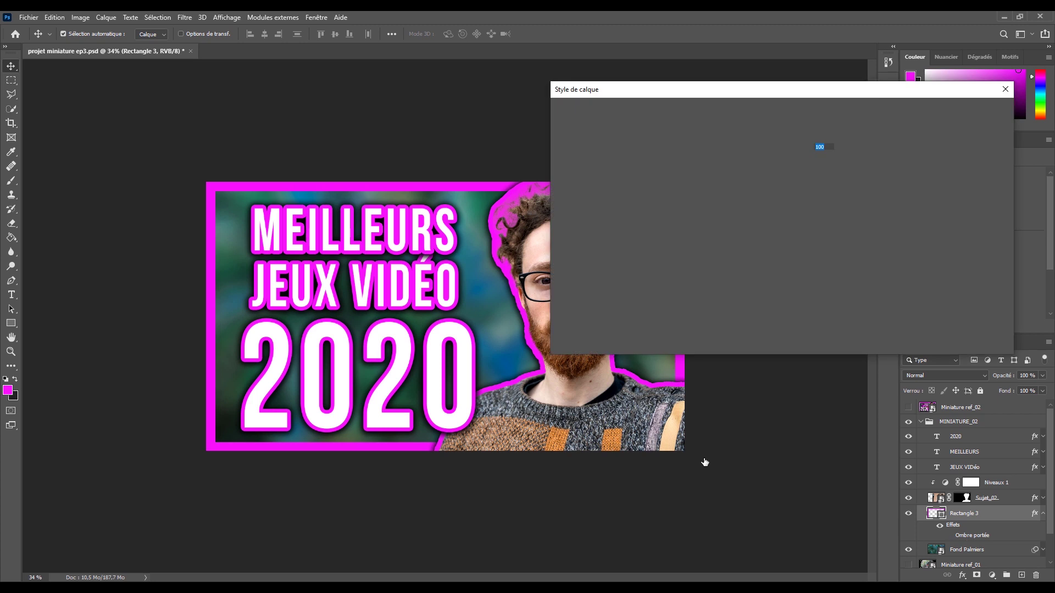
pyautogui.click(562, 298)
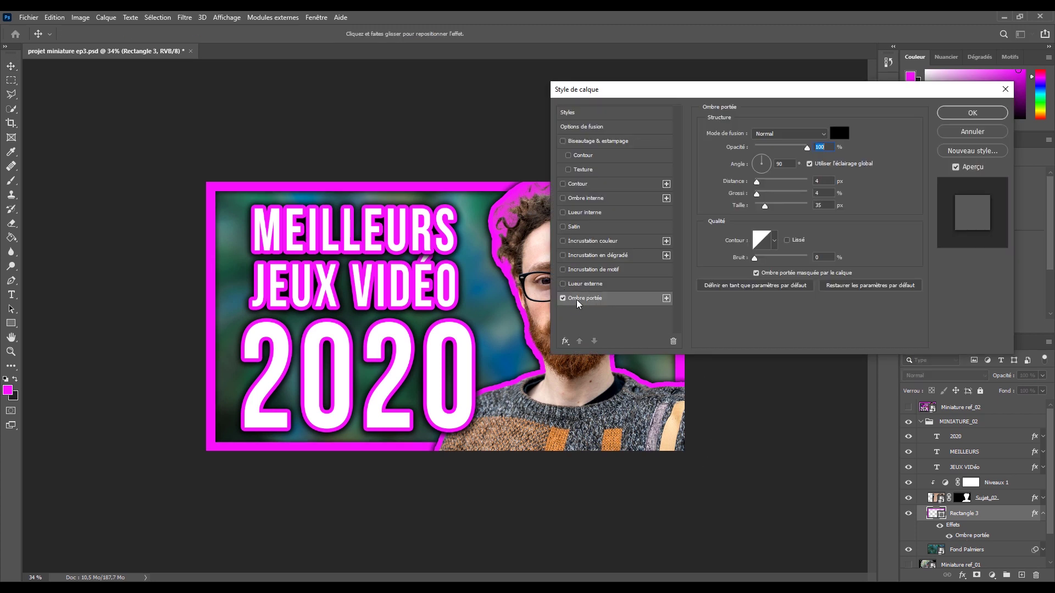
pyautogui.click(562, 298)
pyautogui.click(562, 298)
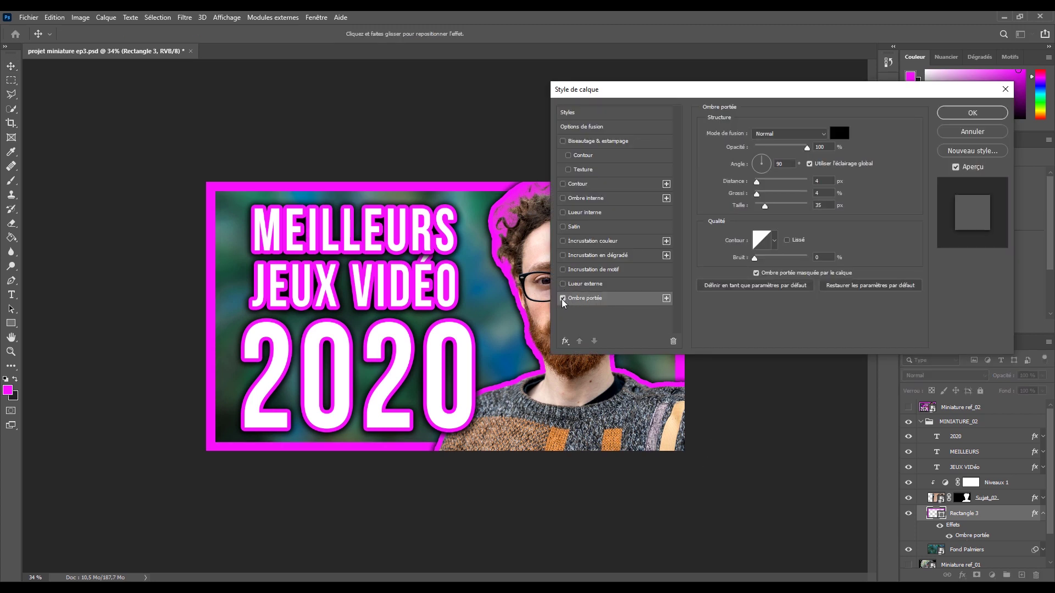
pyautogui.click(973, 113)
pyautogui.hotkey('ctrl', '0')
pyautogui.click(921, 422)
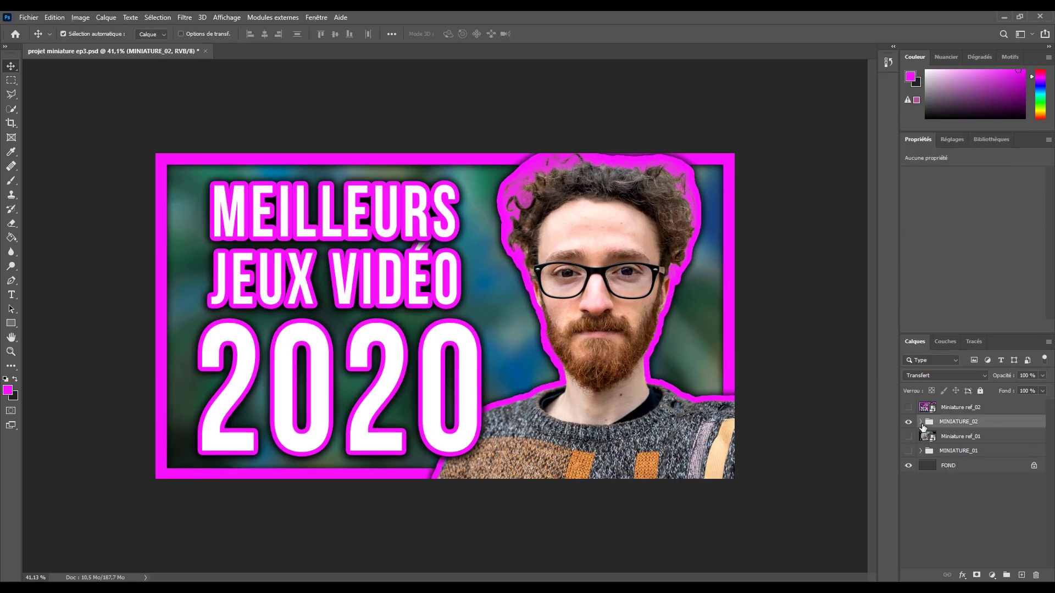
pyautogui.click(907, 409)
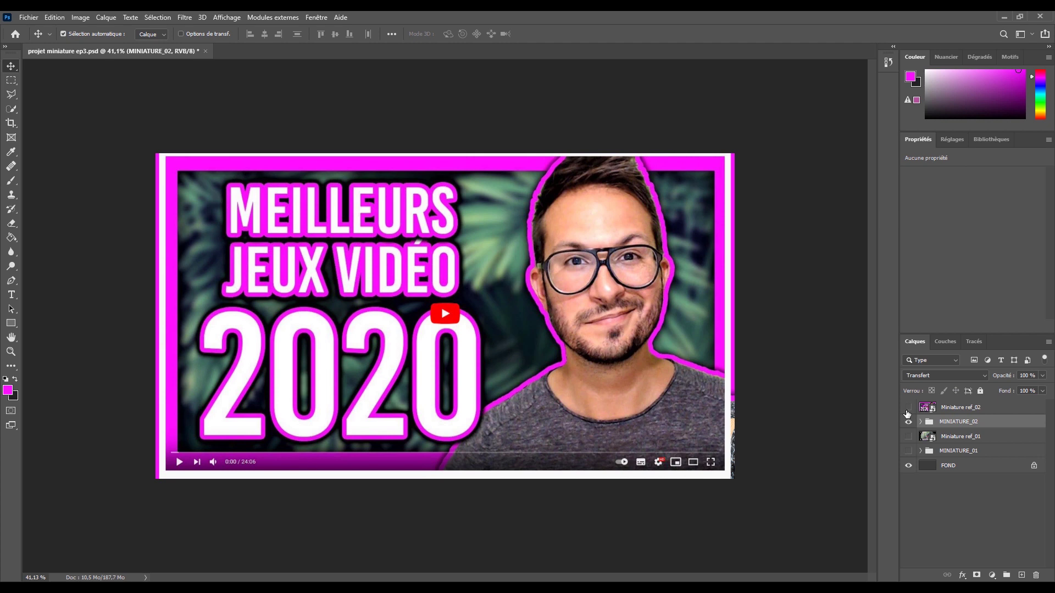
pyautogui.click(907, 409)
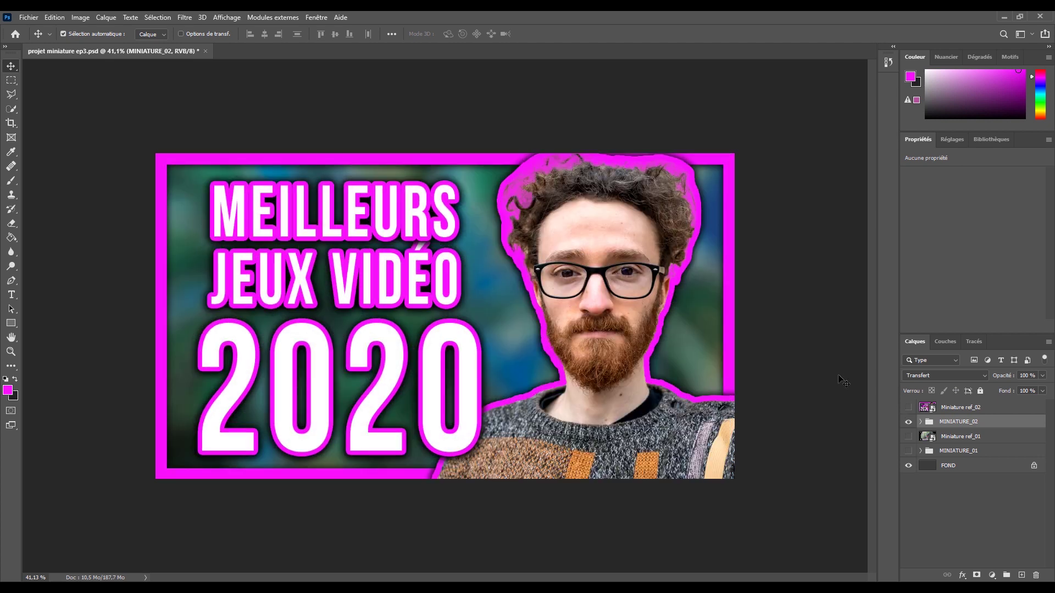